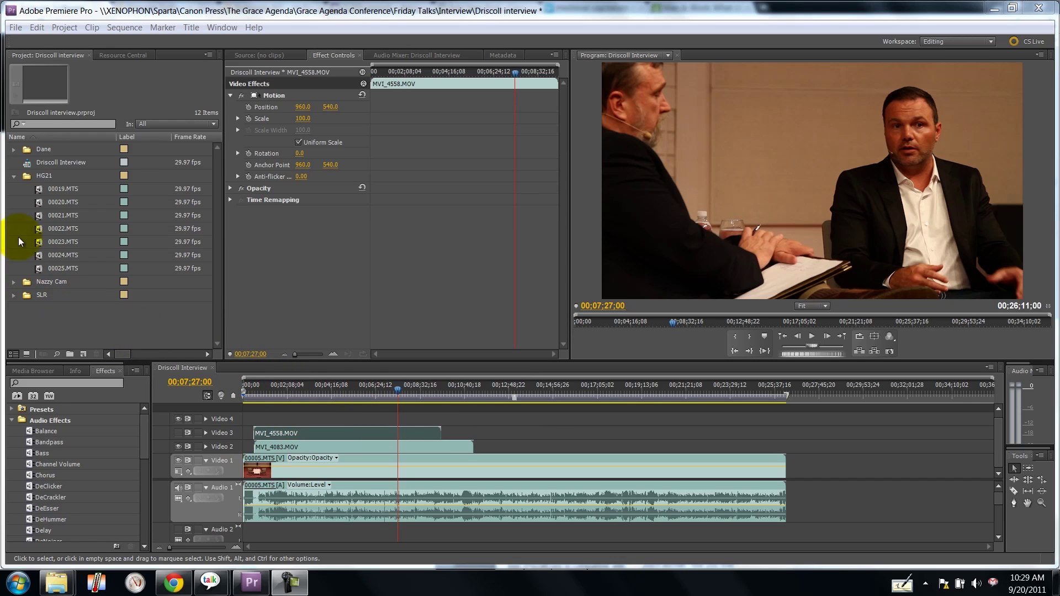
Step: Collapse the HG21 folder's clip list and switch to the PluralEyes product page in Chrome
click(14, 176)
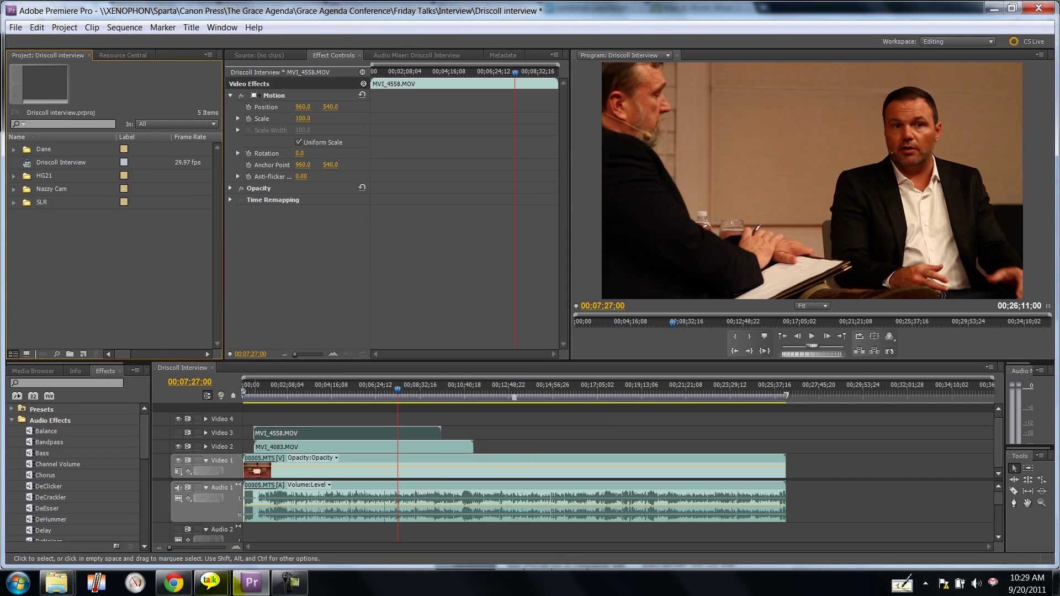
click(173, 582)
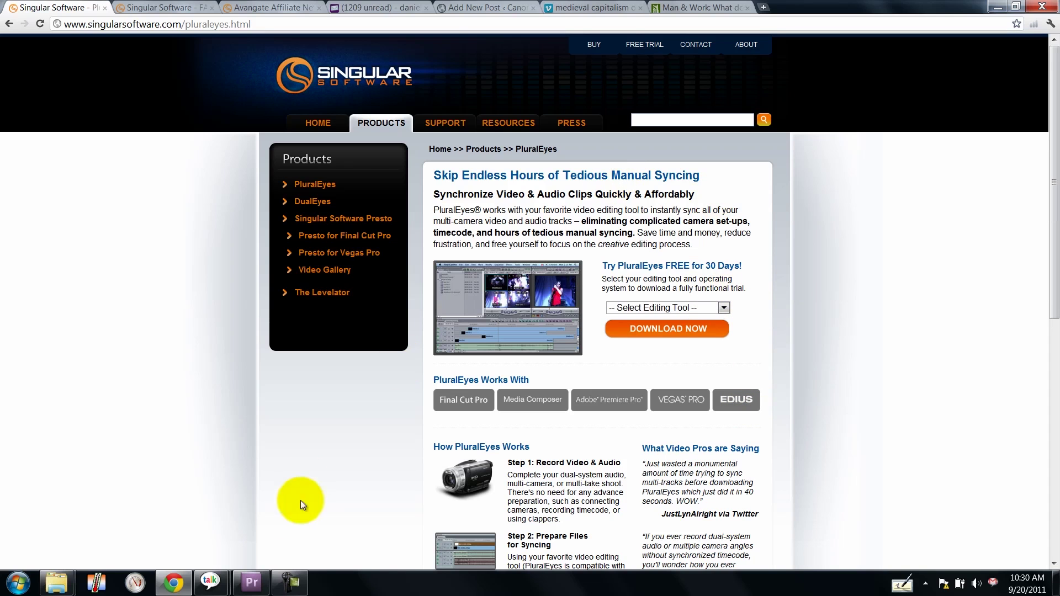
Step: Bring the Premiere Pro Driscoll Interview project back to the front
click(251, 583)
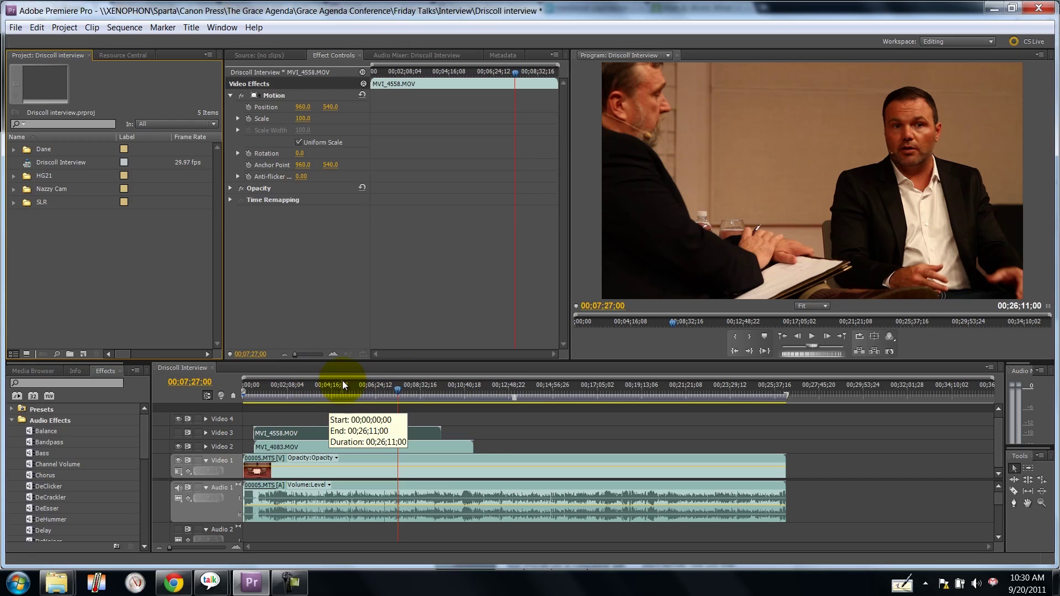
Step: Import the Driscoll interview_synced file into the project
click(16, 27)
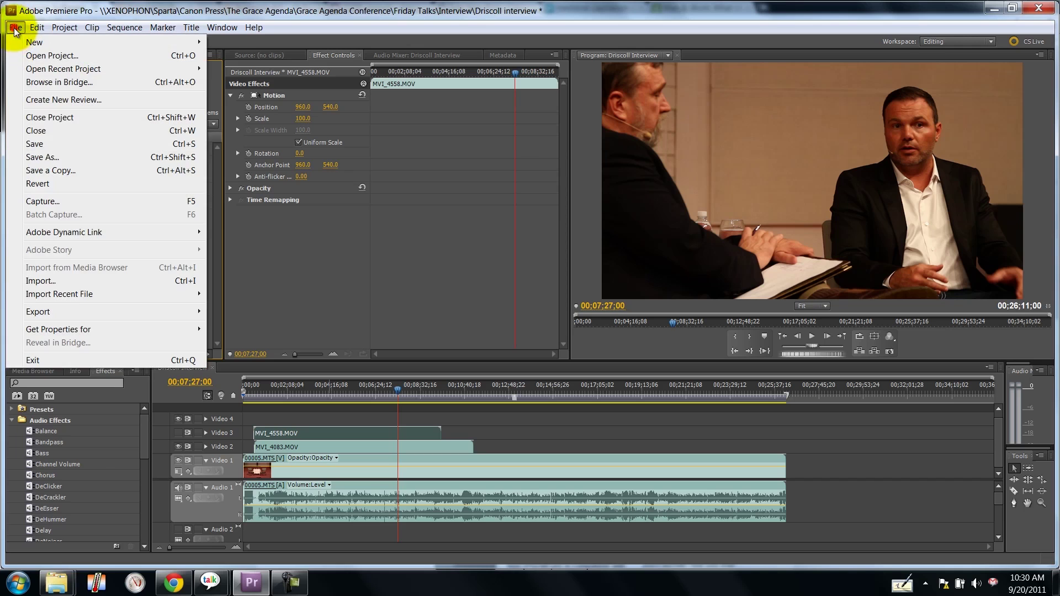
click(61, 279)
click(205, 293)
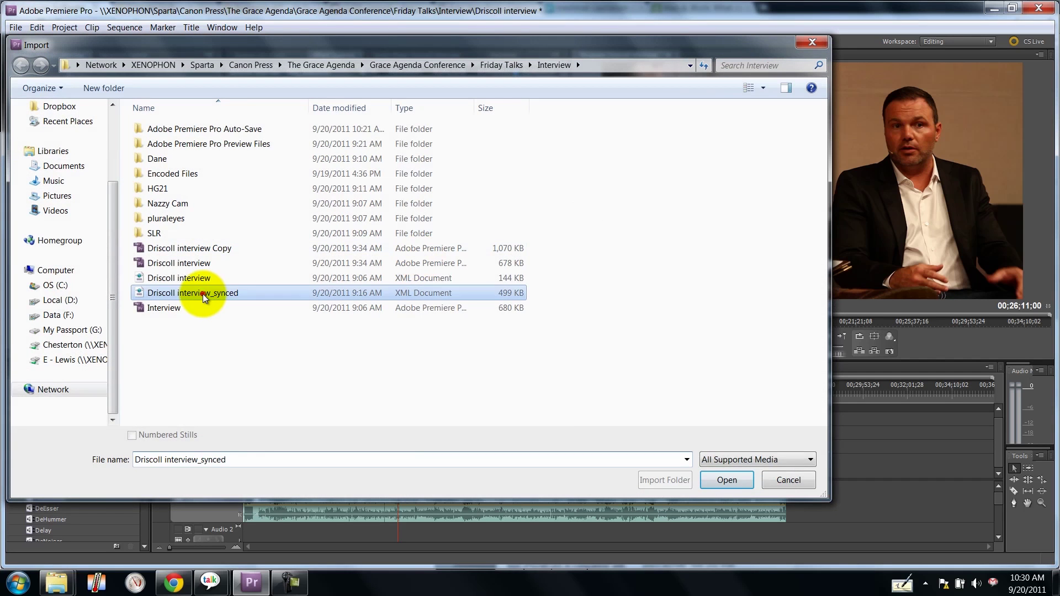
click(727, 481)
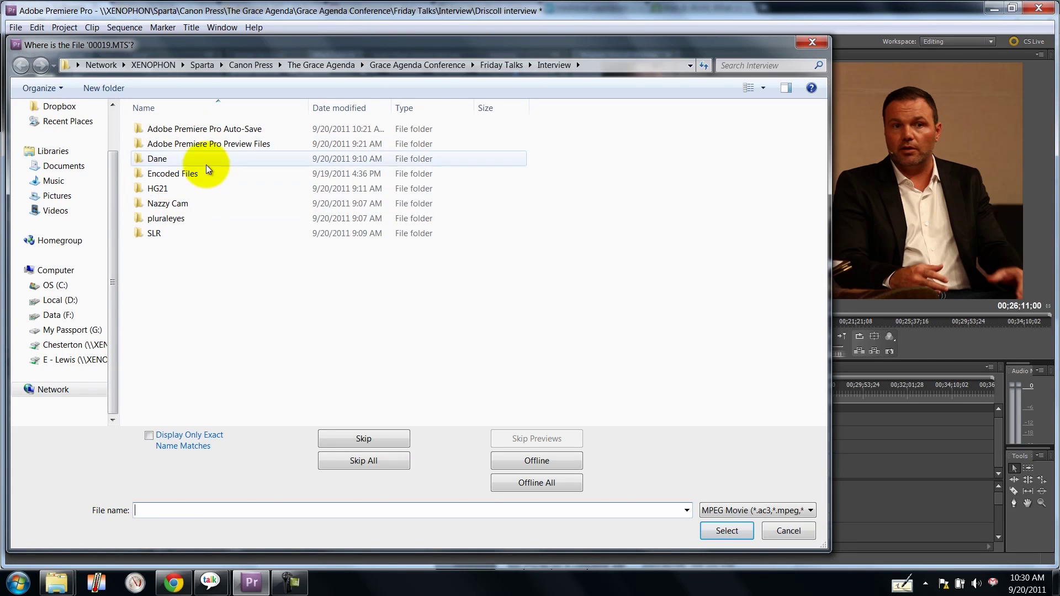
Step: Relink the missing 00019.MTS footage to clip 00019 in the HG21 folder
double_click(197, 204)
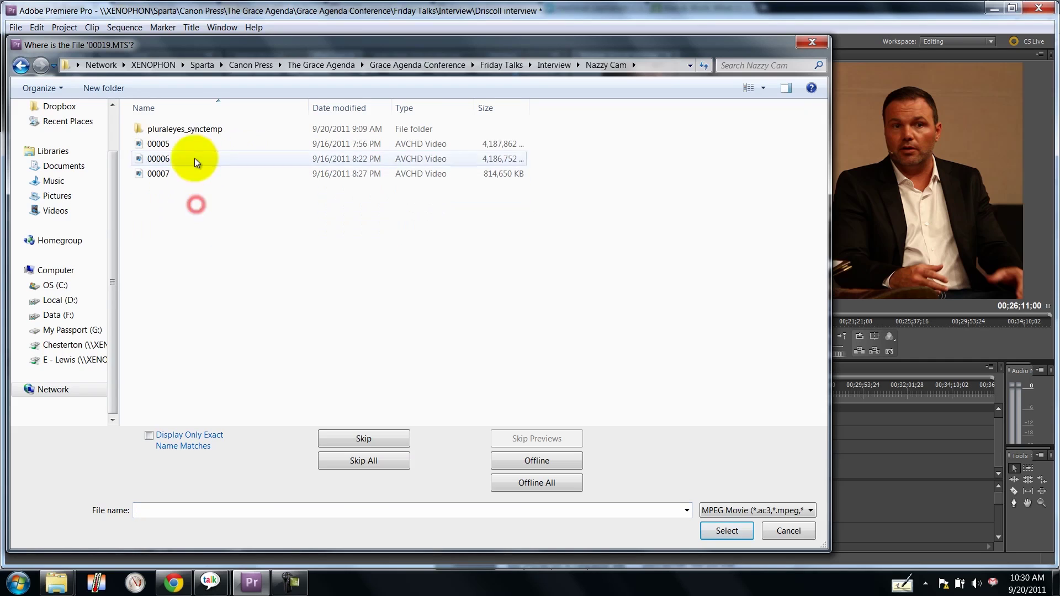
click(22, 66)
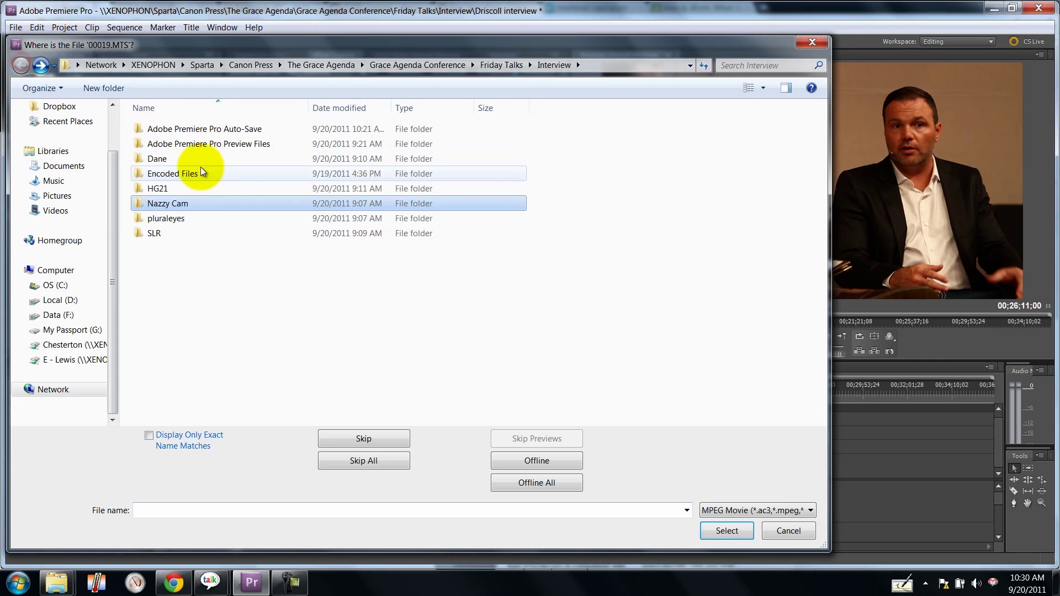
click(187, 193)
double_click(187, 193)
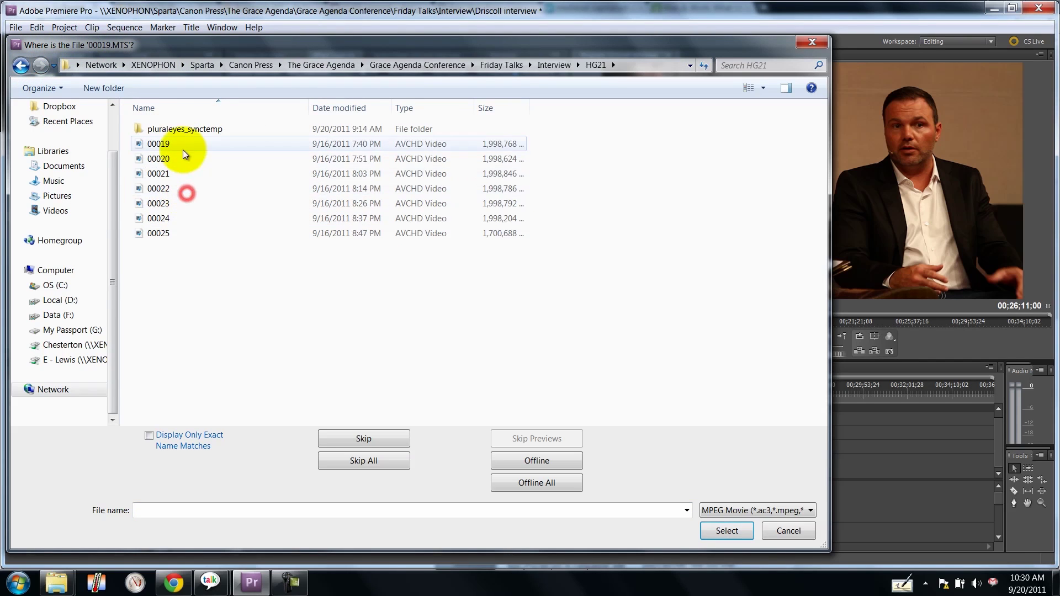
click(182, 142)
click(725, 531)
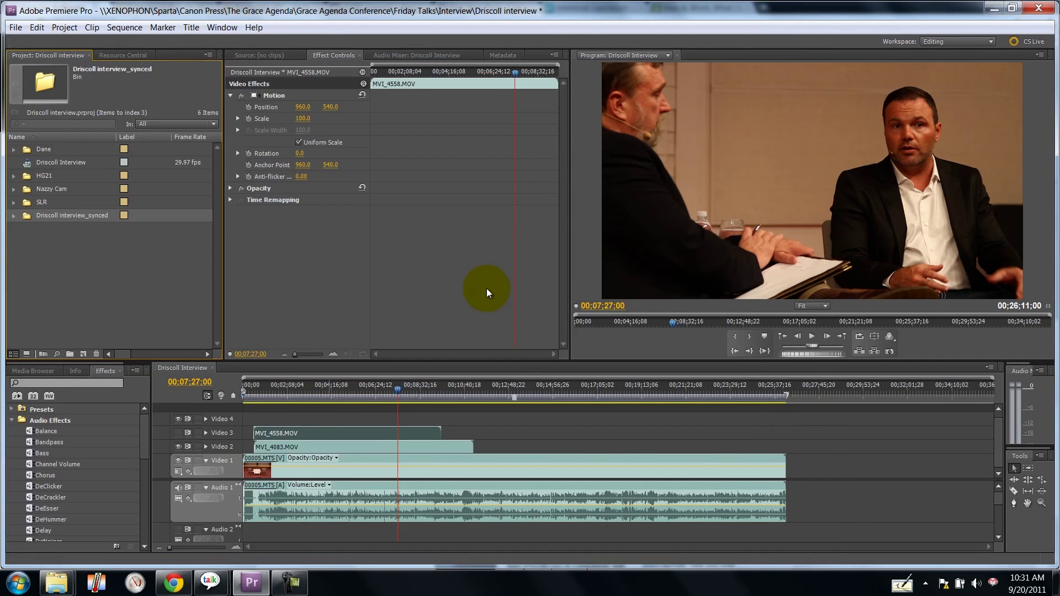
Step: Open Interview Synced from the Driscoll interview_synced bin, zoom to fit, and select 00006.MTS
click(74, 268)
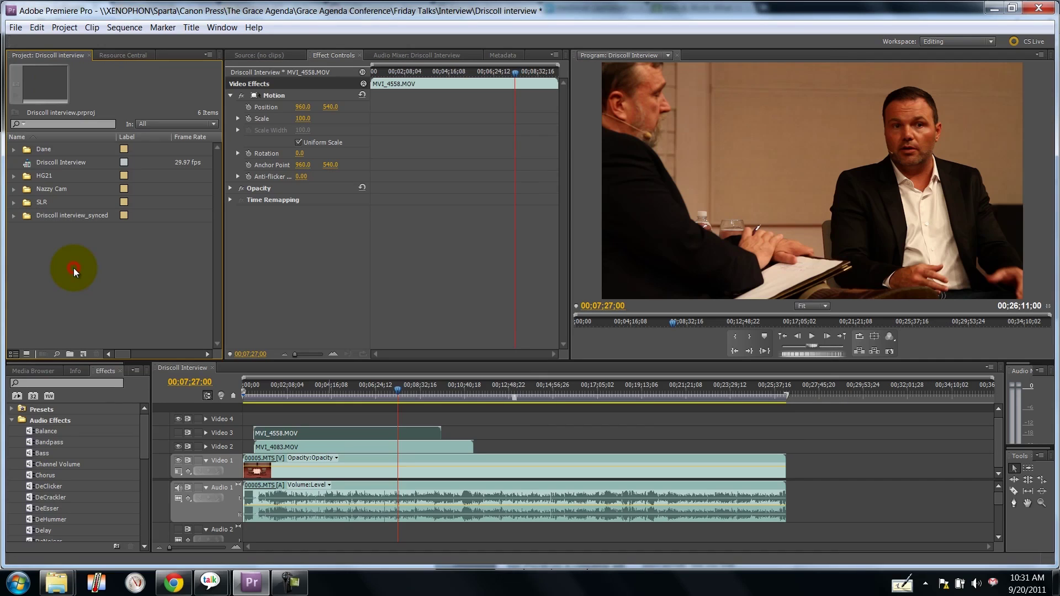
click(14, 217)
click(41, 283)
double_click(41, 281)
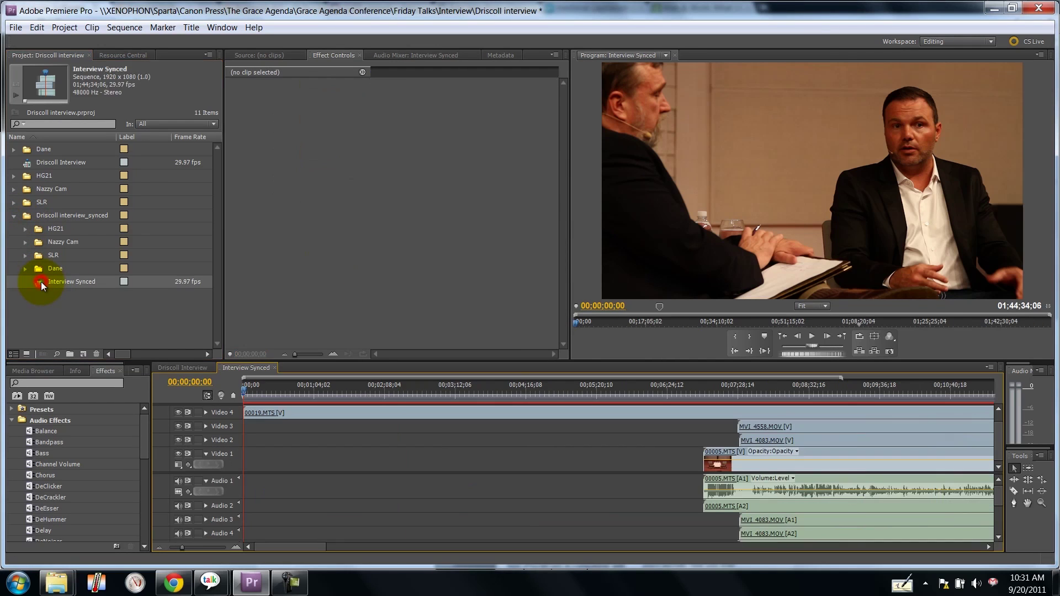
key(backslash)
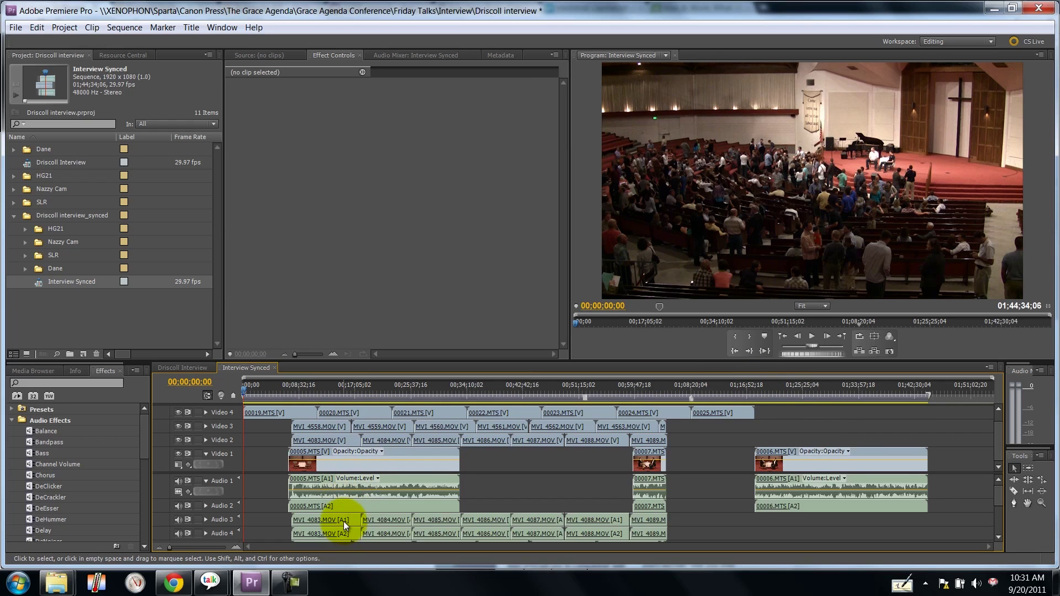
click(867, 450)
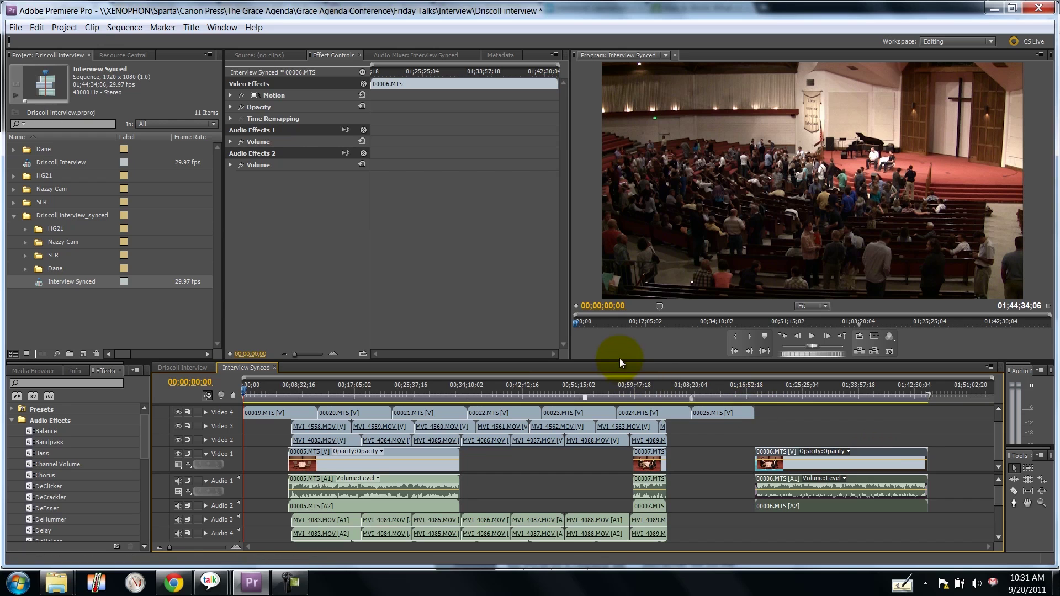
Step: Enlarge the timeline, slide 00006.MTS into the gap after 00005.MTS, and set playhead to 00;34;27;09
drag(619, 362, 634, 231)
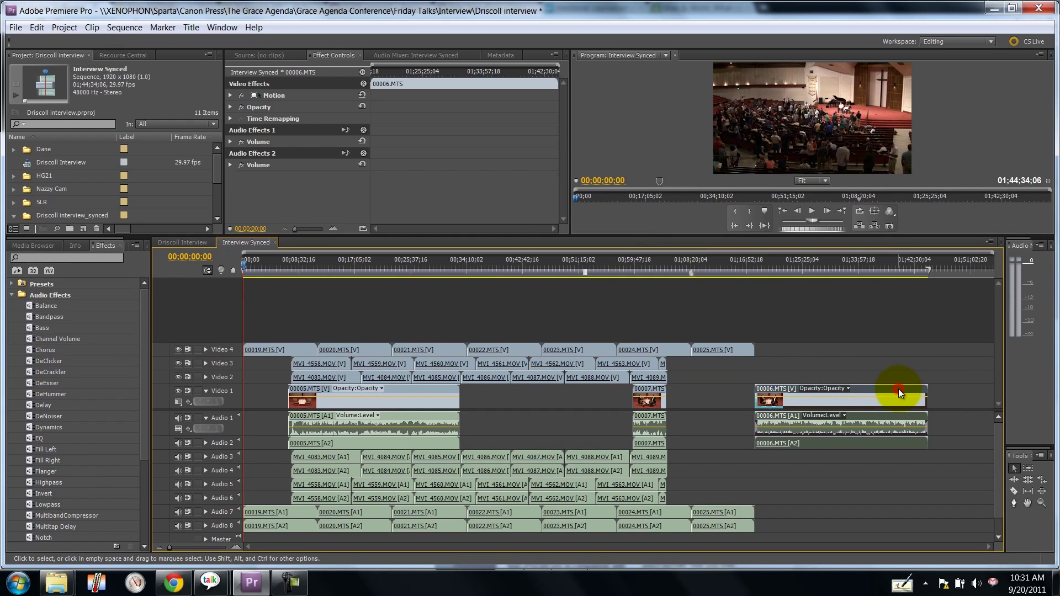
drag(899, 389, 580, 398)
click(469, 265)
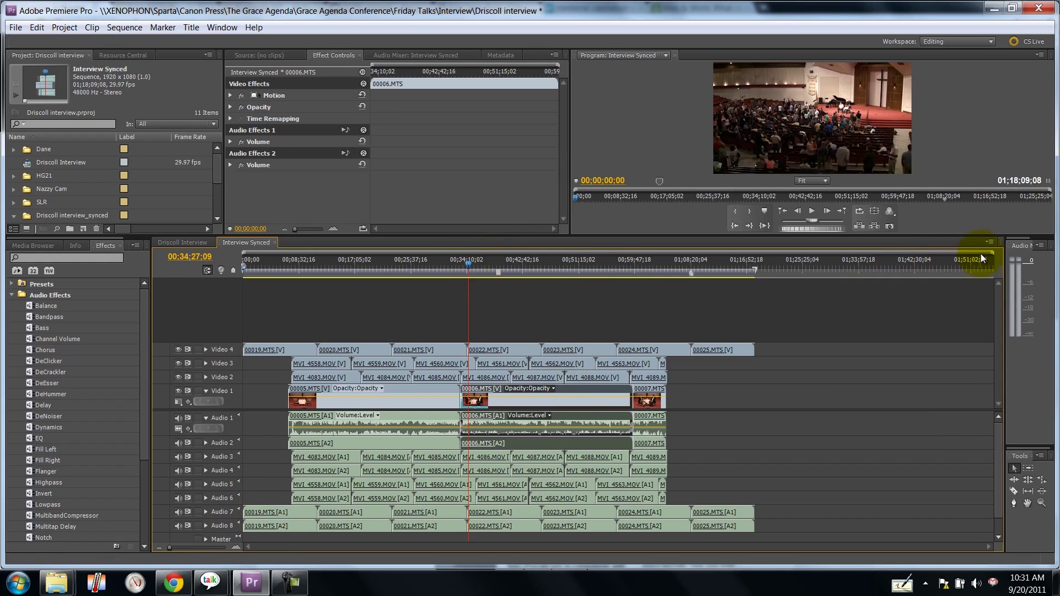
Step: Zoom in on the timeline and expand Audio 5, 4 and 3 to show their waveforms
key(equal)
key(equal)
key(equal)
key(equal)
key(equal)
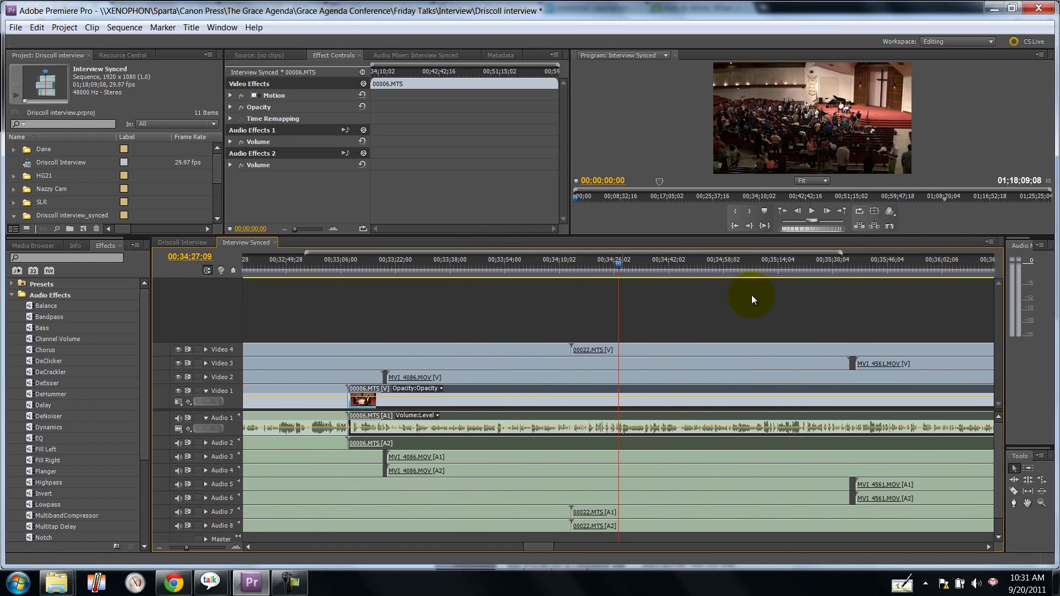
click(206, 484)
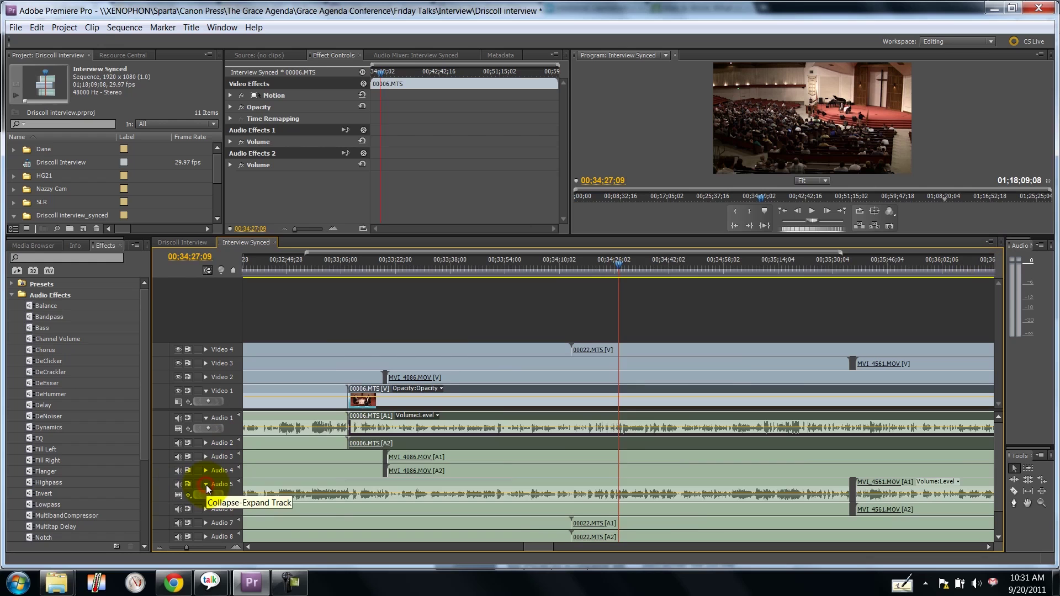
click(206, 471)
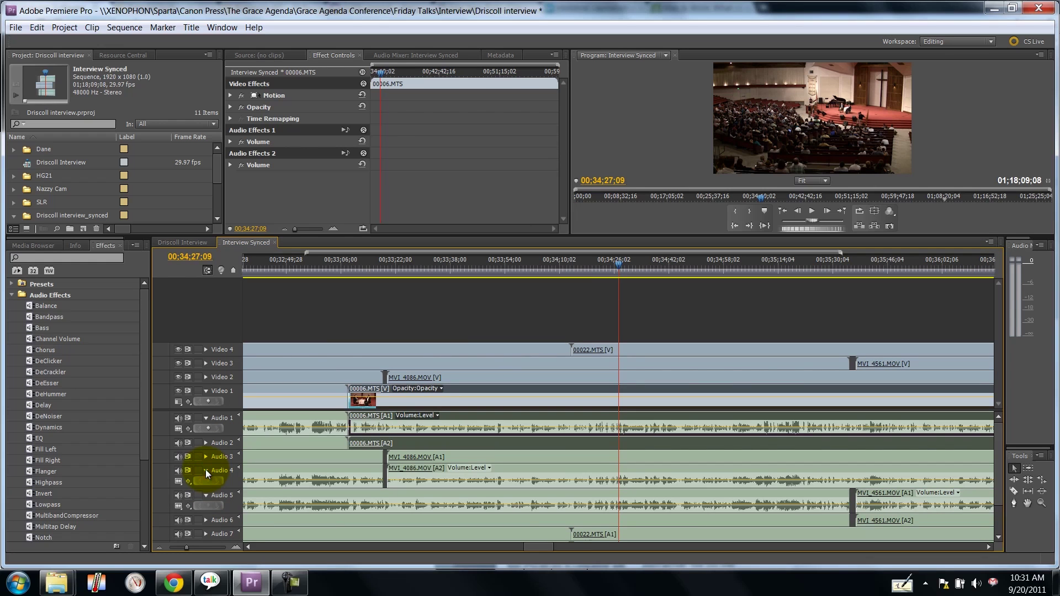
click(204, 456)
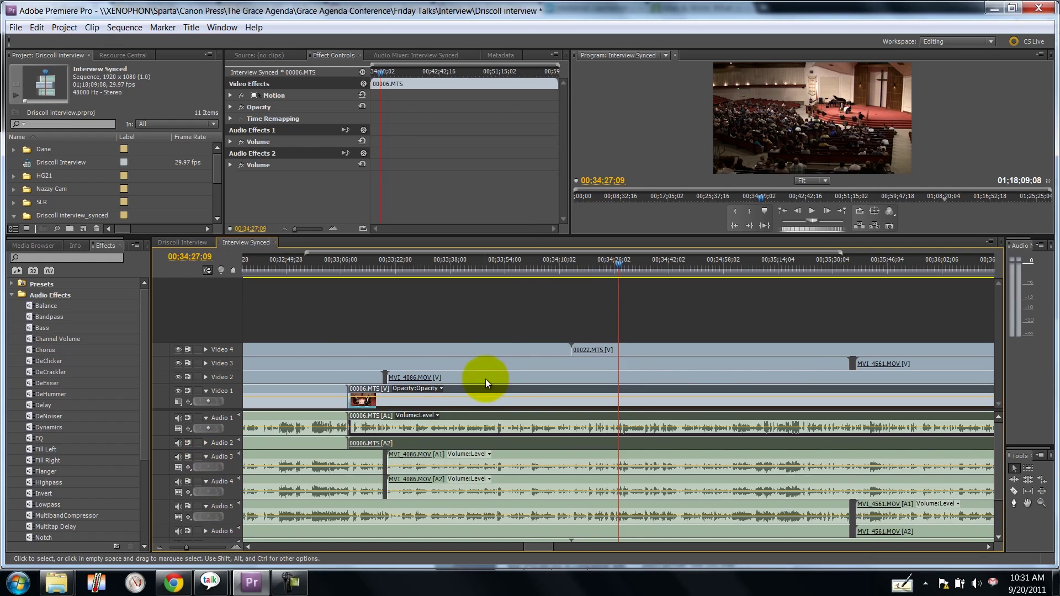
Step: Zoom in to about ten seconds of waveform with the playhead at 00;33;51;24
drag(499, 266, 496, 265)
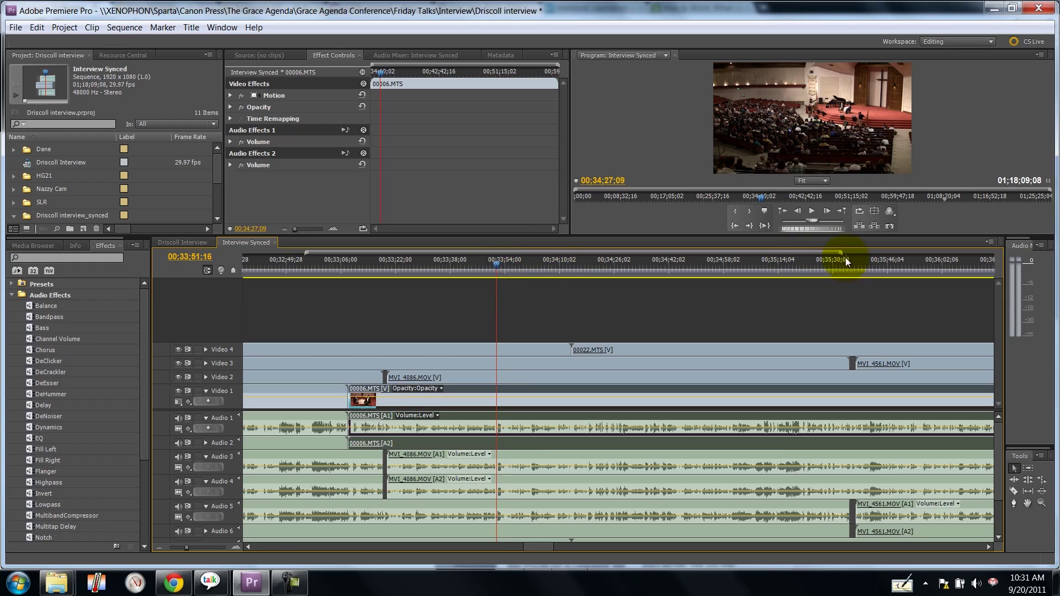
mouse_move(839, 249)
mouse_down()
mouse_move(798, 253)
mouse_move(835, 257)
mouse_up()
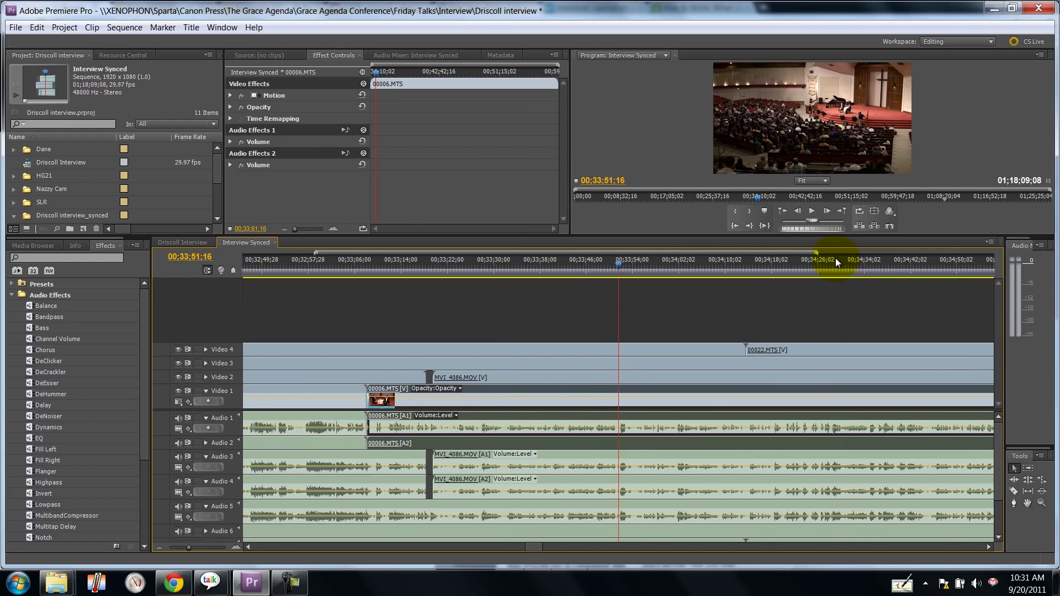
click(609, 456)
click(611, 441)
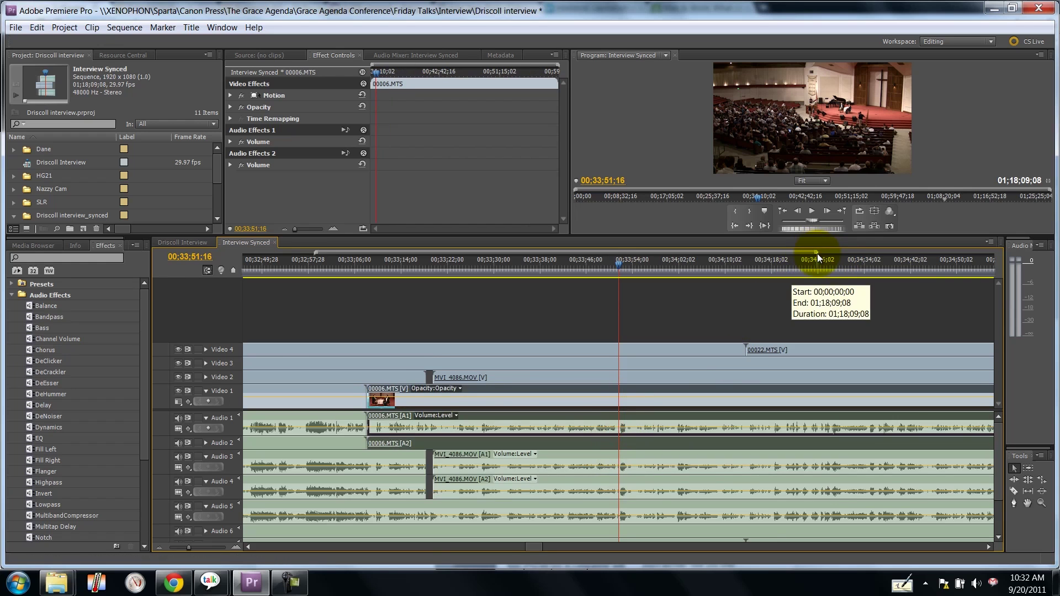
drag(817, 253, 774, 259)
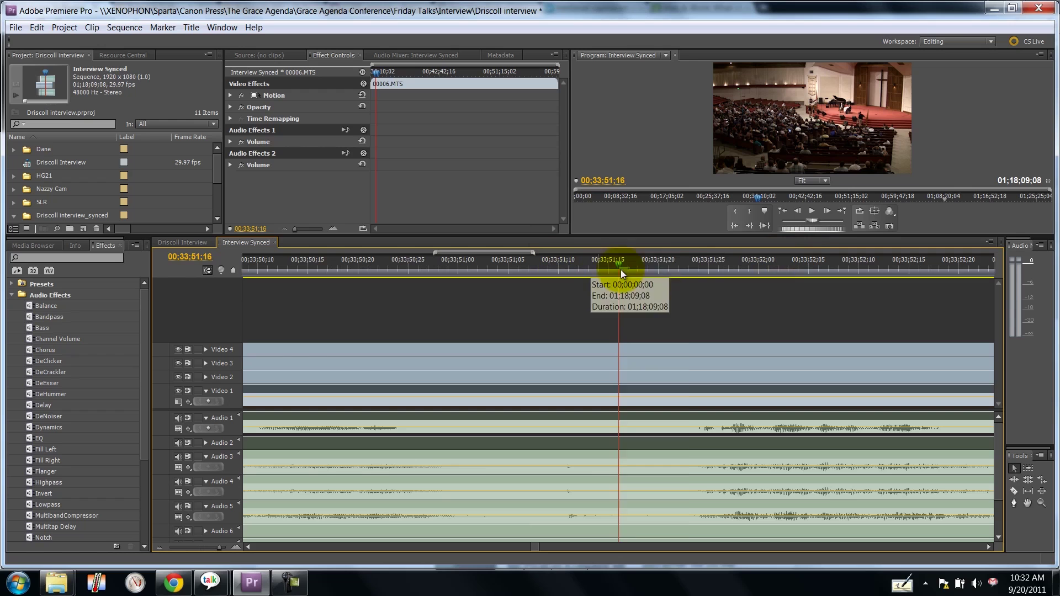
drag(685, 263, 699, 266)
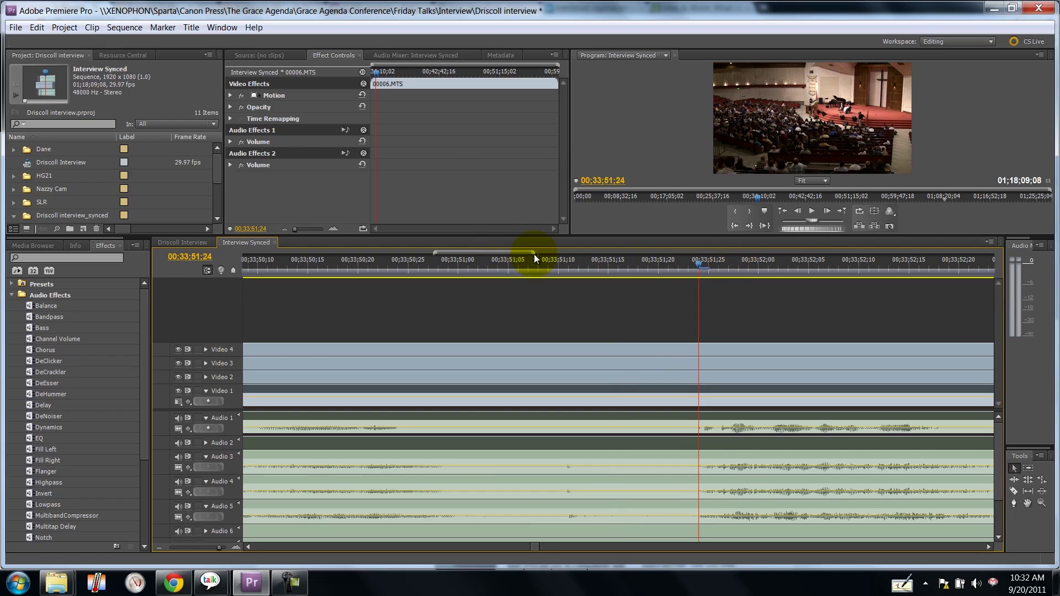
drag(533, 253, 509, 254)
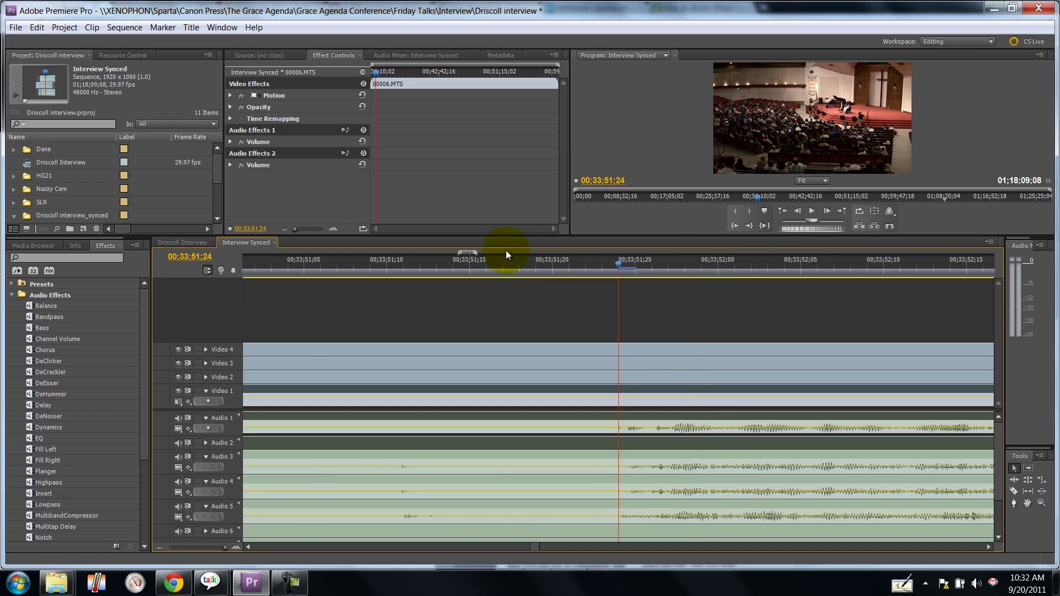
Step: Play the audio until 00;33;53;08, then zoom back out to the whole sequence
key(space)
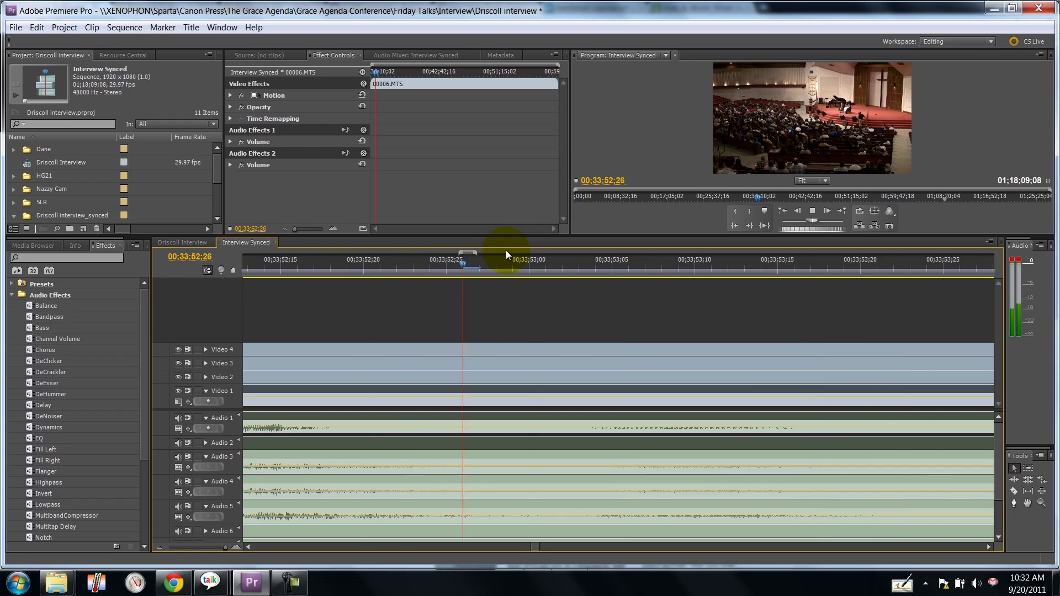
key(space)
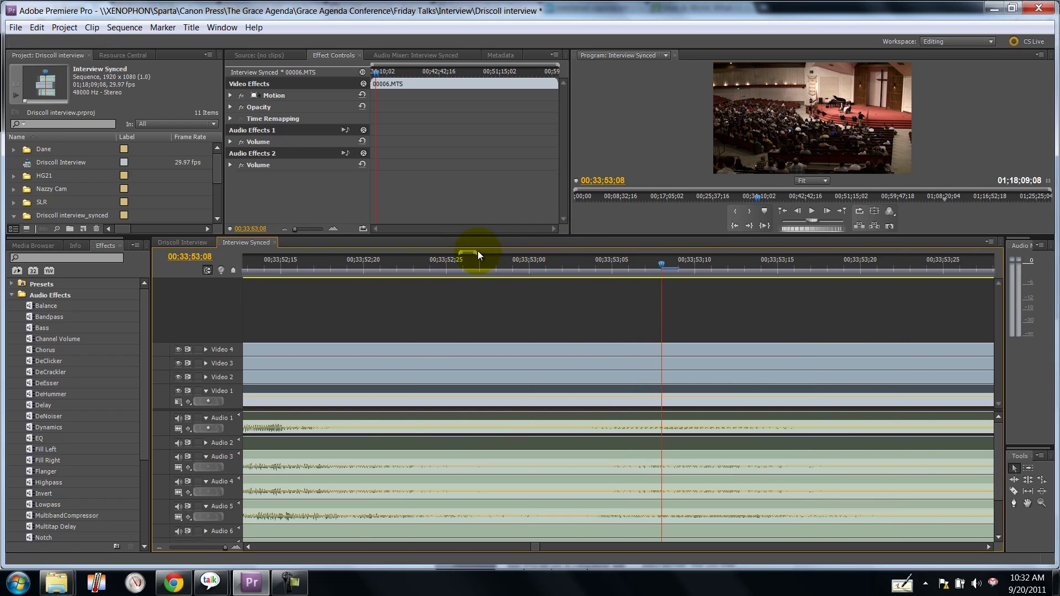
drag(478, 251, 921, 252)
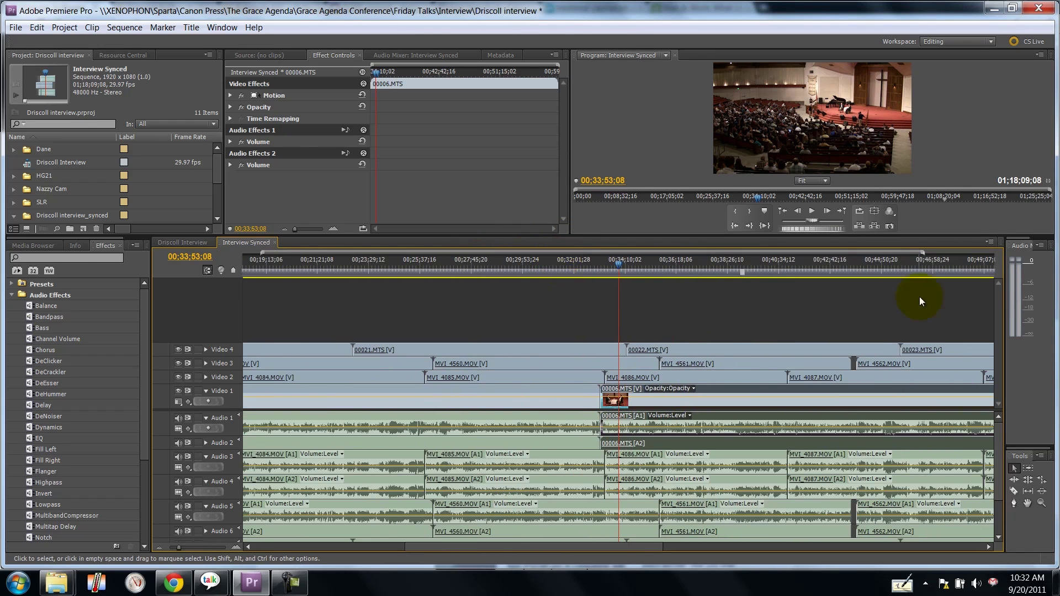
drag(264, 254, 240, 255)
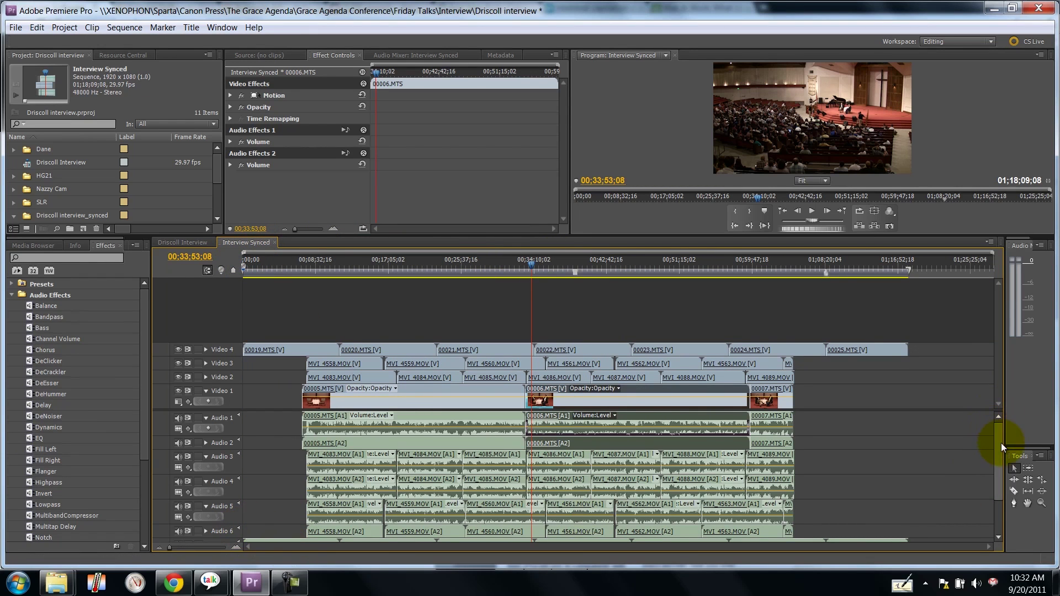
Step: Adjust the timeline track view and clear the clip selection
mouse_move(1001, 442)
mouse_down()
mouse_move(1002, 486)
mouse_move(988, 441)
mouse_up()
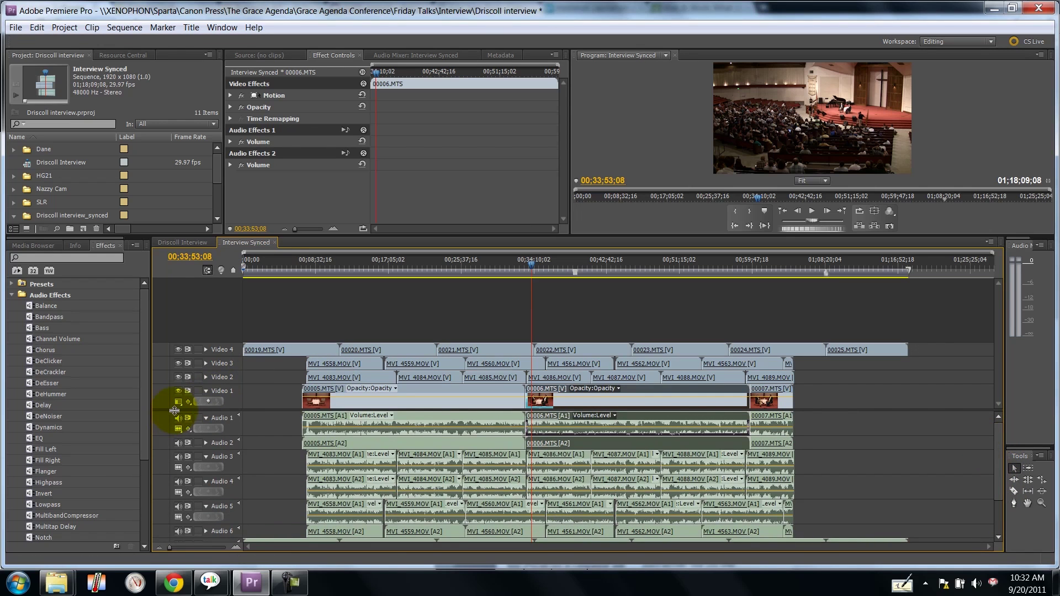
drag(174, 411, 186, 368)
drag(998, 447, 1003, 471)
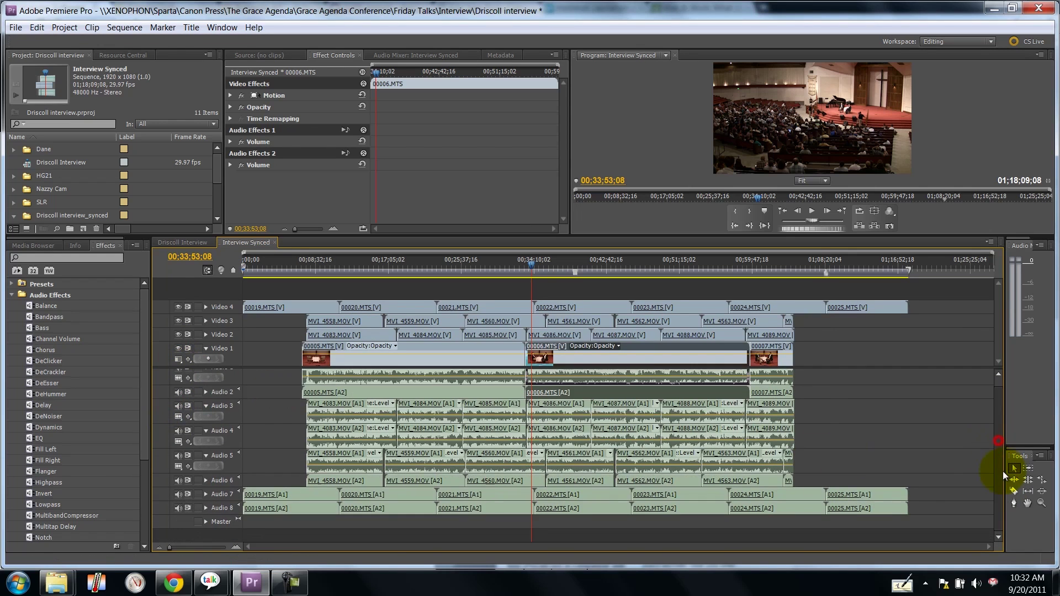
click(939, 502)
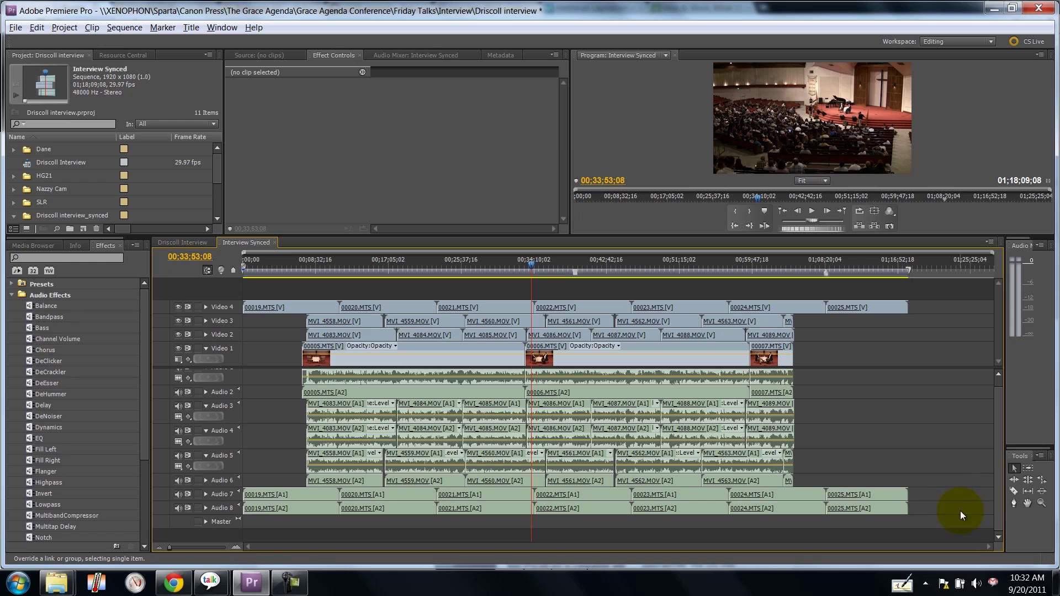
click(664, 365)
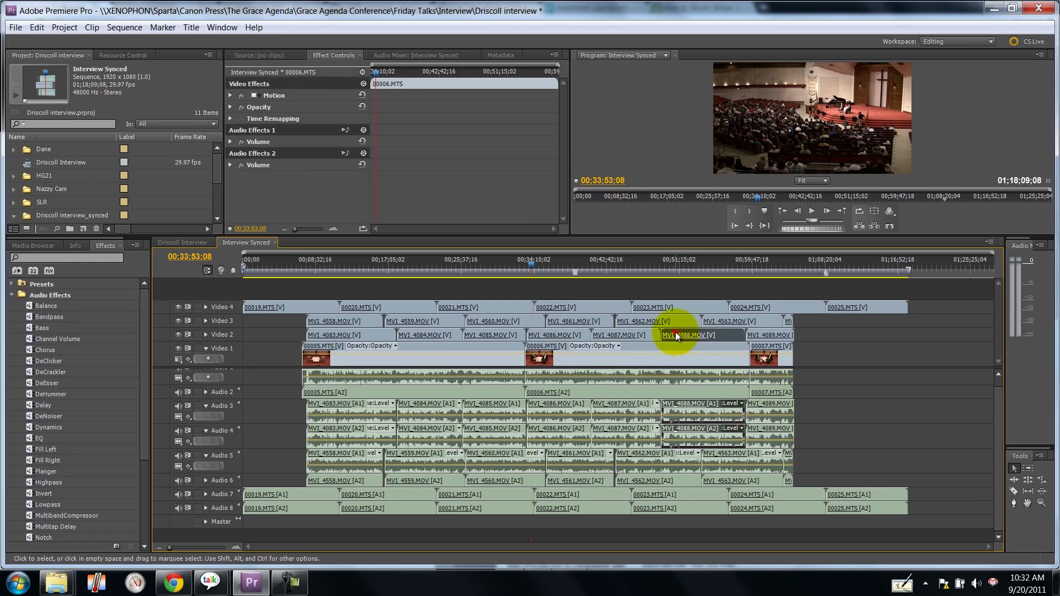
click(817, 387)
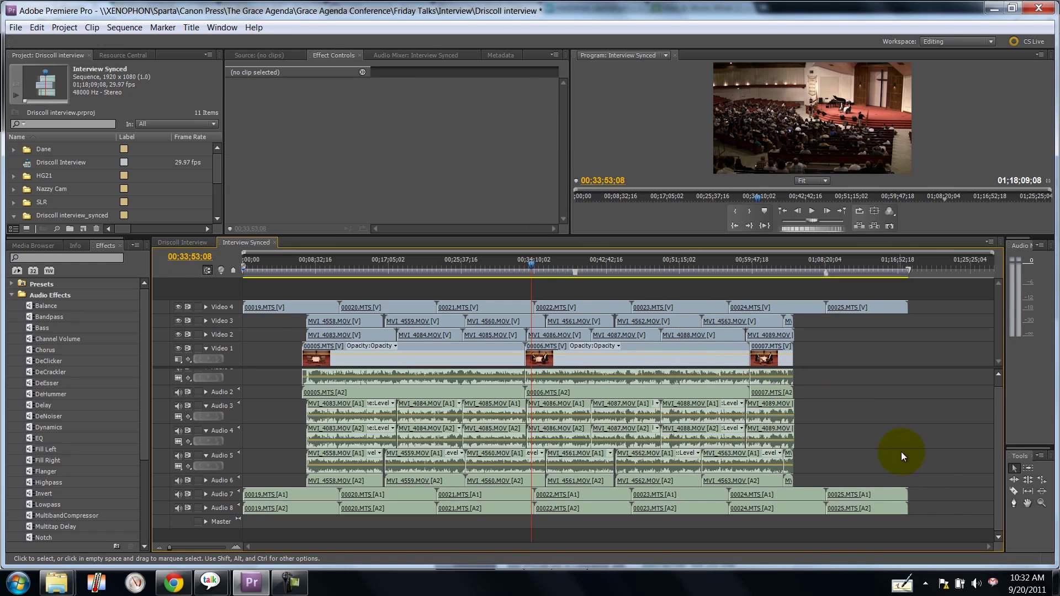
Step: Marquee-select and delete all clips on Audio 3–8, then expand Audio 2
drag(936, 513, 266, 412)
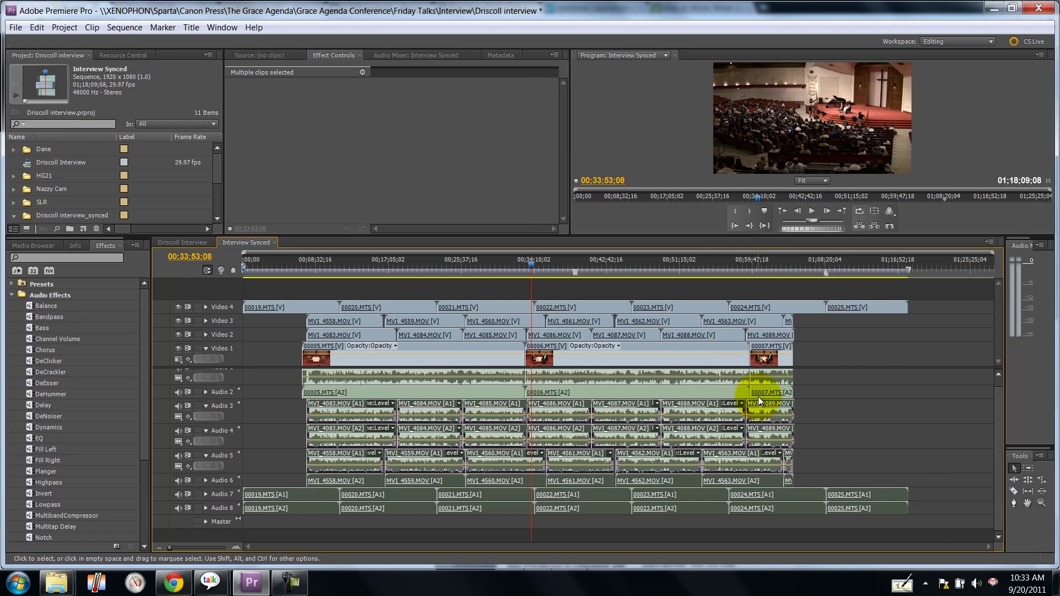
key(Delete)
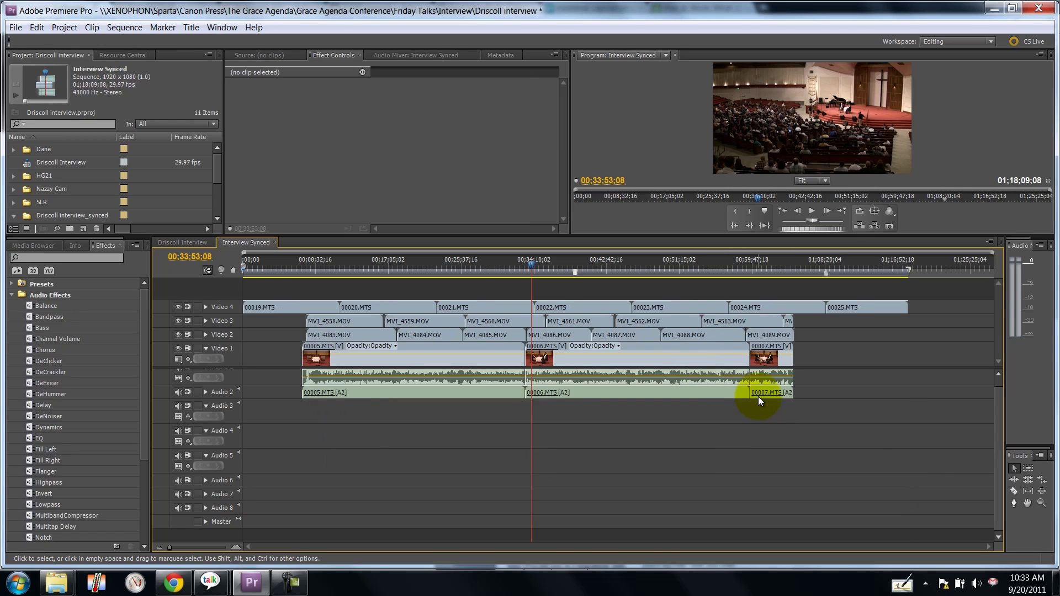
click(205, 392)
click(436, 378)
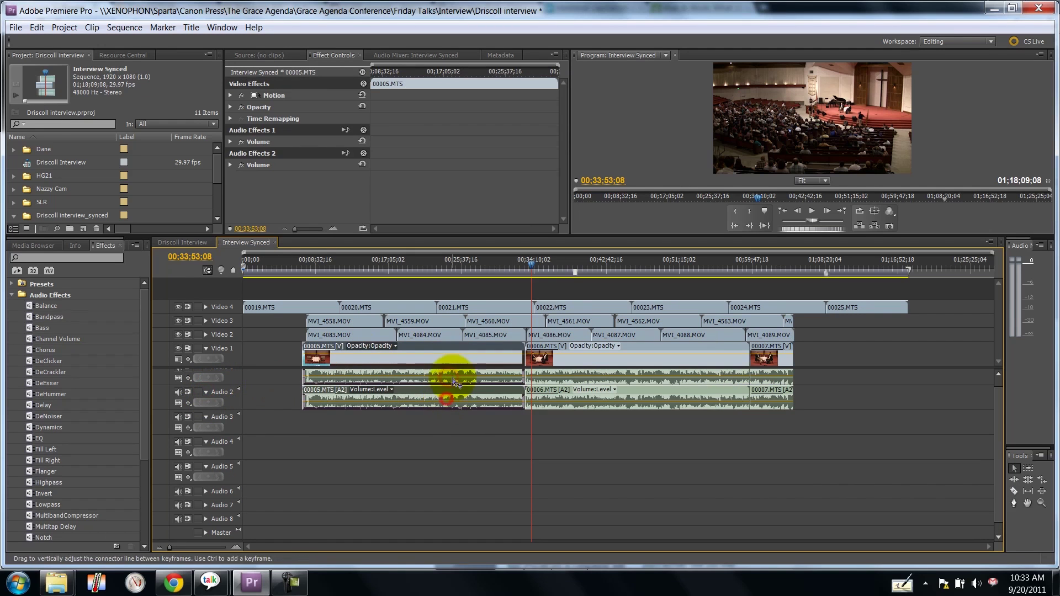
click(241, 252)
click(645, 388)
click(556, 264)
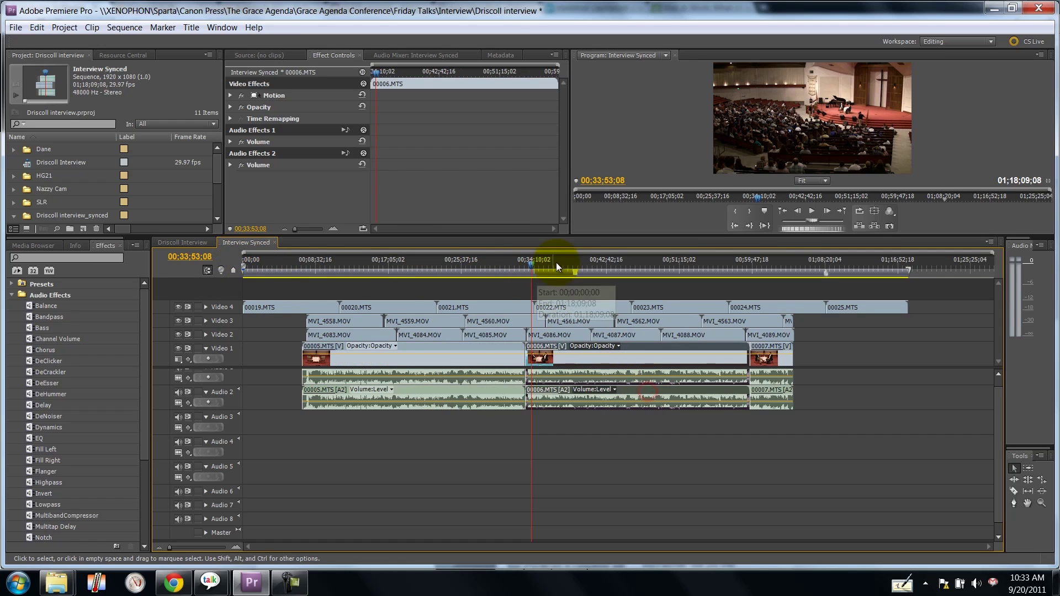
key(space)
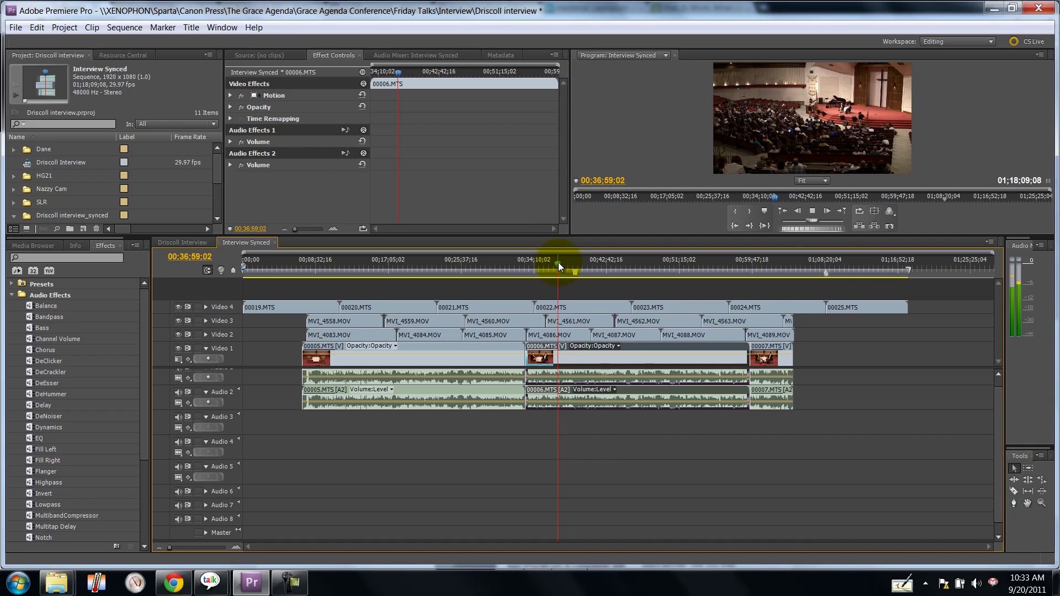
key(space)
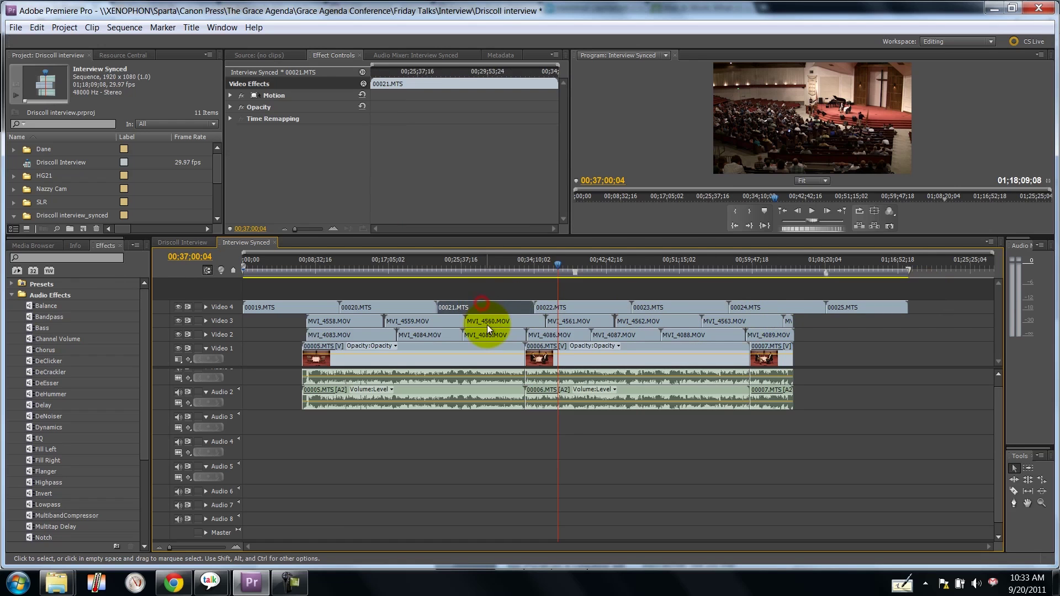
click(485, 346)
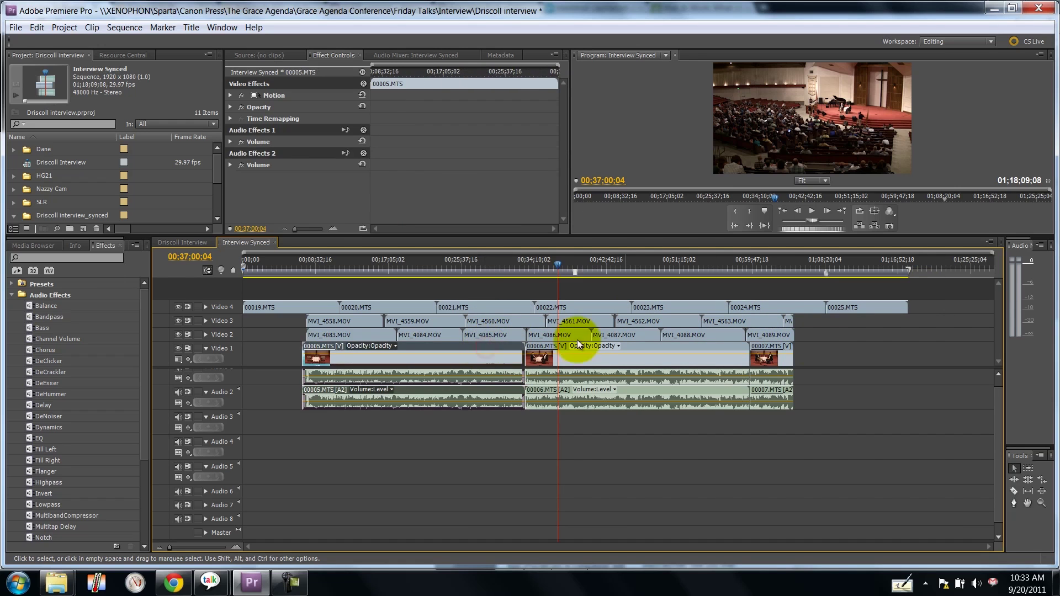
click(913, 356)
Step: Nest all clips from Video 1–4 into Nested Sequence 03 and select the new clip
drag(923, 294, 277, 357)
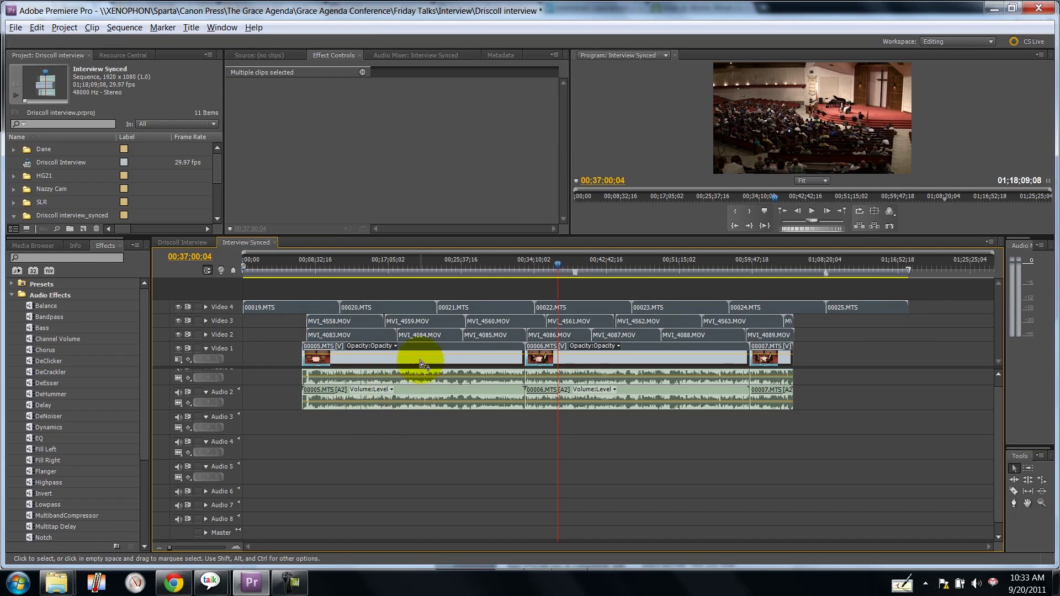
right_click(417, 337)
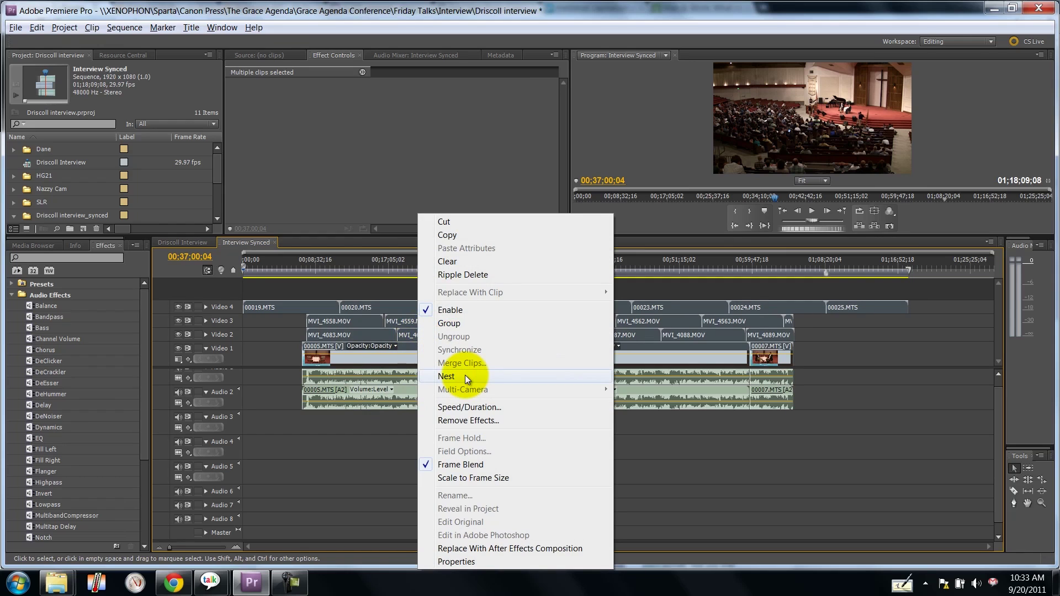
click(465, 375)
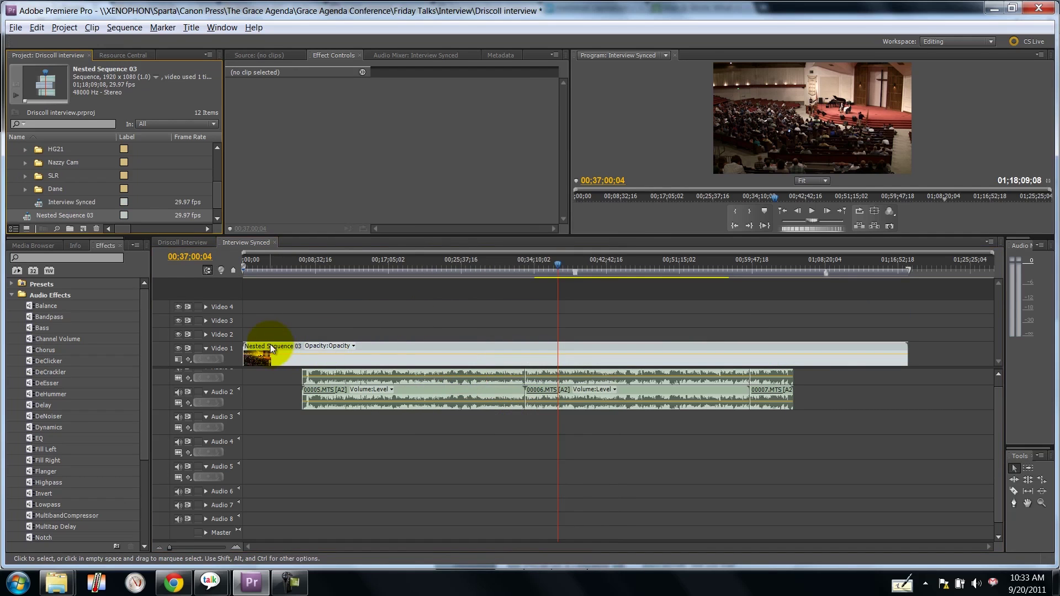
click(12, 295)
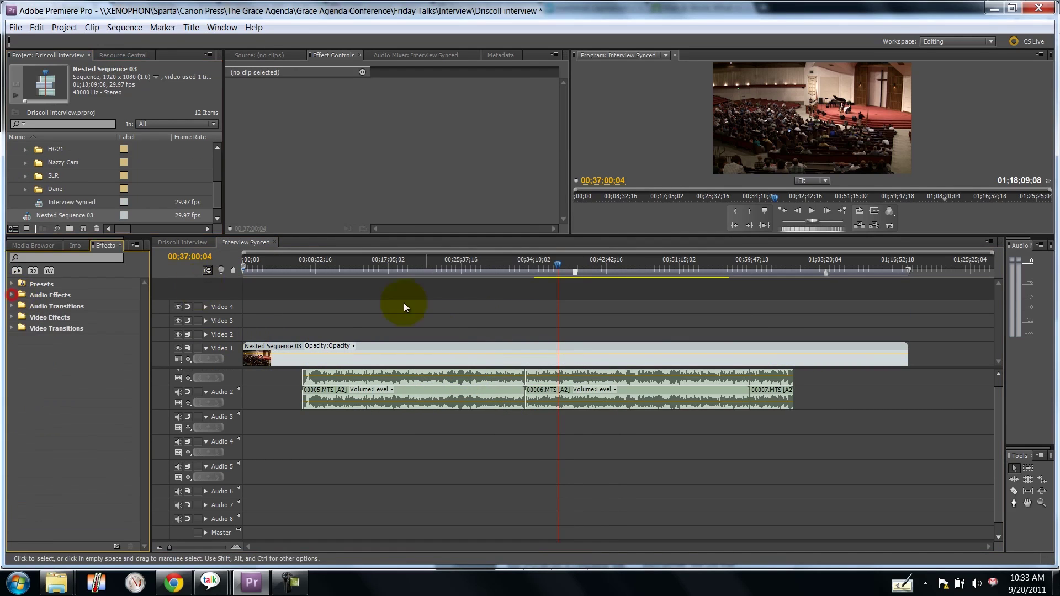
click(242, 254)
Step: Enable Multi-Camera on Nested Sequence 03 and show the Multi-Camera Monitor panel
right_click(483, 360)
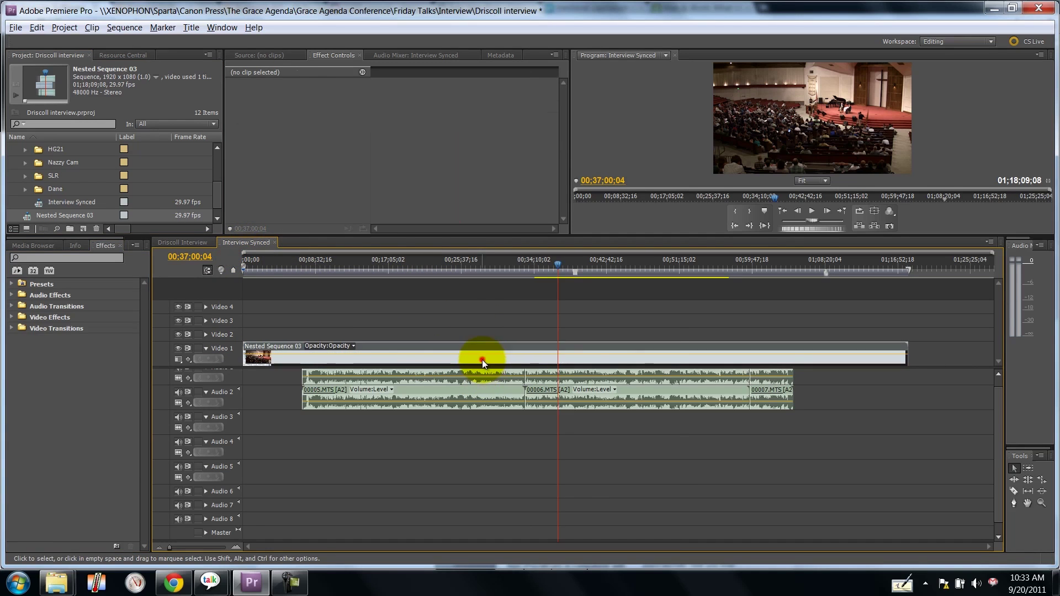
mouse_move(564, 373)
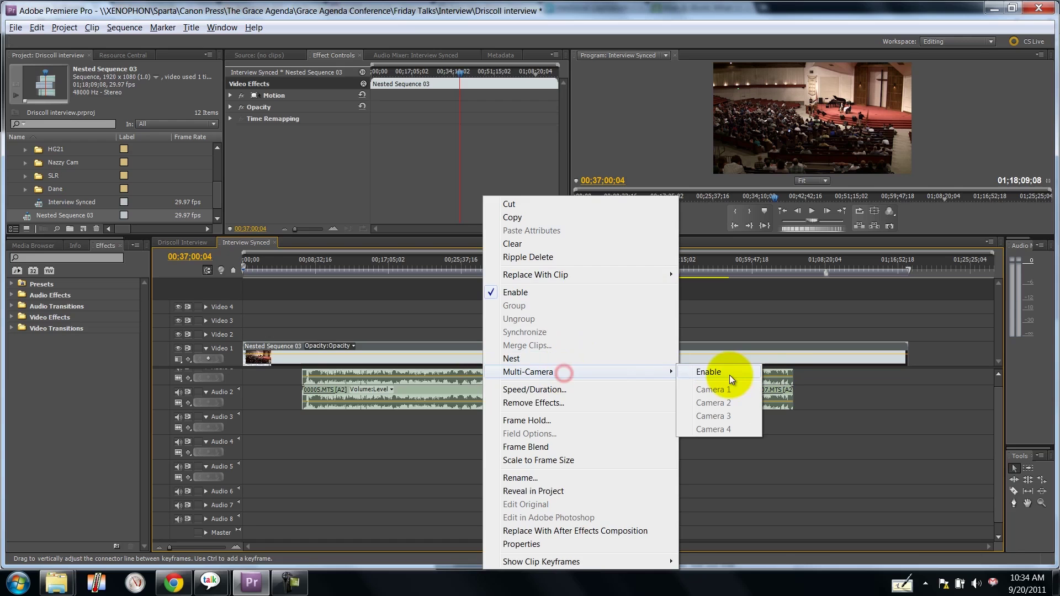
click(719, 374)
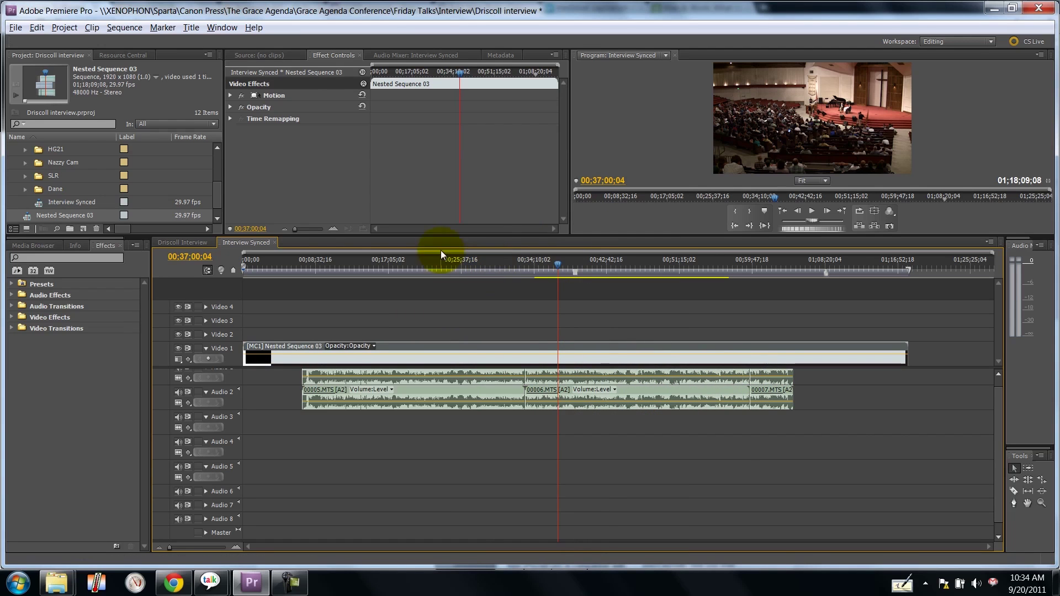
click(223, 28)
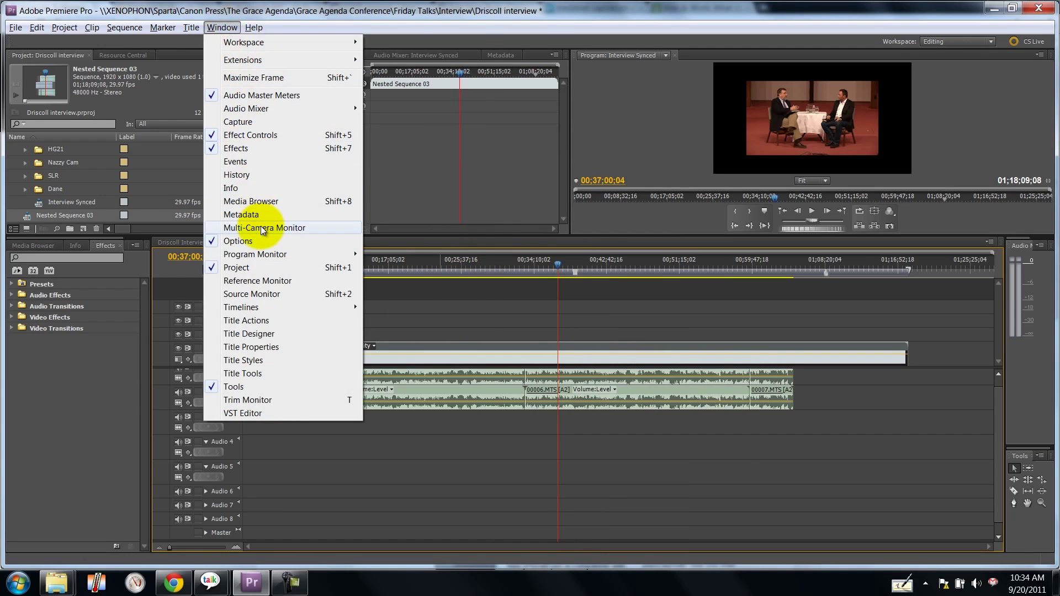
click(261, 227)
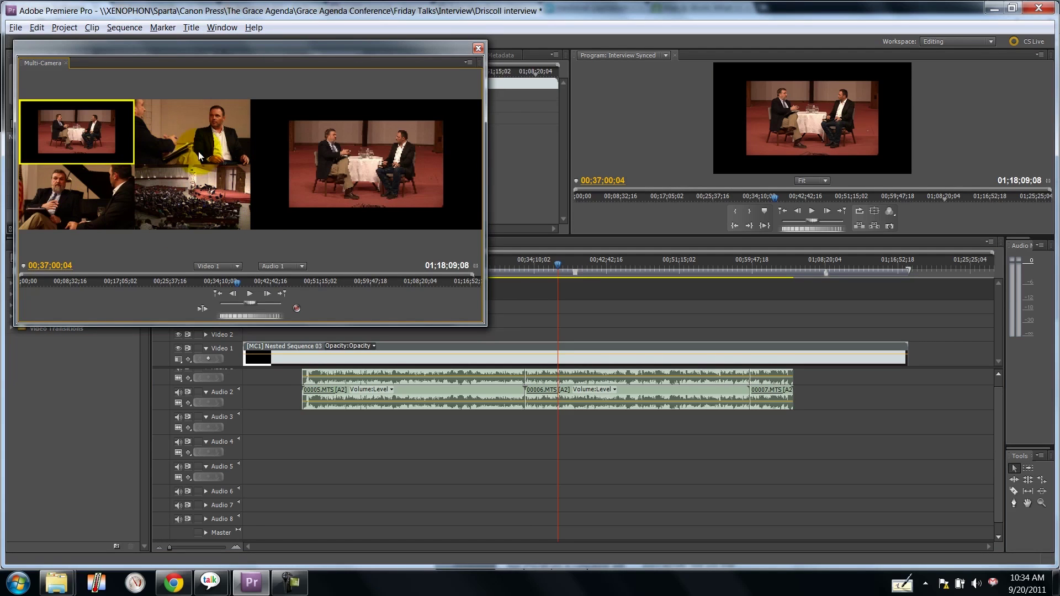
Step: Enlarge the Multi-Camera Monitor and test-play the multicam clip
drag(486, 324, 837, 505)
click(445, 446)
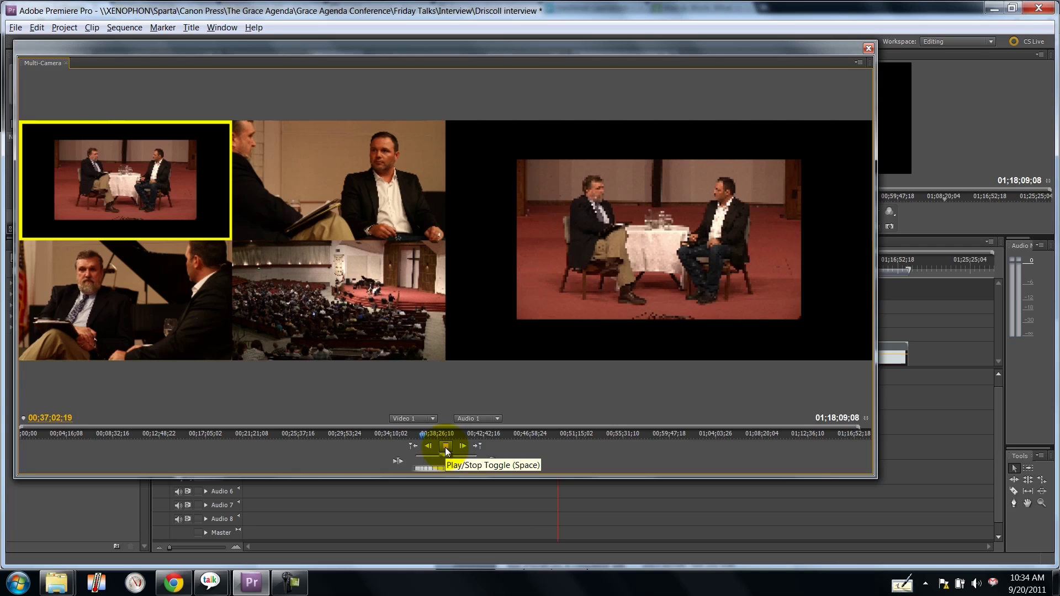
click(445, 447)
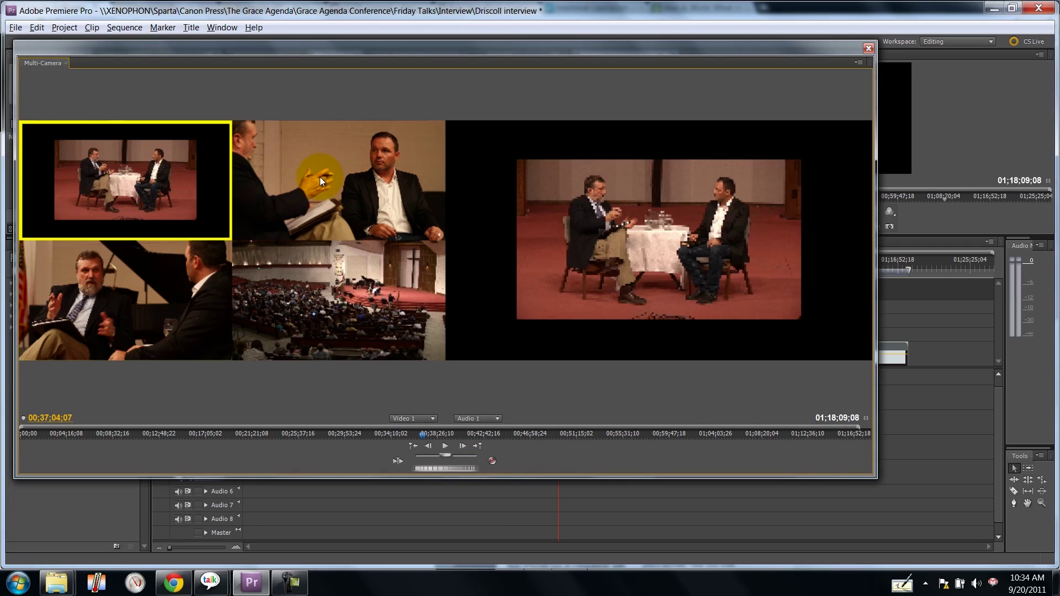
Step: Record live cuts between cameras 2, 3, 1 and others from 00;37;04;07 to 00;37;11;03
click(495, 463)
click(450, 453)
click(326, 159)
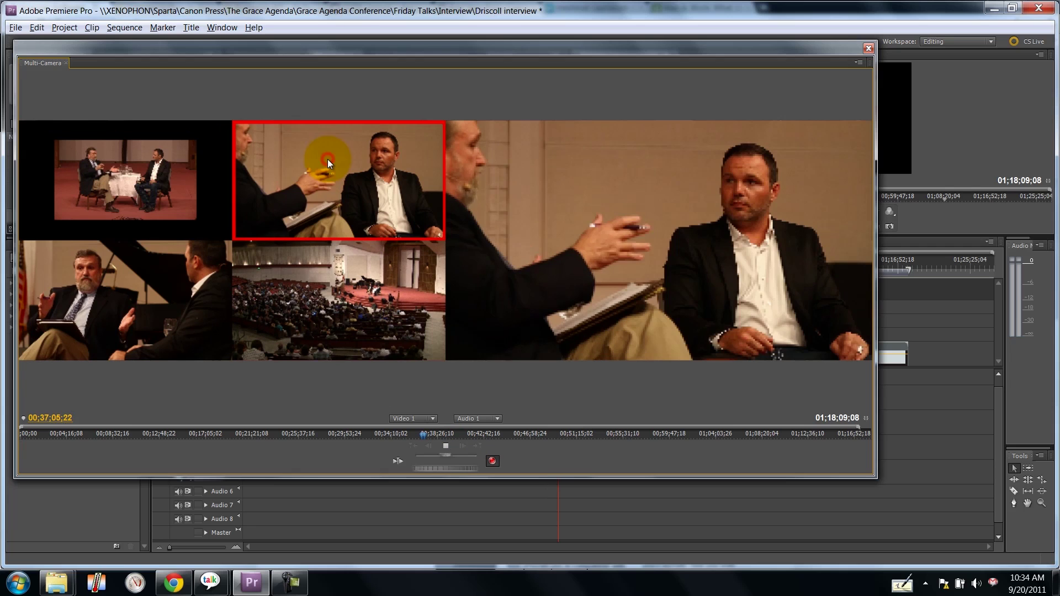
click(331, 284)
click(147, 291)
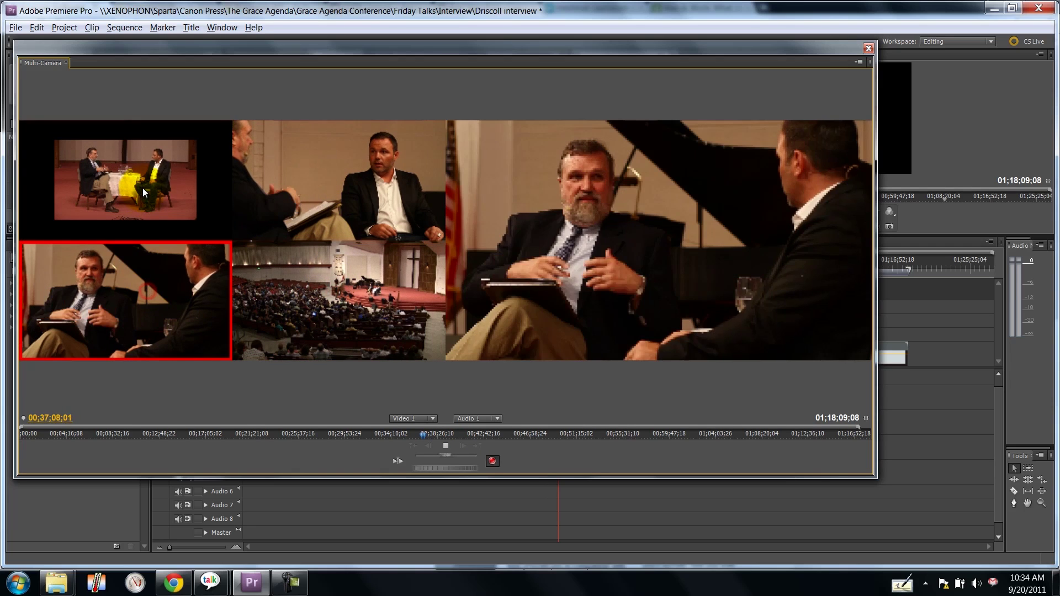
click(191, 179)
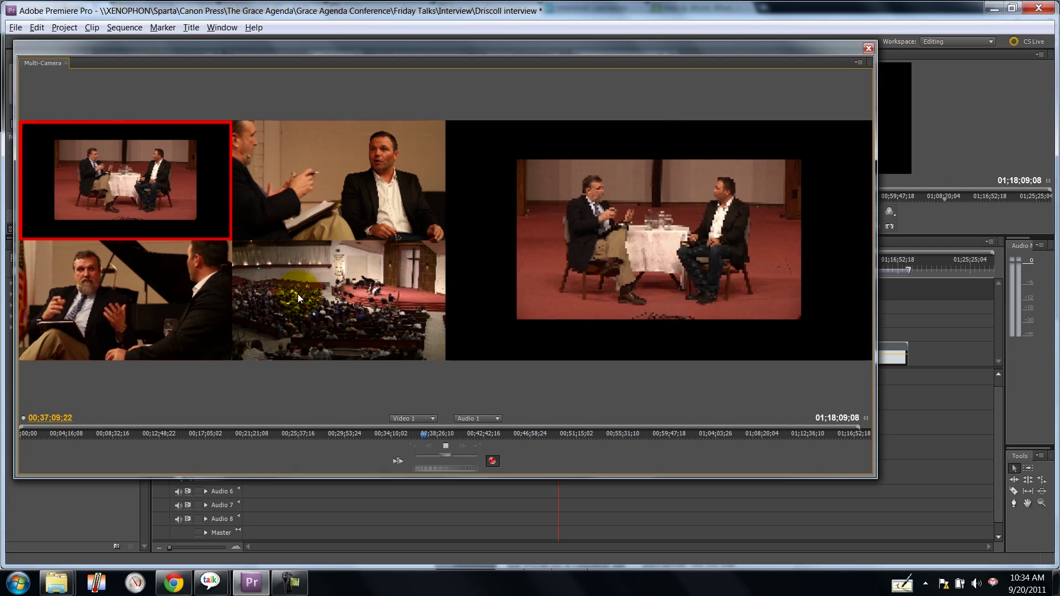
click(445, 447)
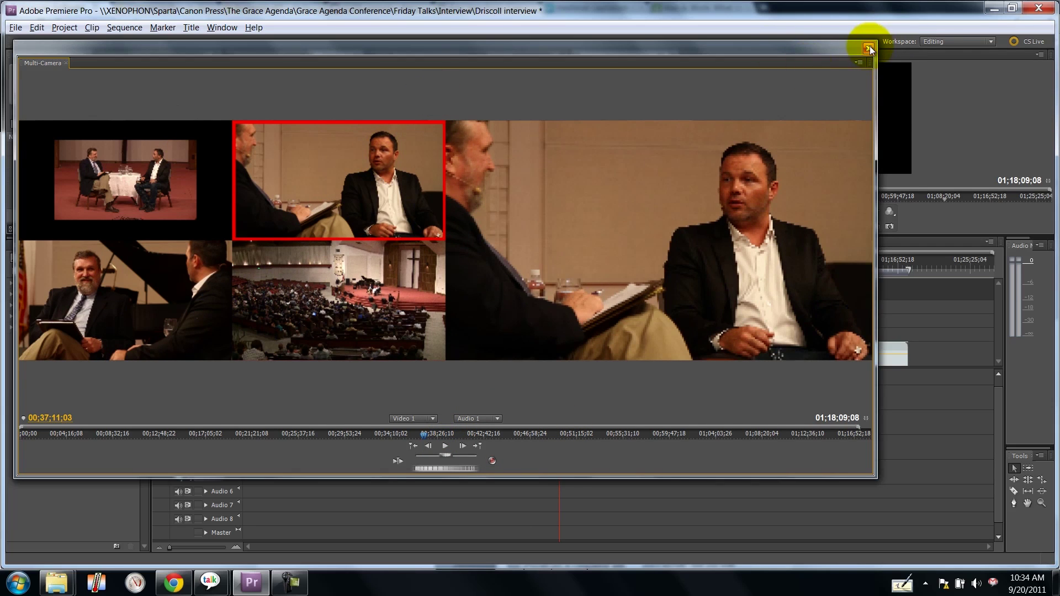
Step: Close the multi-camera monitor, cue 00;37;04;04, and enlarge the Program Monitor over the timeline
click(868, 48)
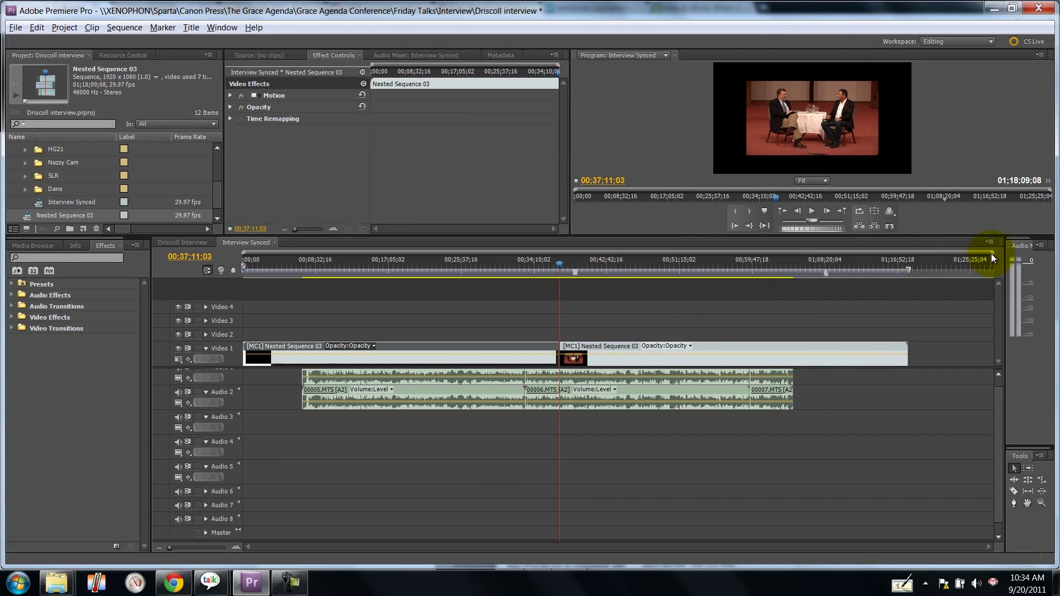
drag(992, 253, 938, 261)
click(475, 270)
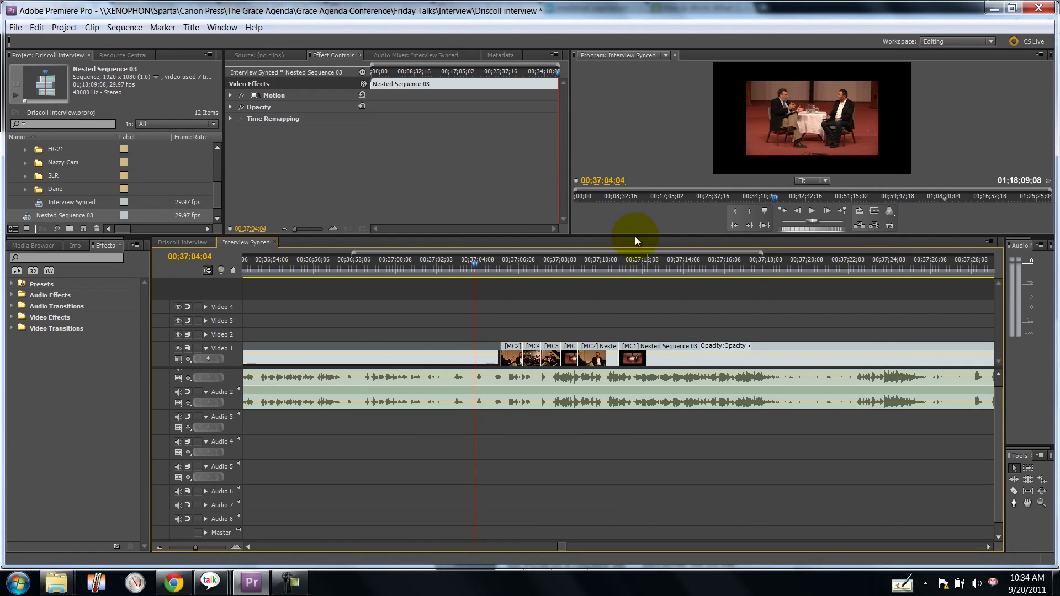
drag(635, 237, 627, 314)
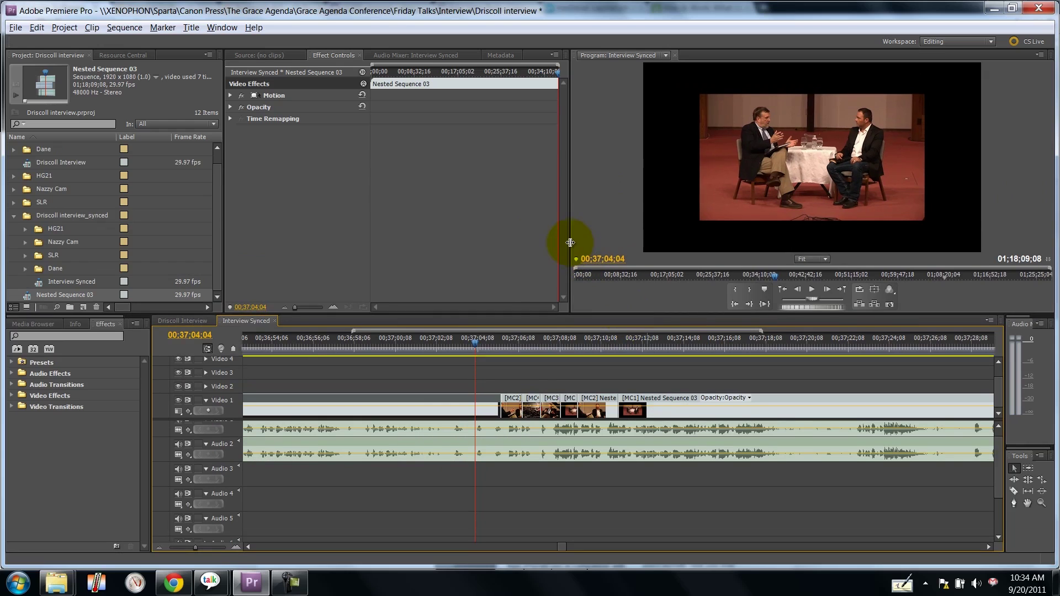
drag(570, 243, 508, 239)
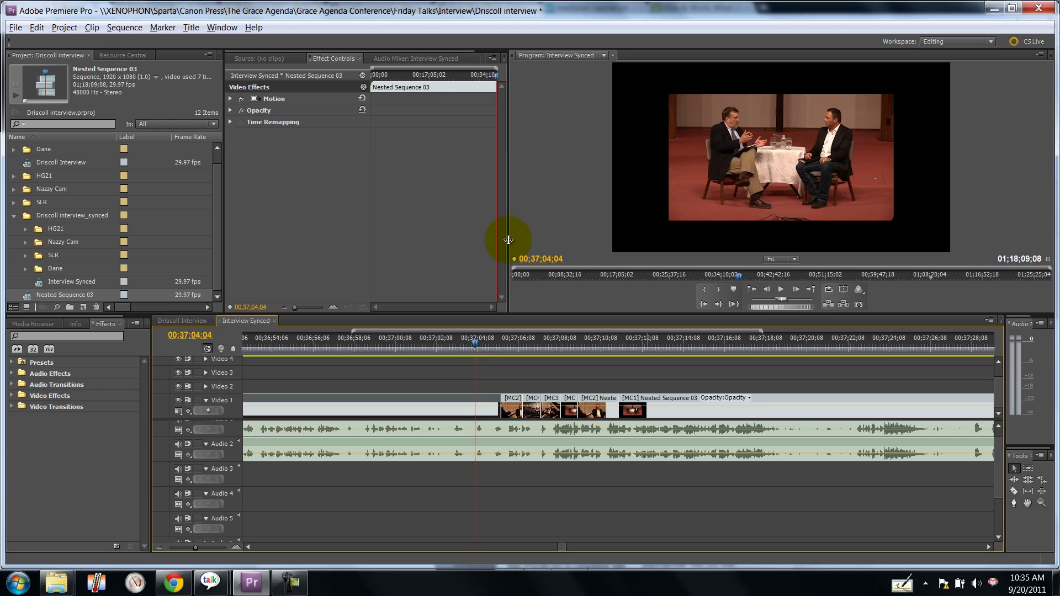
Step: Play back the multicam edit, stop it, then undo the cuts on Video 1
key(space)
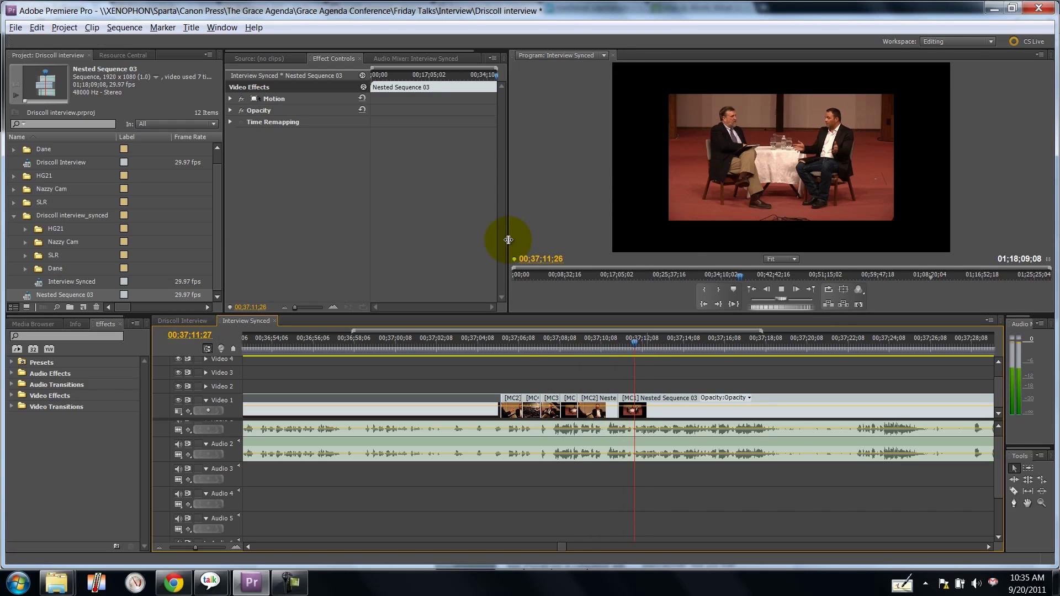
key(space)
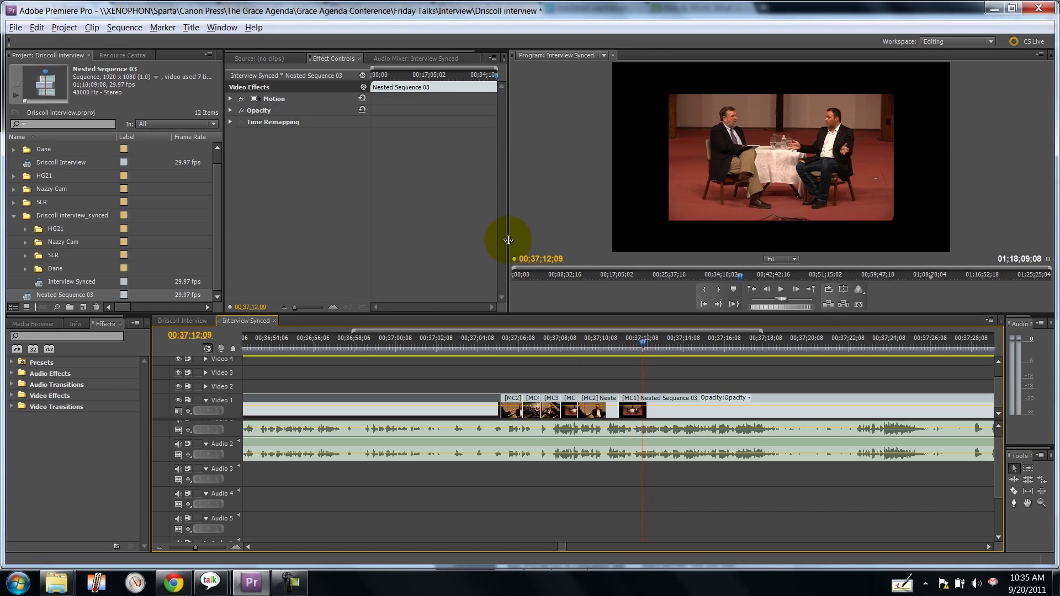
key(ctrl+z)
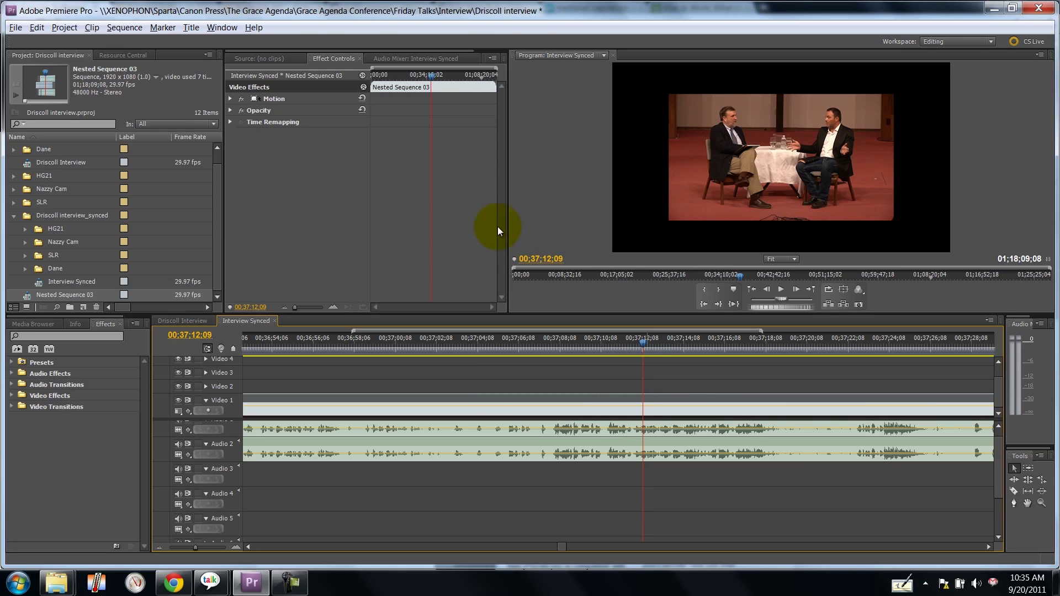
Step: Zoom out to the whole sequence, then select the Nested Sequence 03 clip and dismiss its context menu
drag(355, 330, 301, 340)
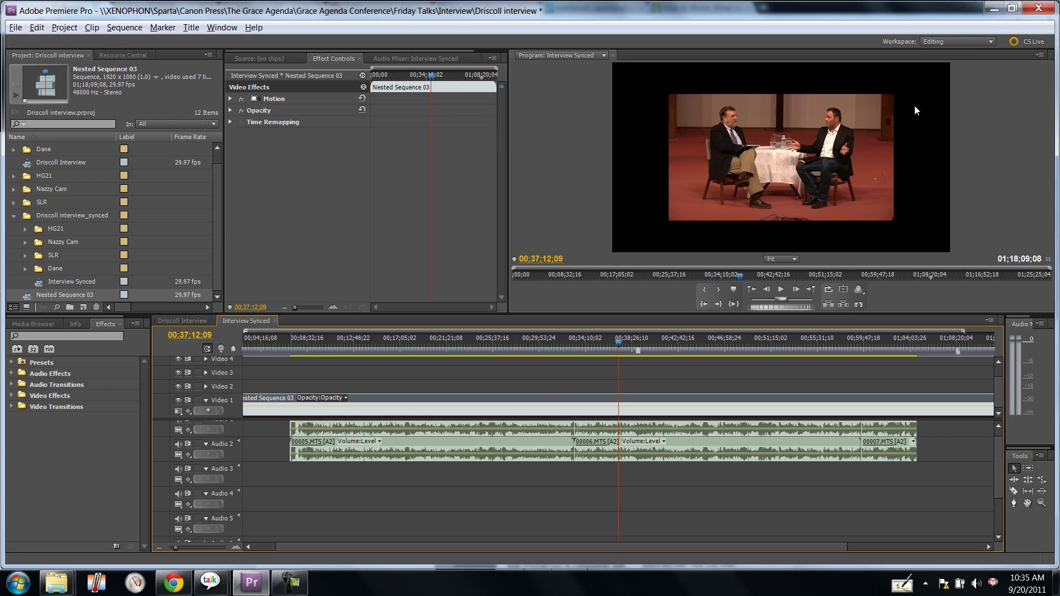
click(533, 427)
right_click(542, 408)
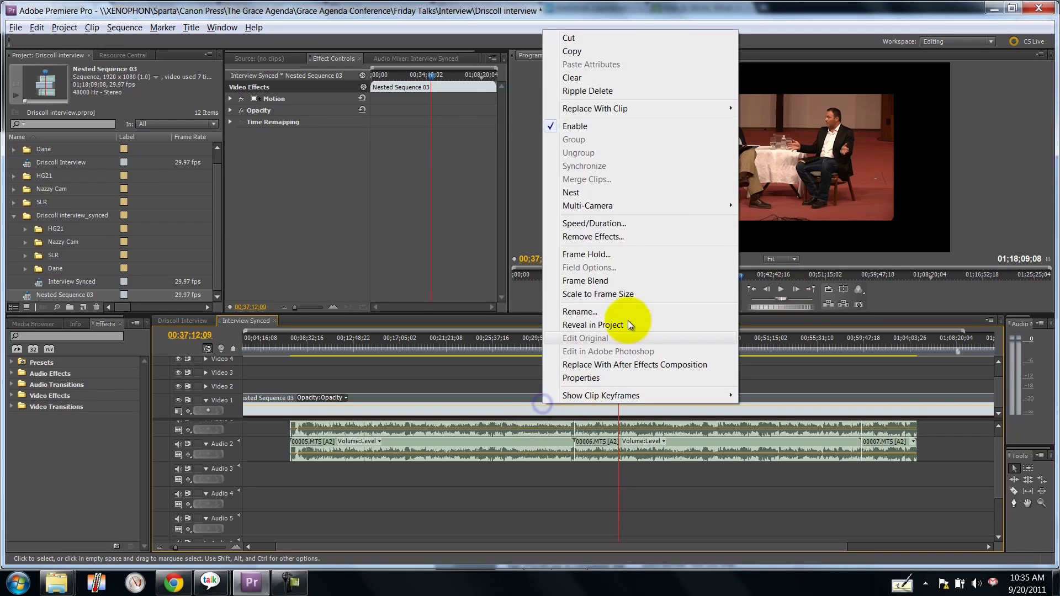
click(533, 409)
right_click(533, 409)
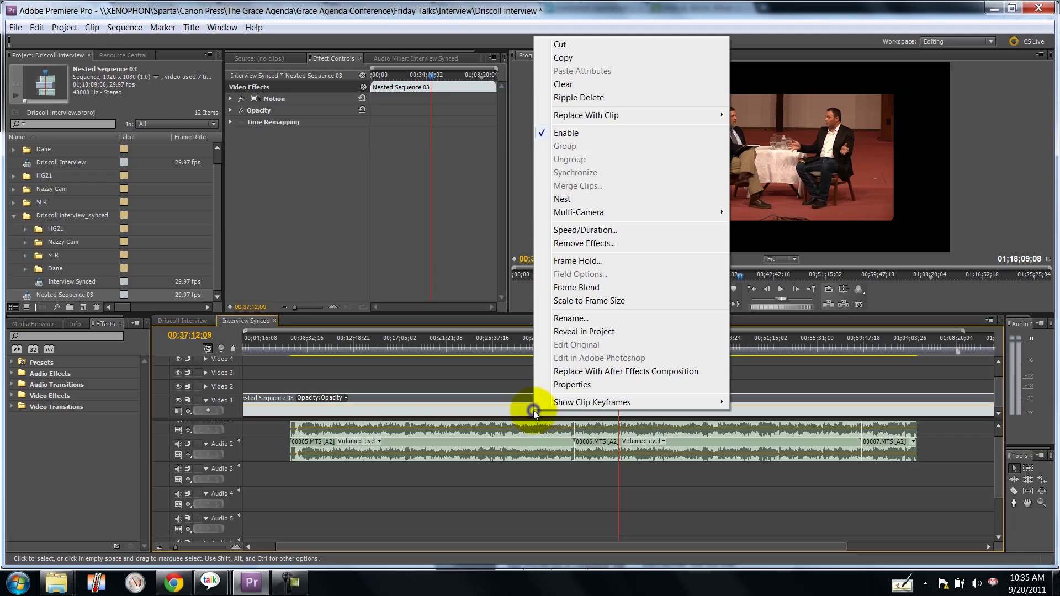
click(507, 409)
click(571, 403)
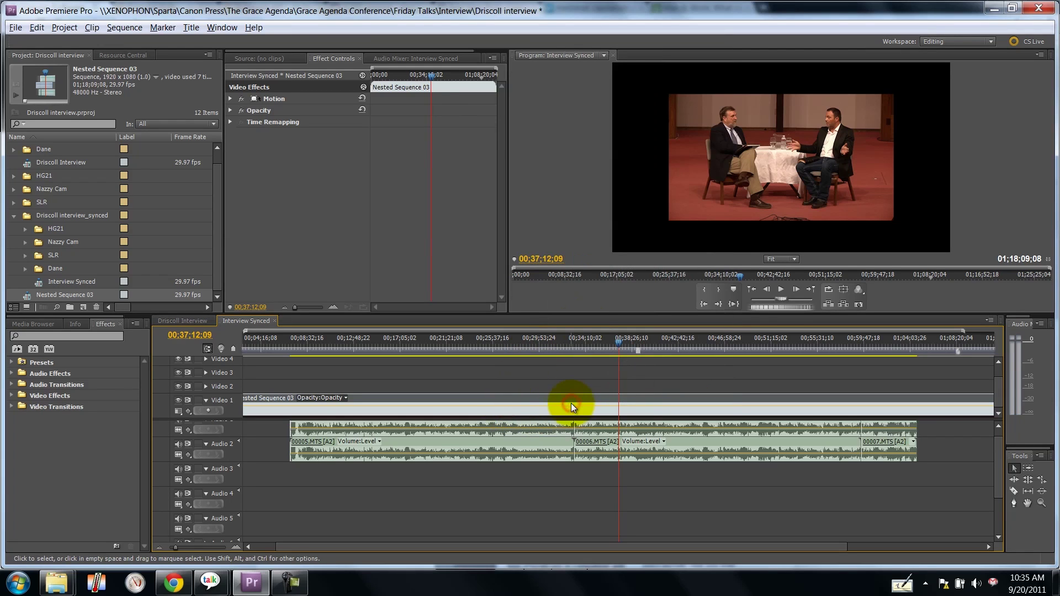
click(231, 98)
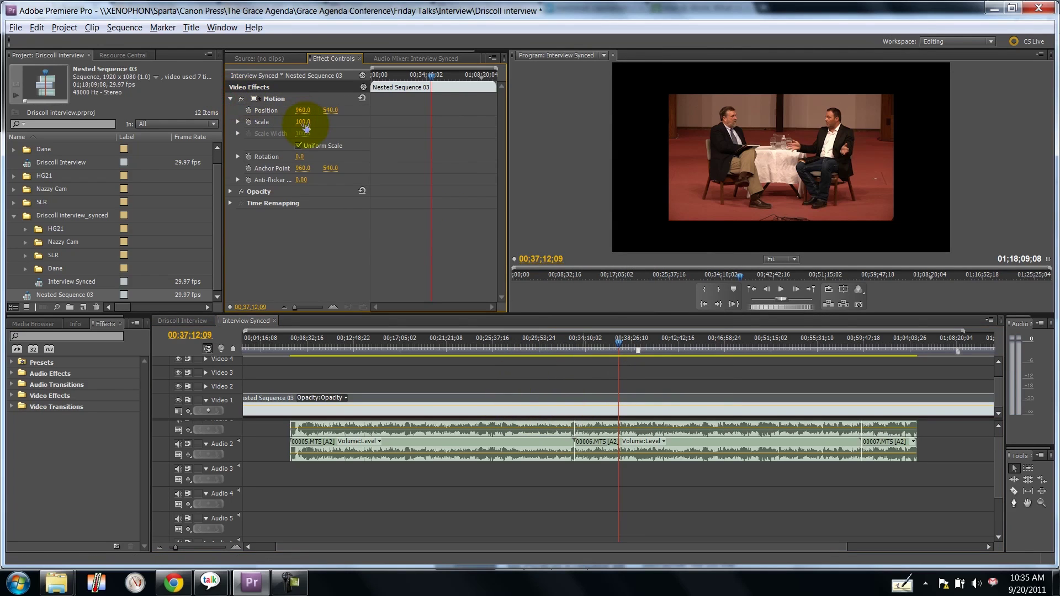
click(302, 122)
text(150)
key(Return)
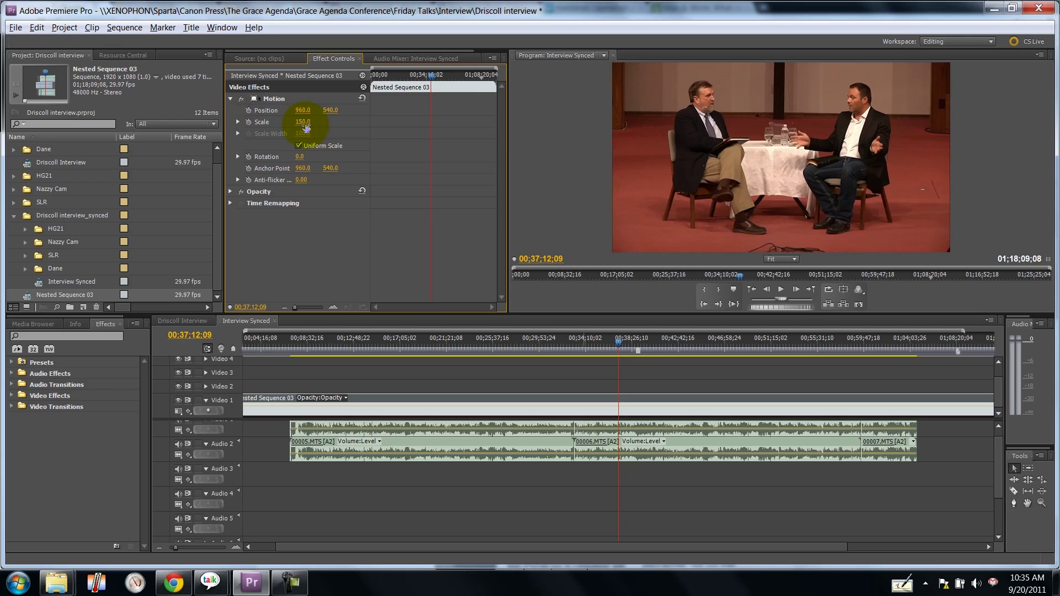
right_click(651, 402)
click(729, 208)
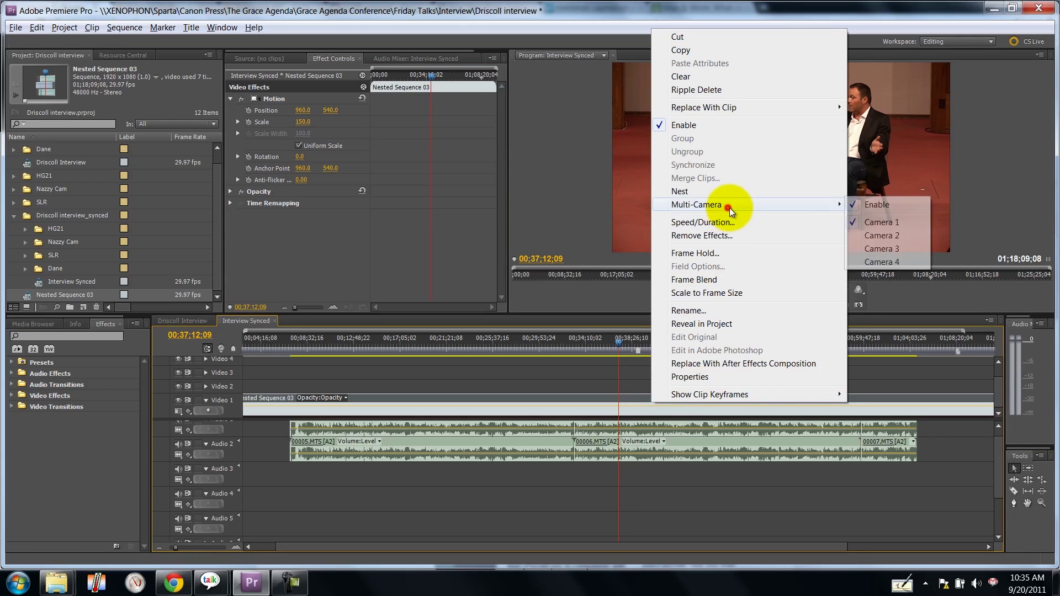
click(910, 235)
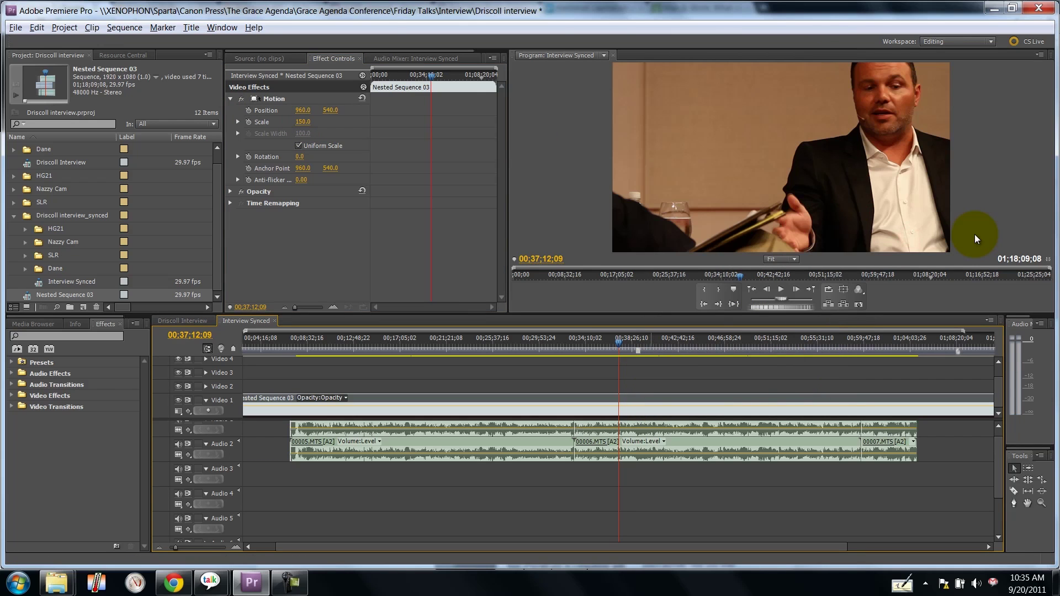
click(648, 393)
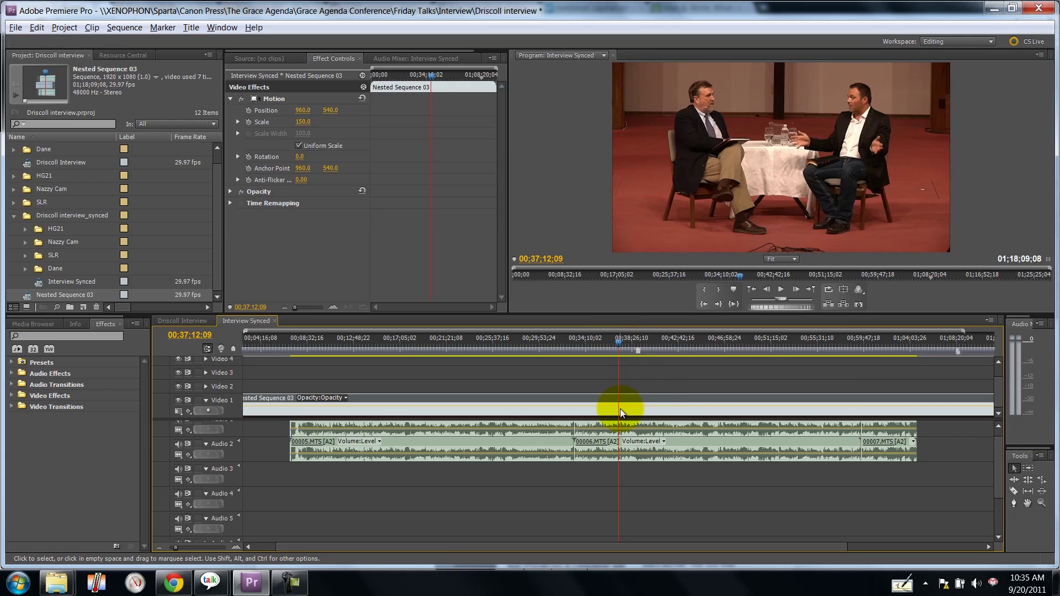
key(ctrl+z)
click(269, 100)
click(682, 362)
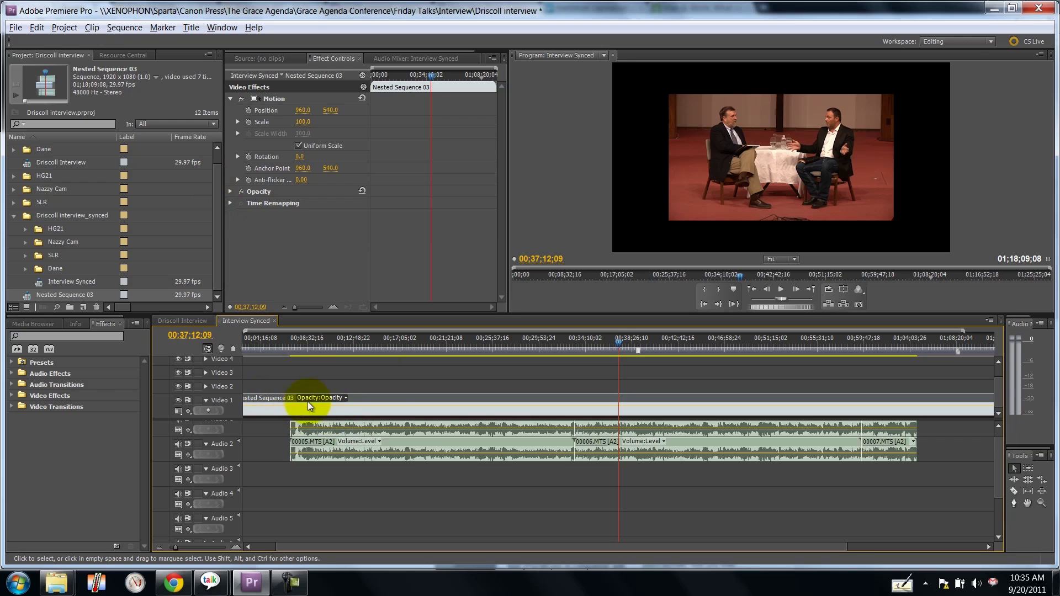
Step: Open Nested Sequence 03 and hide the Video 4, Video 3 and Video 2 tracks
double_click(25, 296)
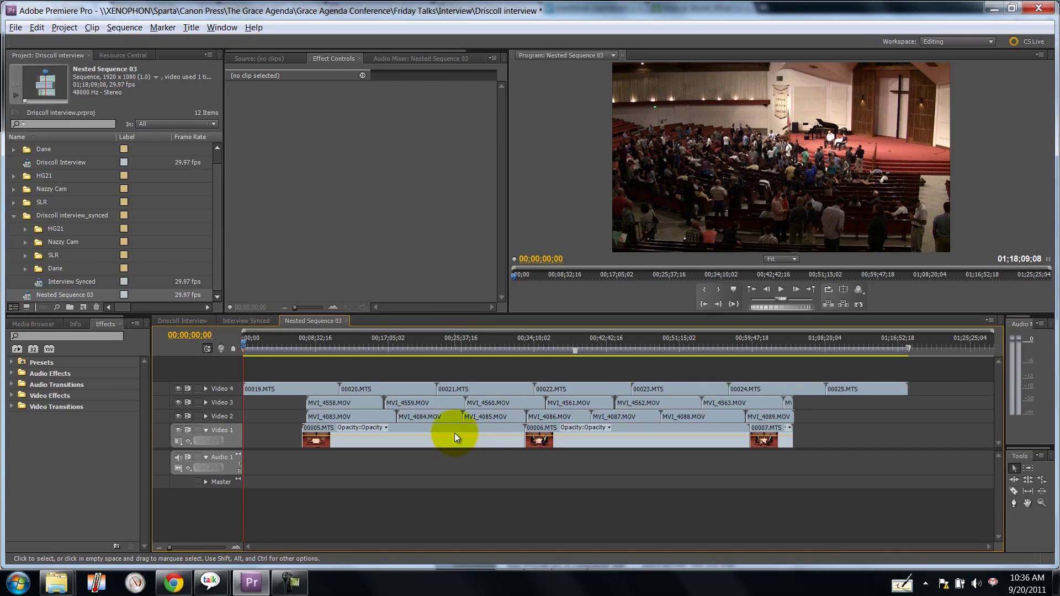
click(177, 417)
click(178, 403)
click(178, 389)
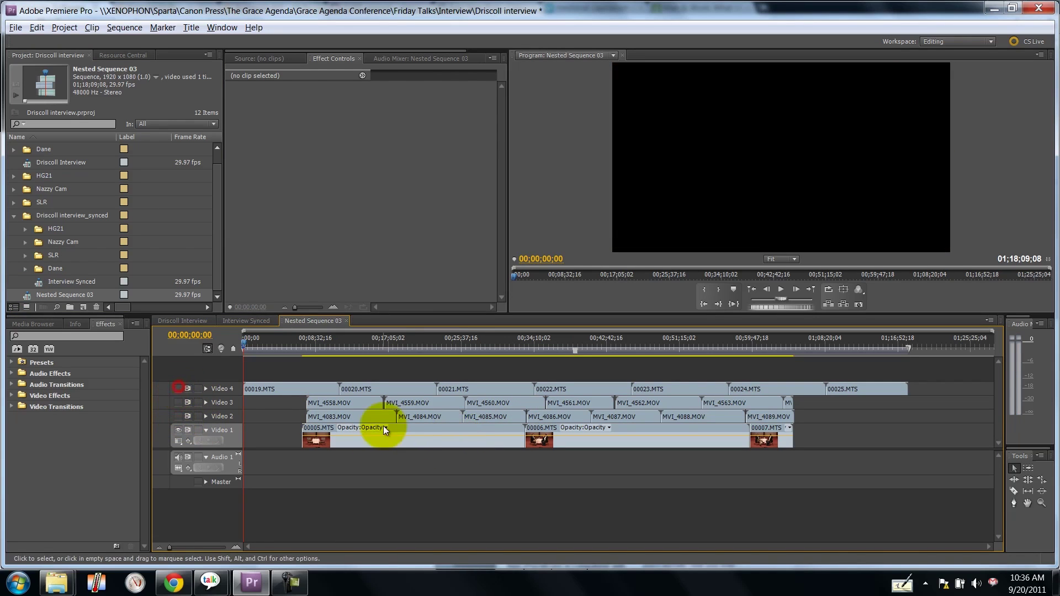
Step: Set the 00005.MTS clip's Motion Scale to 150
click(389, 434)
click(423, 340)
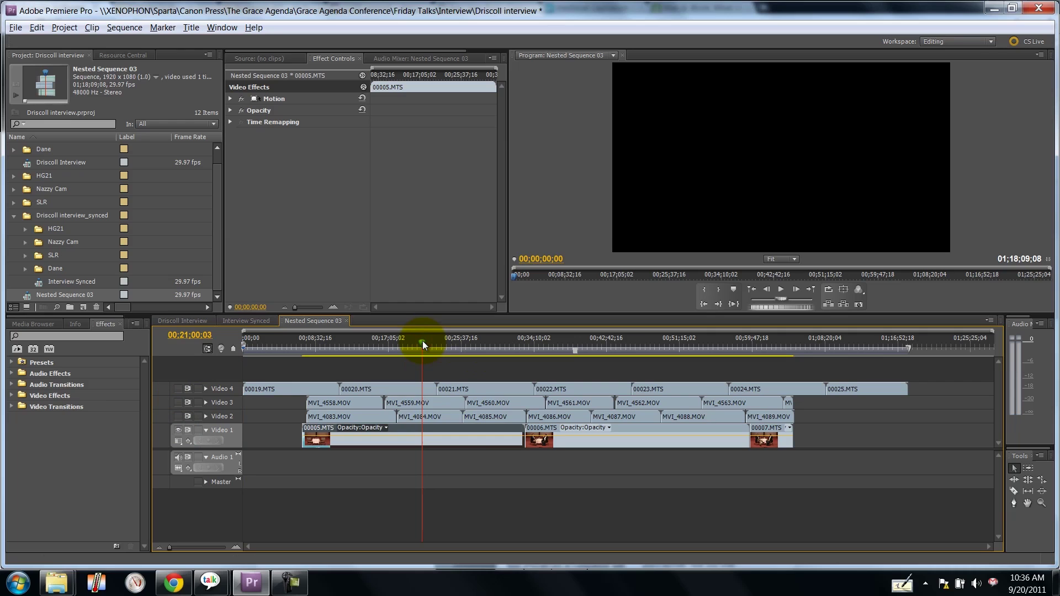
click(432, 447)
click(231, 99)
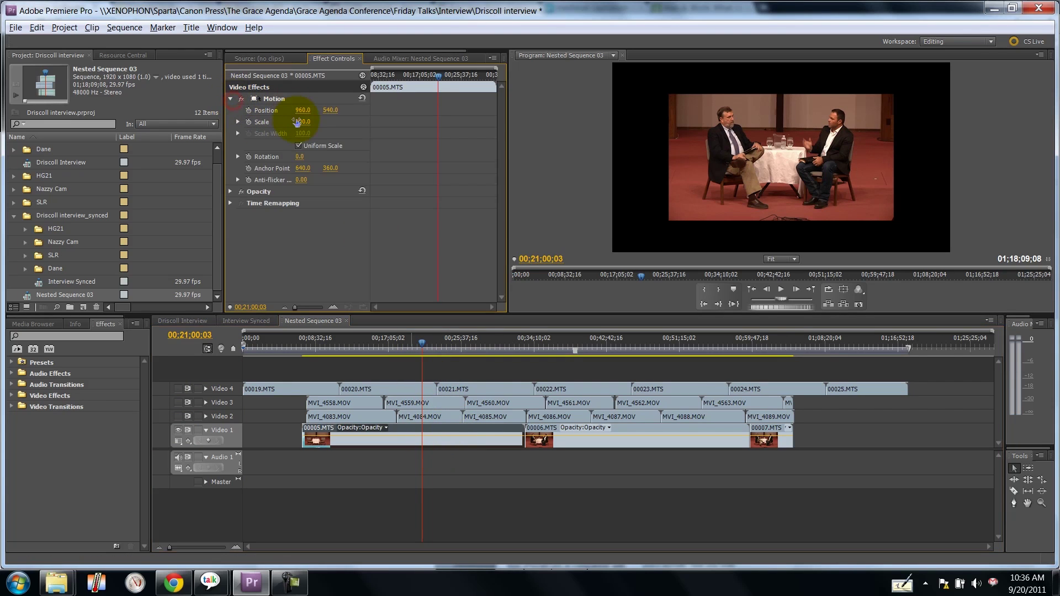
click(303, 122)
text(150)
key(Return)
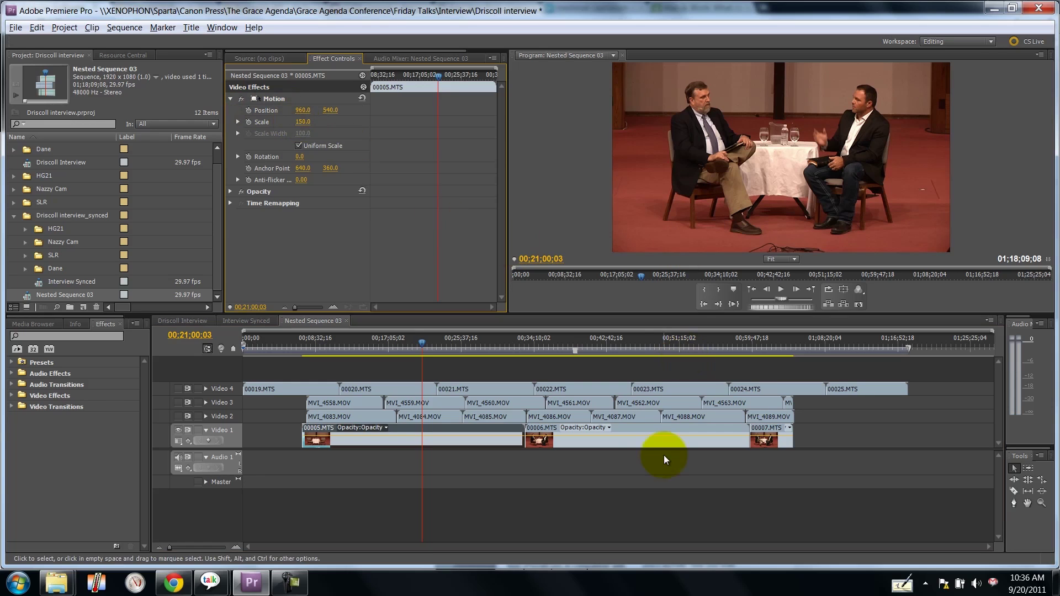
Step: Set 00006.MTS and 00007.MTS to 150 scale, then scrub around 00:25:20:20 to check the footage
click(632, 440)
click(232, 99)
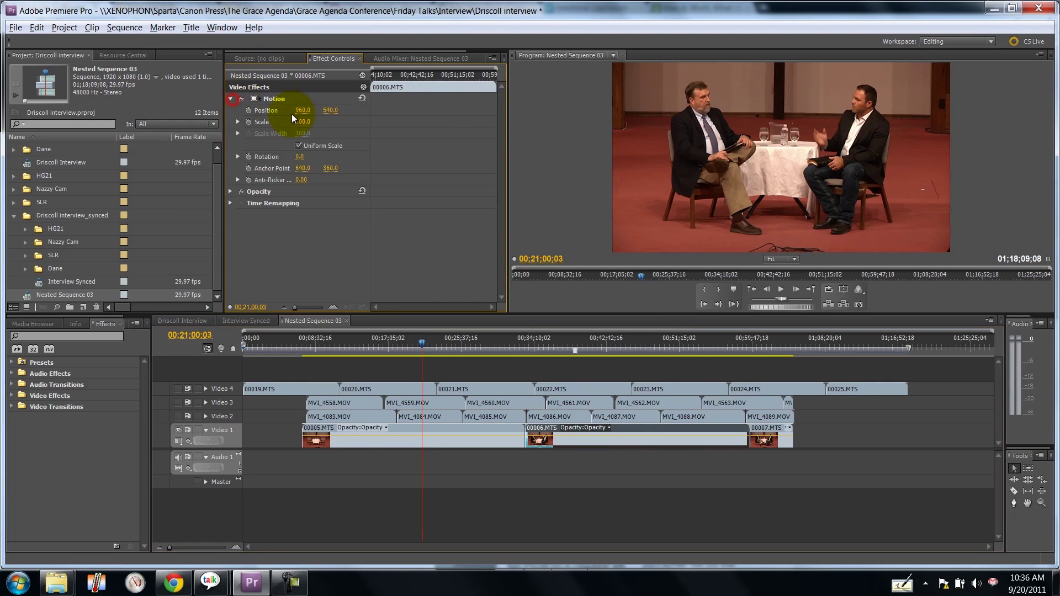
click(300, 122)
text(150)
key(Return)
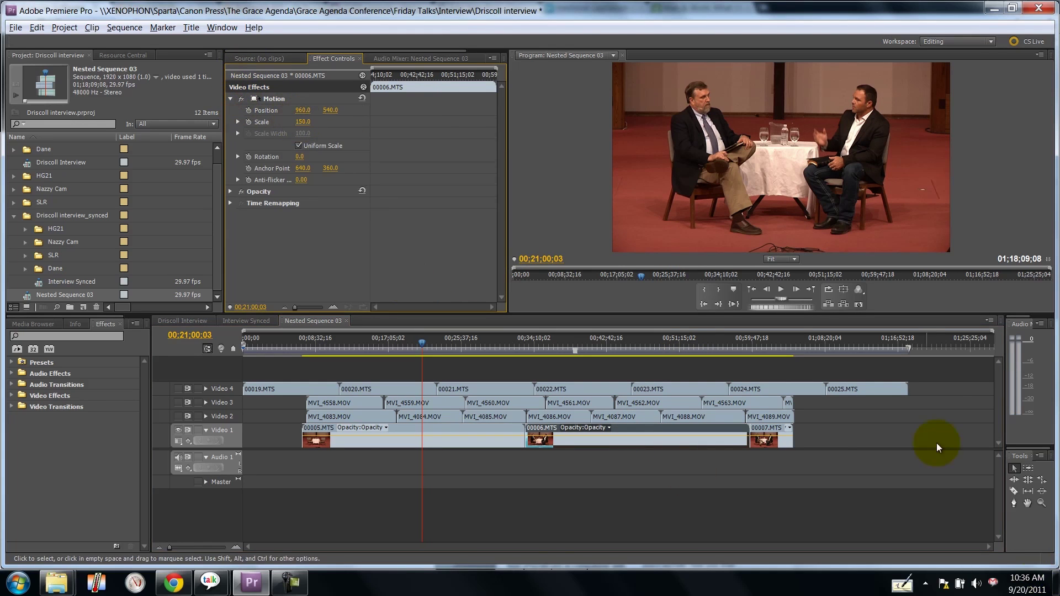
click(782, 440)
click(230, 99)
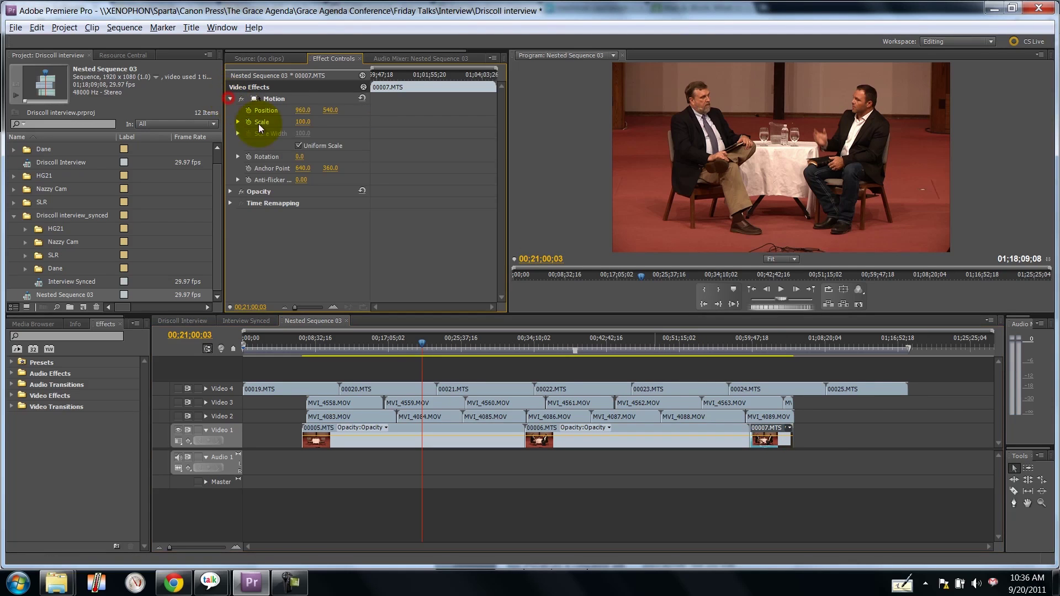
click(303, 122)
text(150)
key(Return)
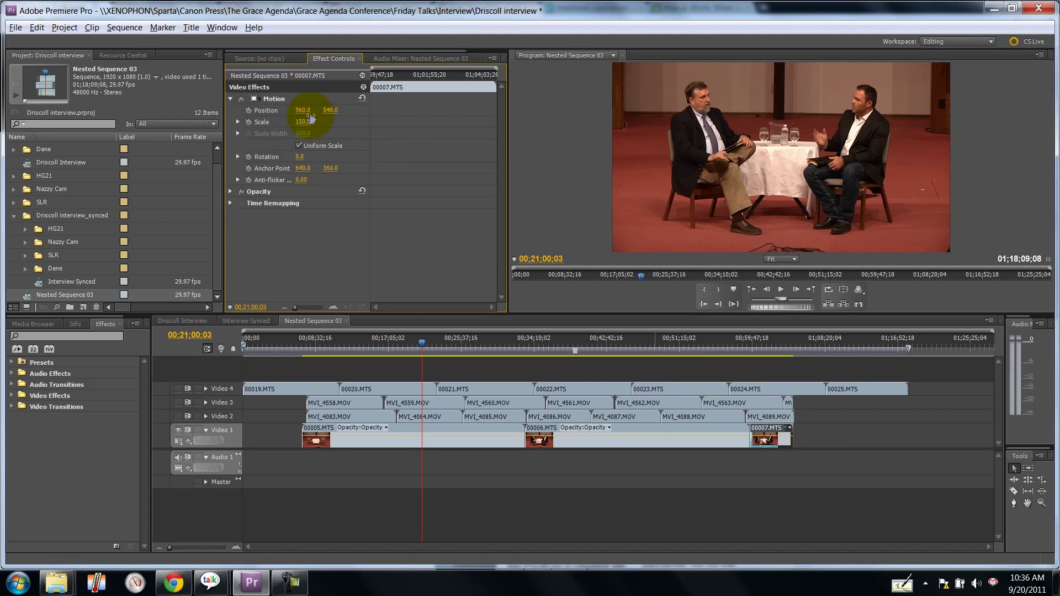
click(460, 342)
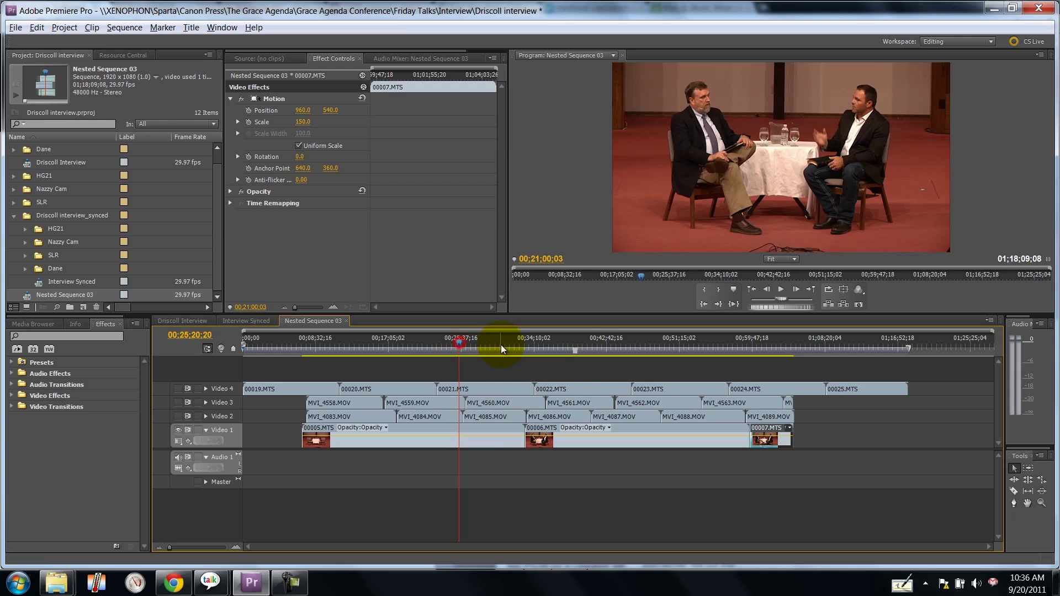
drag(501, 344, 452, 347)
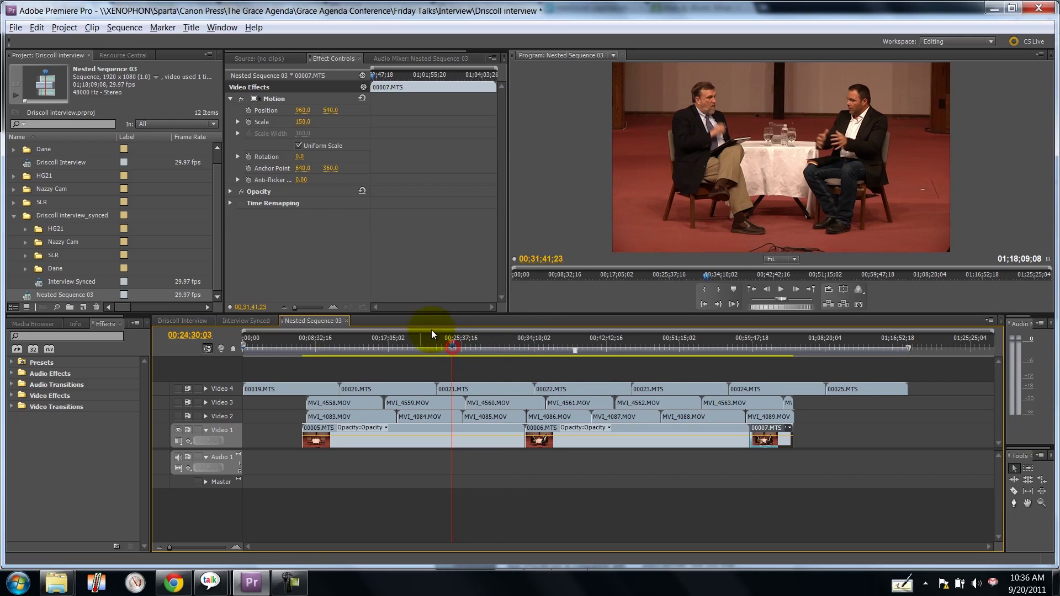
Step: In Interview Synced, razor-cut the Video 1 clip at 00;27;05;06 and two points just after
click(193, 321)
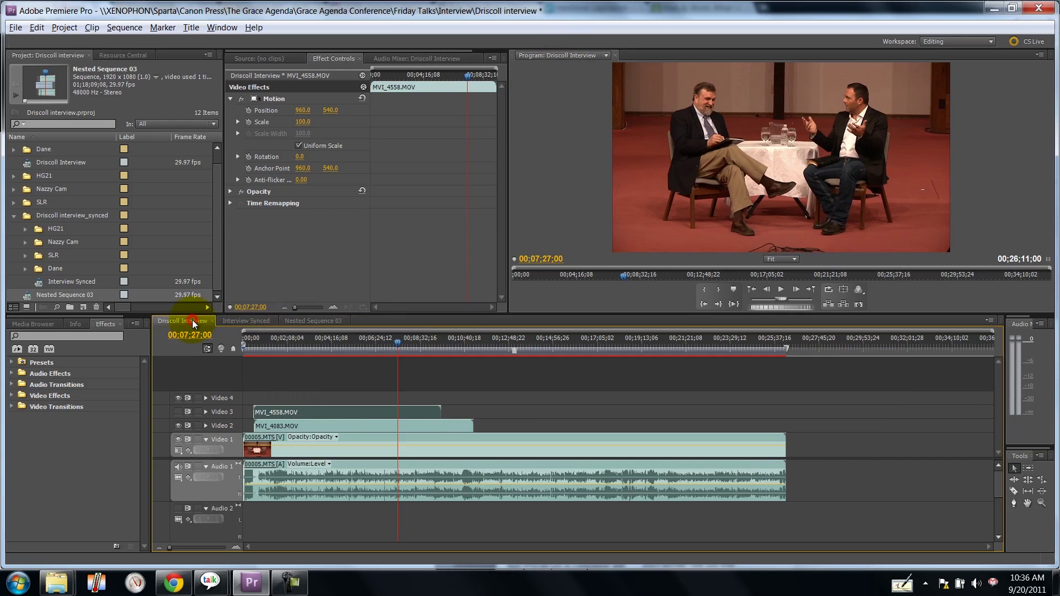
click(237, 320)
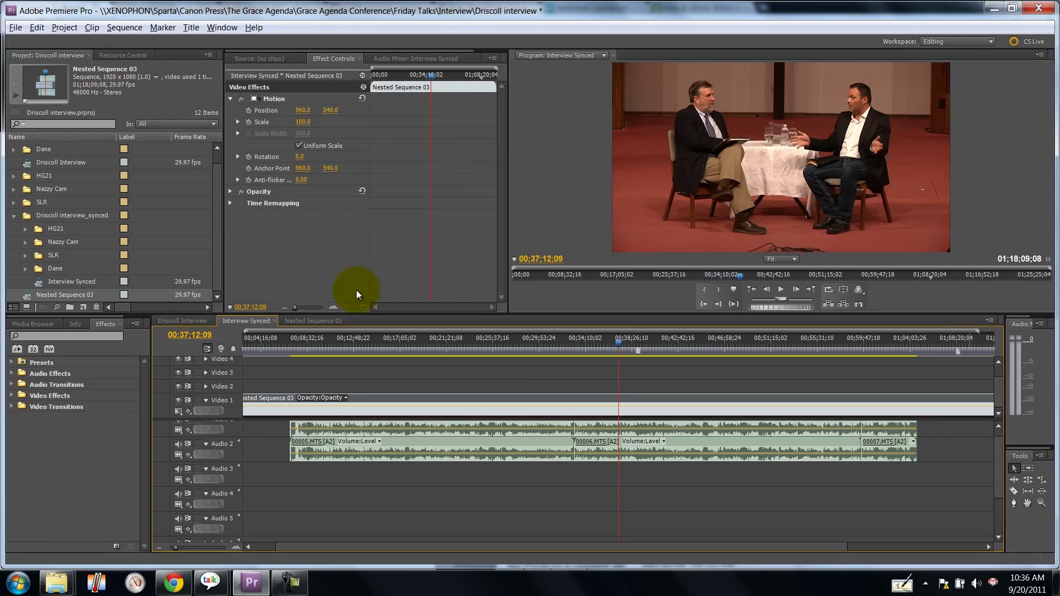
click(300, 322)
click(267, 323)
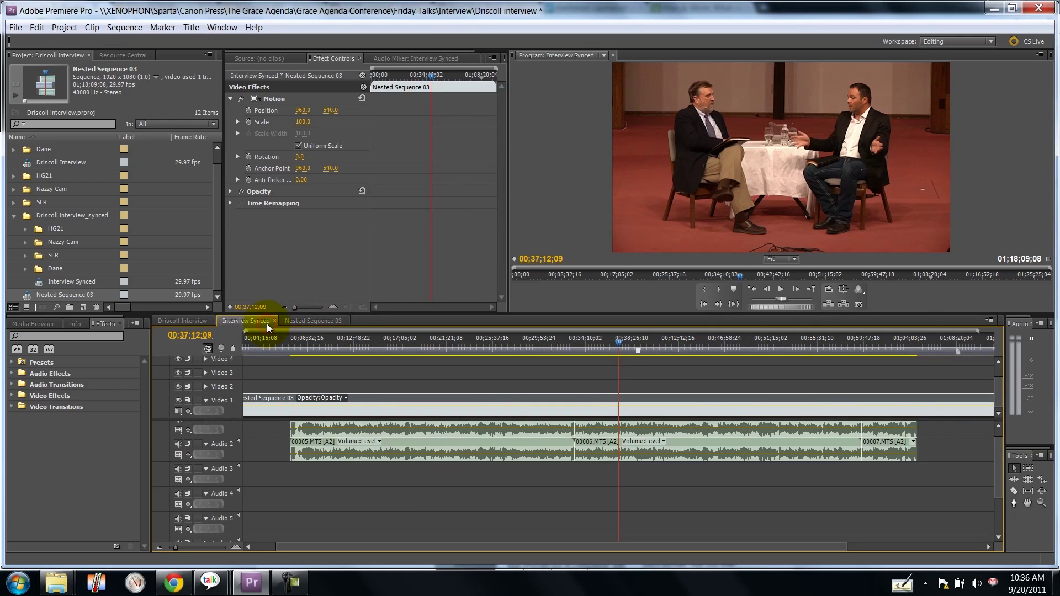
click(508, 345)
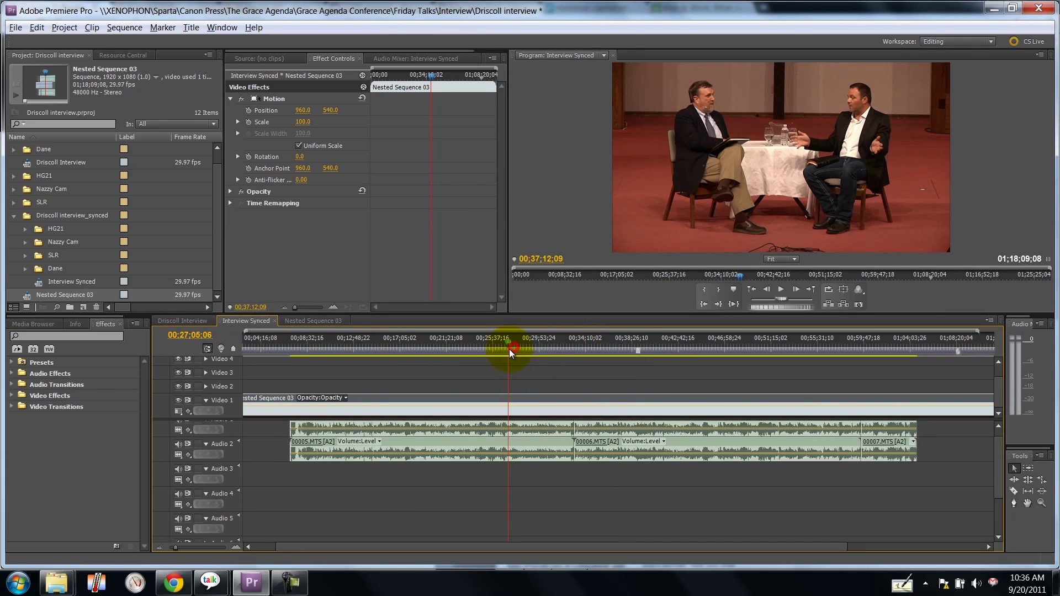
click(1014, 491)
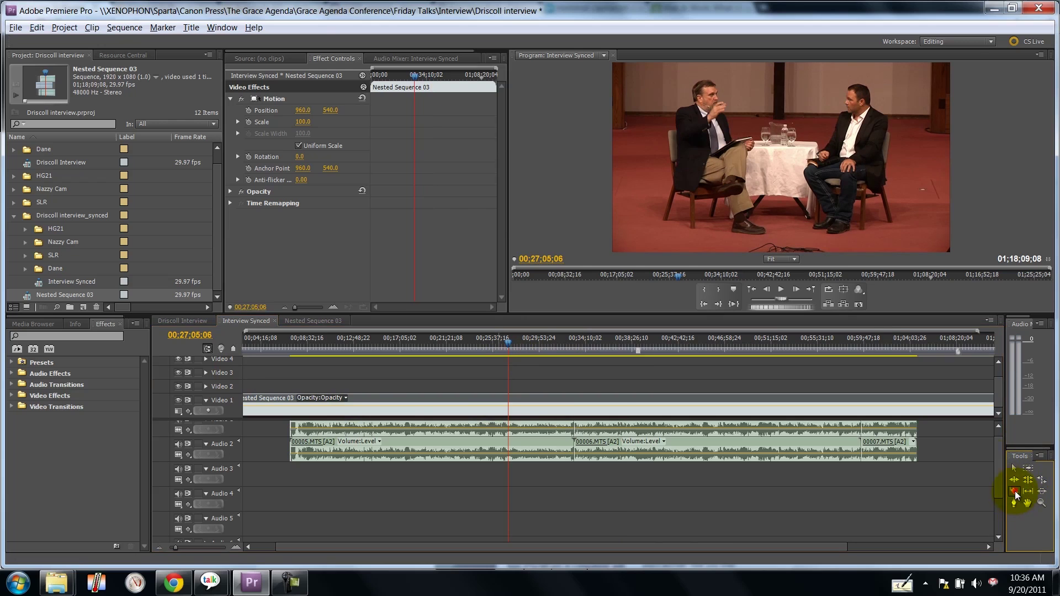
click(220, 28)
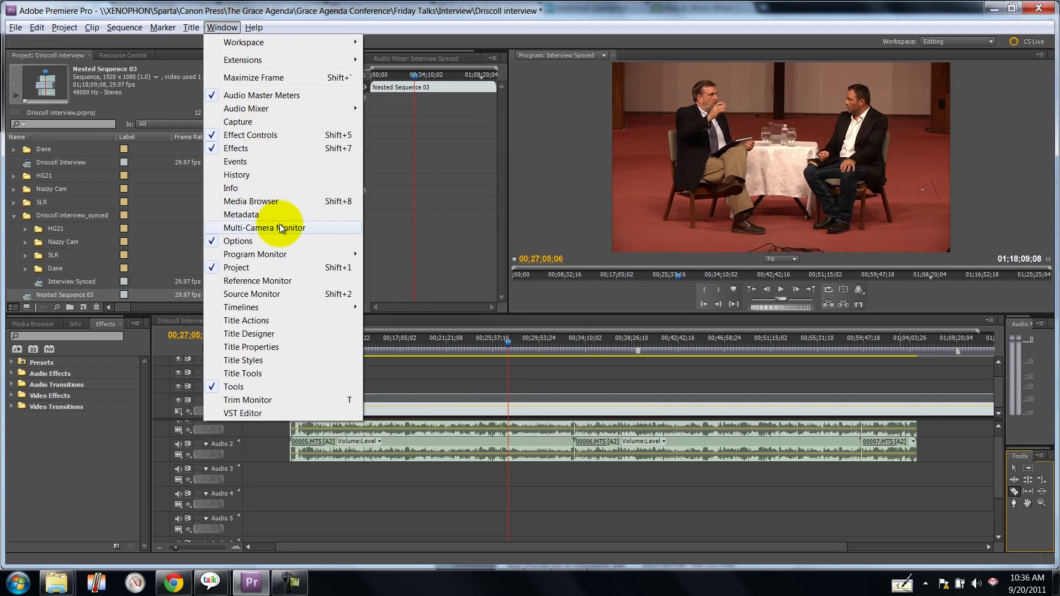
click(506, 403)
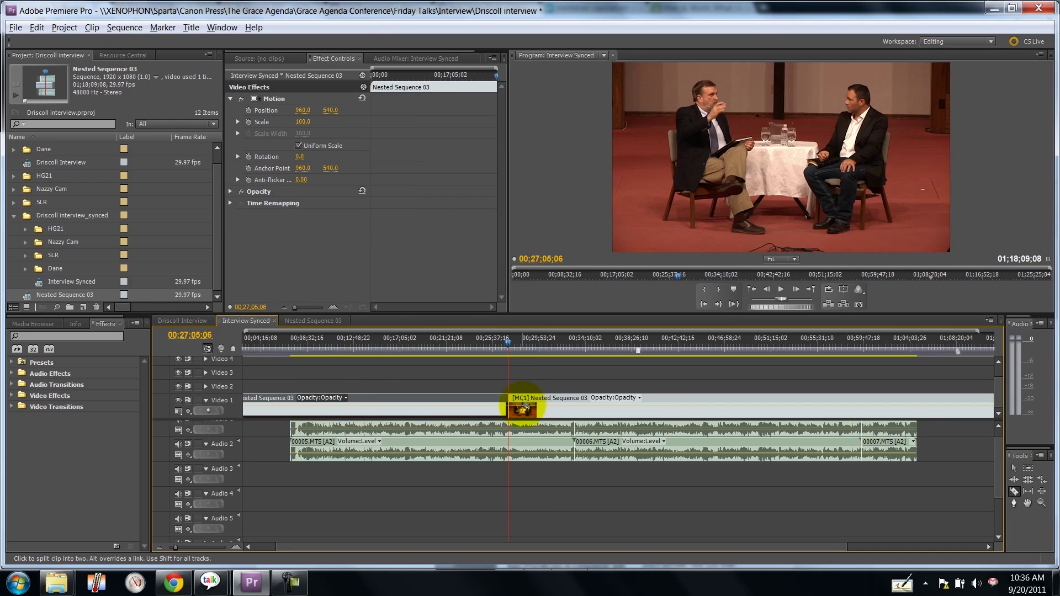
click(522, 405)
click(539, 405)
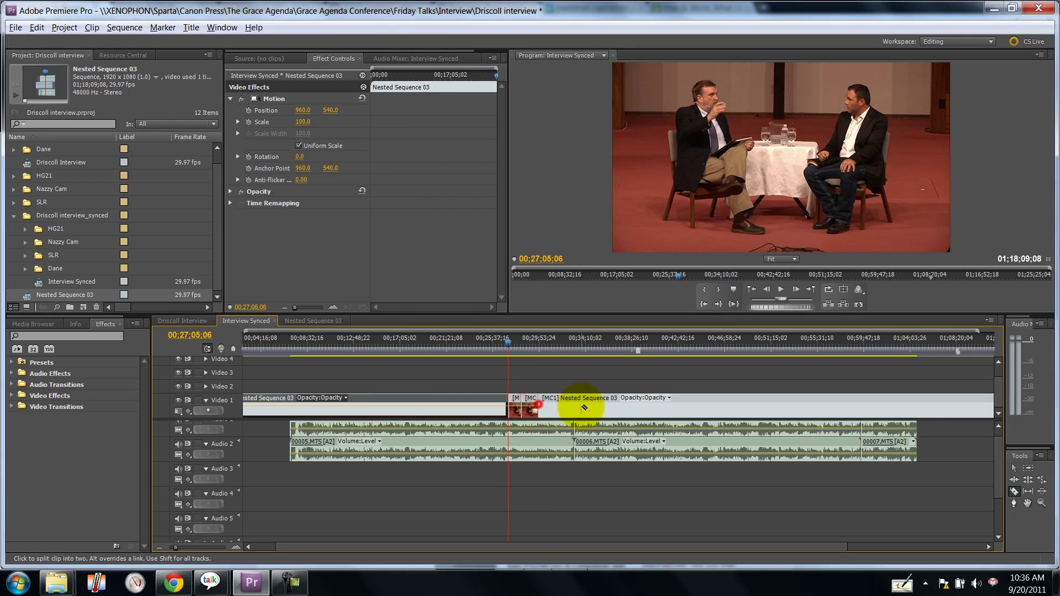
Step: Switch the three new pieces to cameras 2, 3 and 4, then zoom in on the cuts
right_click(519, 408)
mouse_move(568, 205)
click(760, 243)
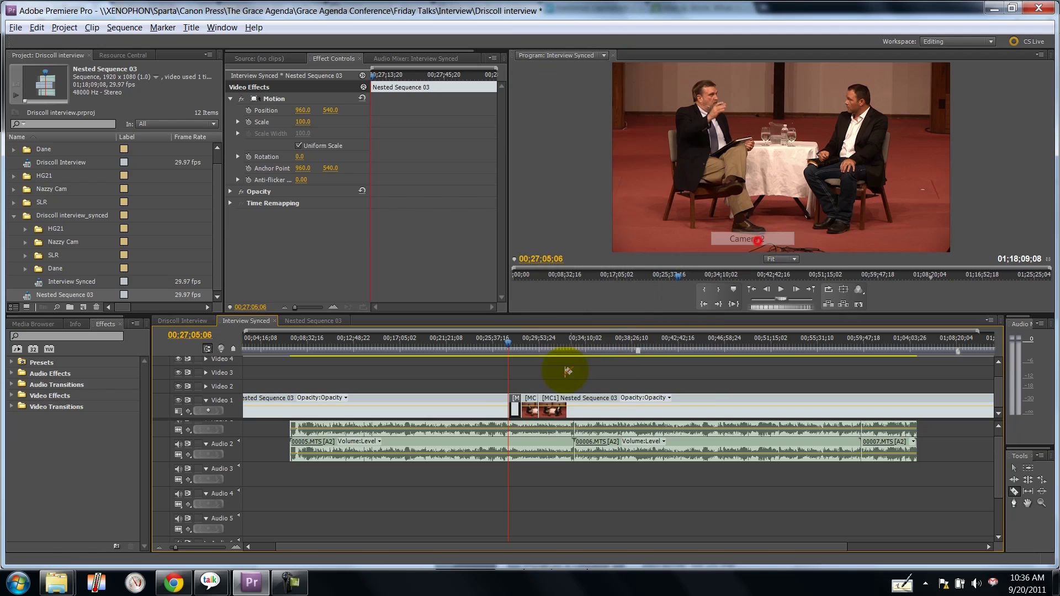
right_click(528, 407)
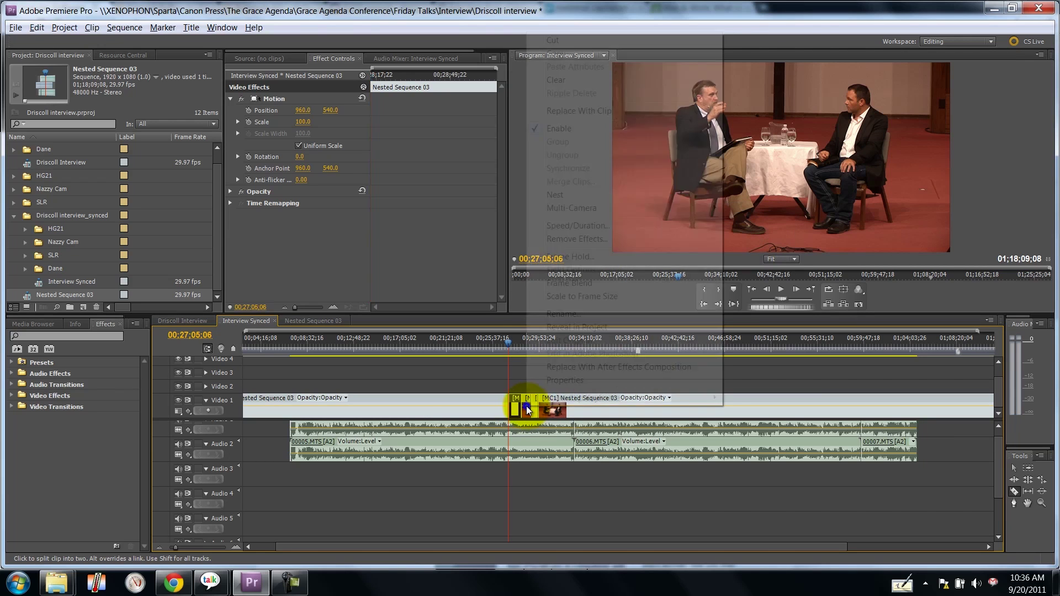
mouse_move(667, 212)
click(773, 253)
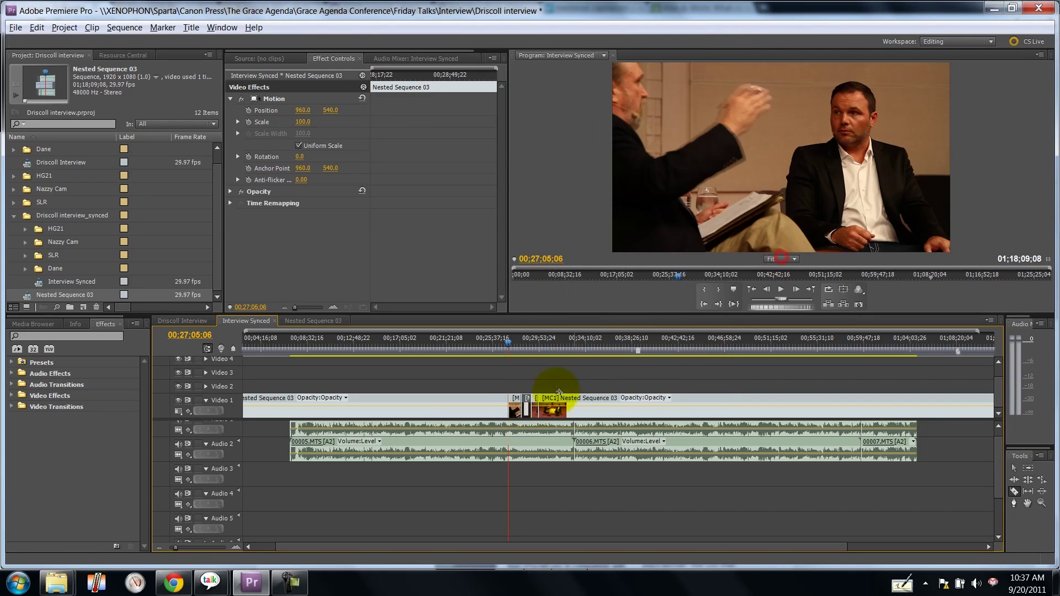
right_click(533, 407)
mouse_move(712, 208)
click(784, 225)
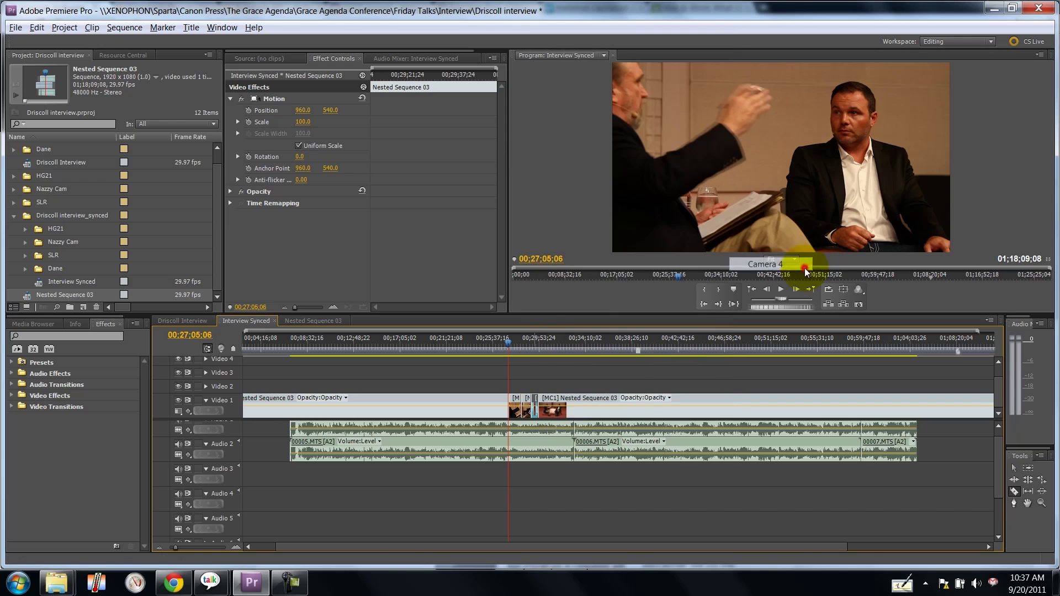
key(equal)
key(equal)
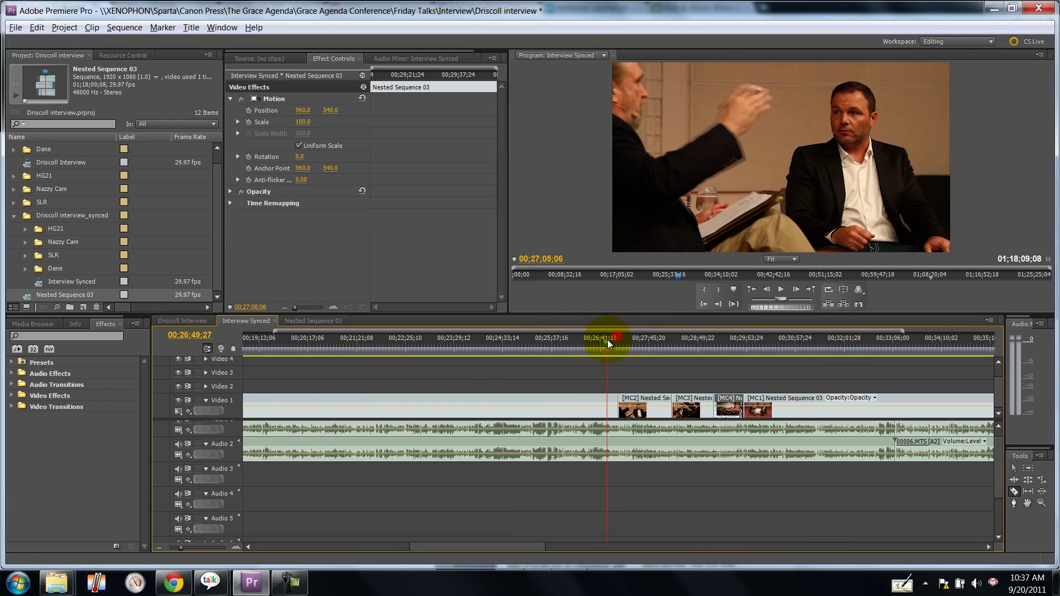
Step: Play back the camera switches from around 00;26;57;27, zooming in to review the pieces
click(607, 339)
key(space)
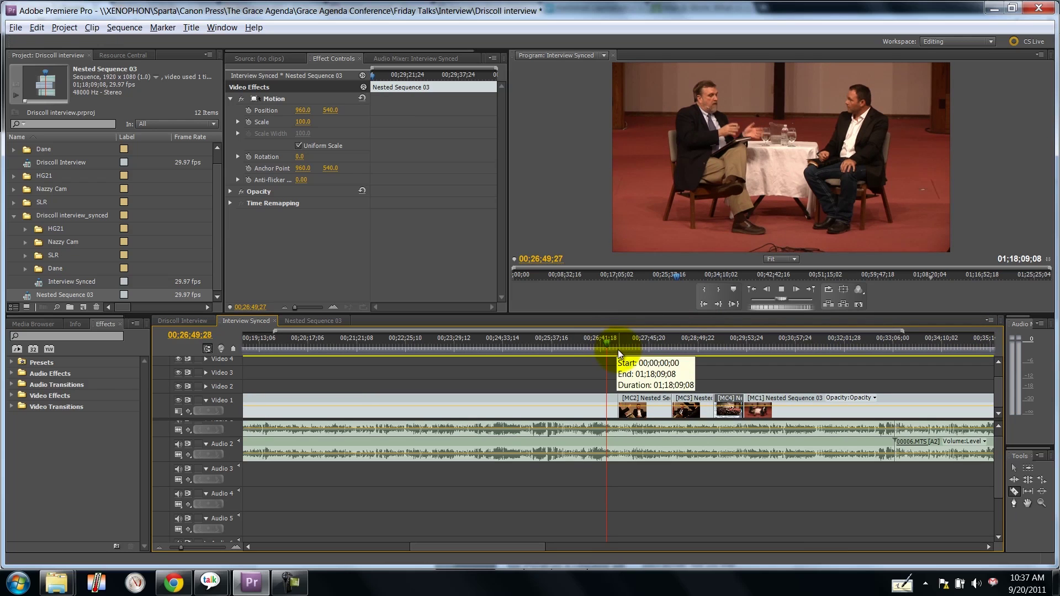
click(611, 340)
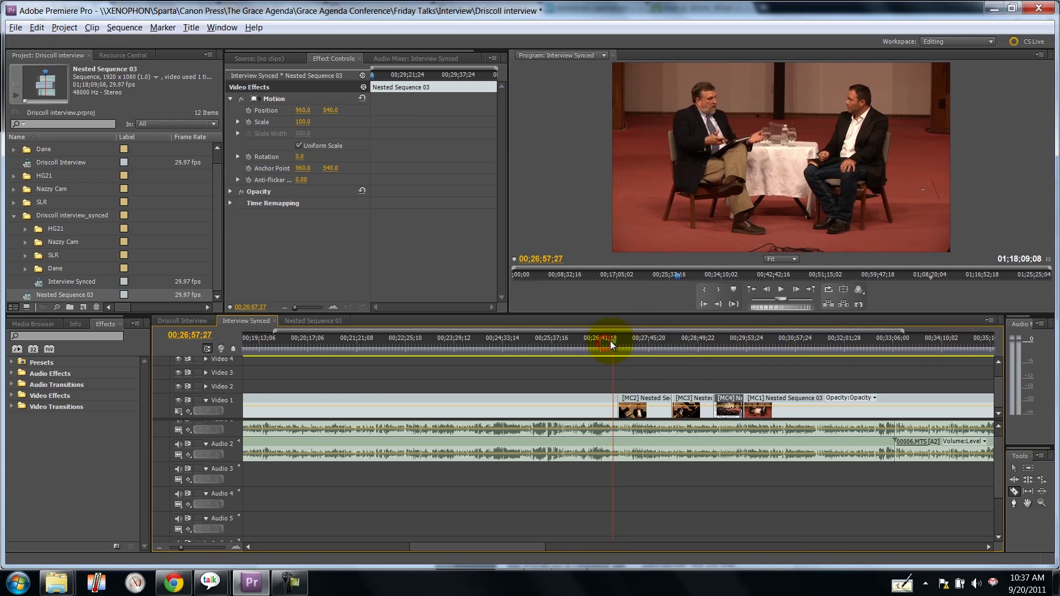
key(space)
key(equal)
key(equal)
key(equal)
key(space)
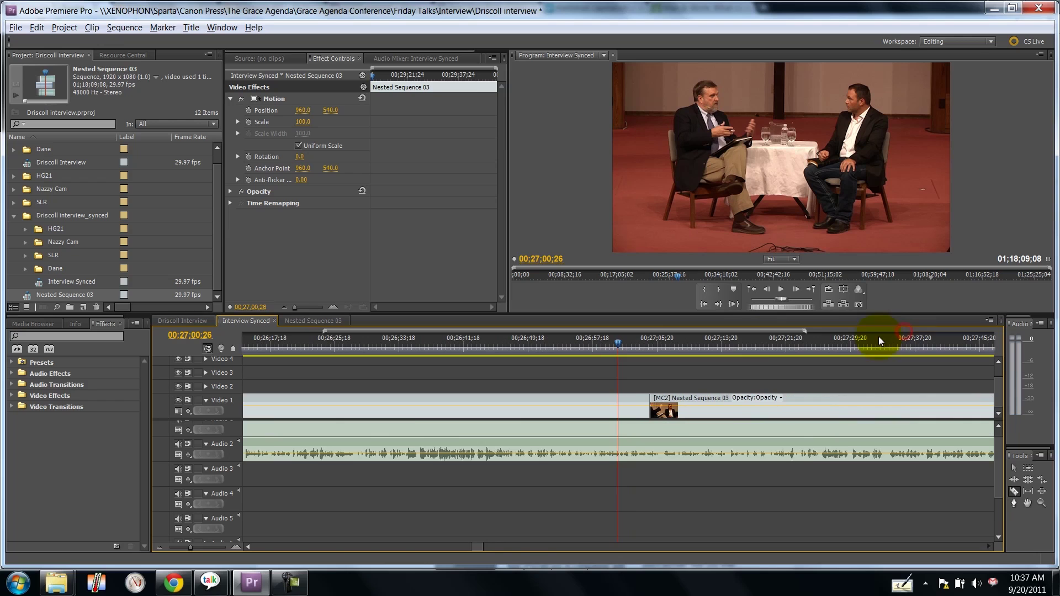
click(641, 339)
click(646, 339)
key(space)
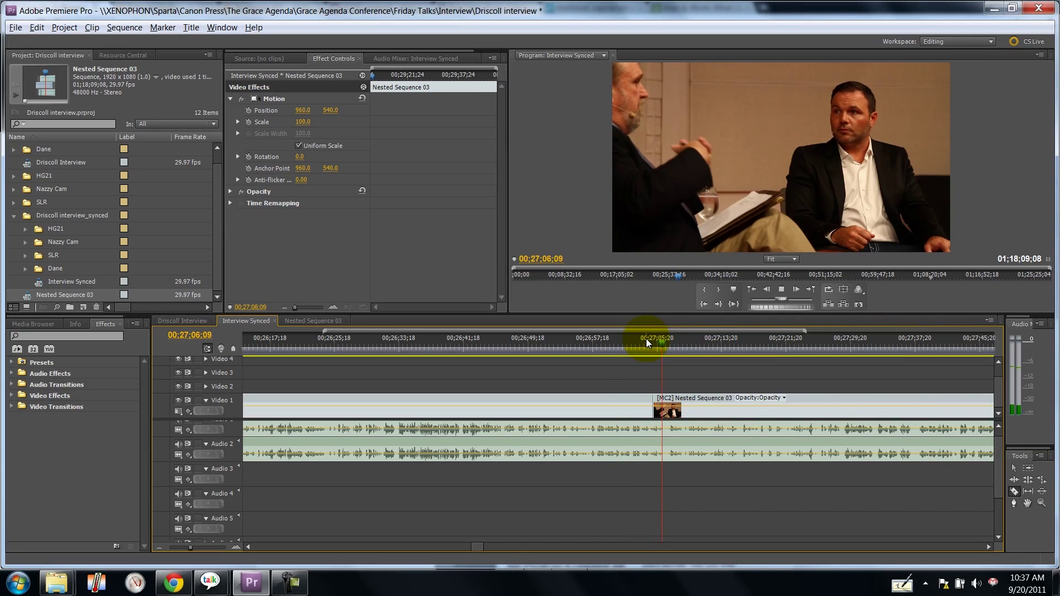
key(space)
drag(801, 332, 936, 330)
Step: Undo the camera switches and remaining cut, then zoom out to the whole sequence
key(ctrl+z)
key(ctrl+z)
key(ctrl+z)
key(ctrl+z)
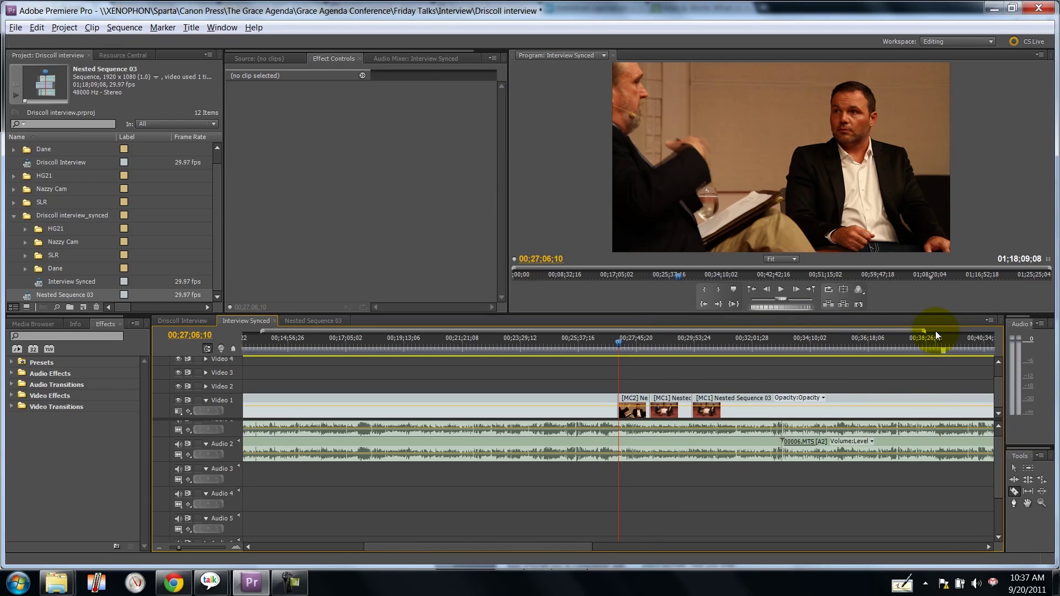
key(ctrl+z)
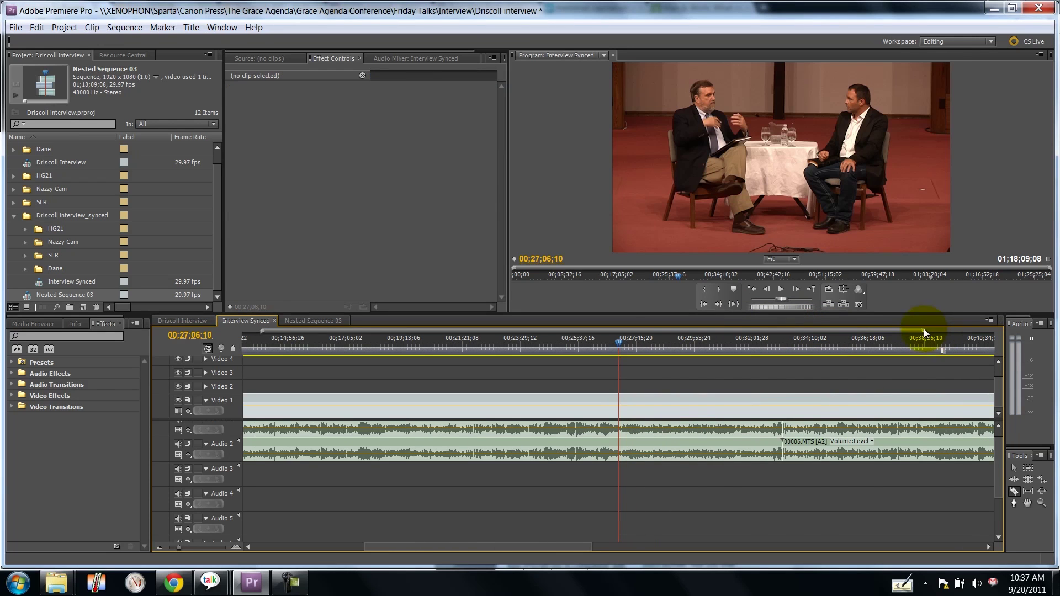
drag(923, 333, 942, 326)
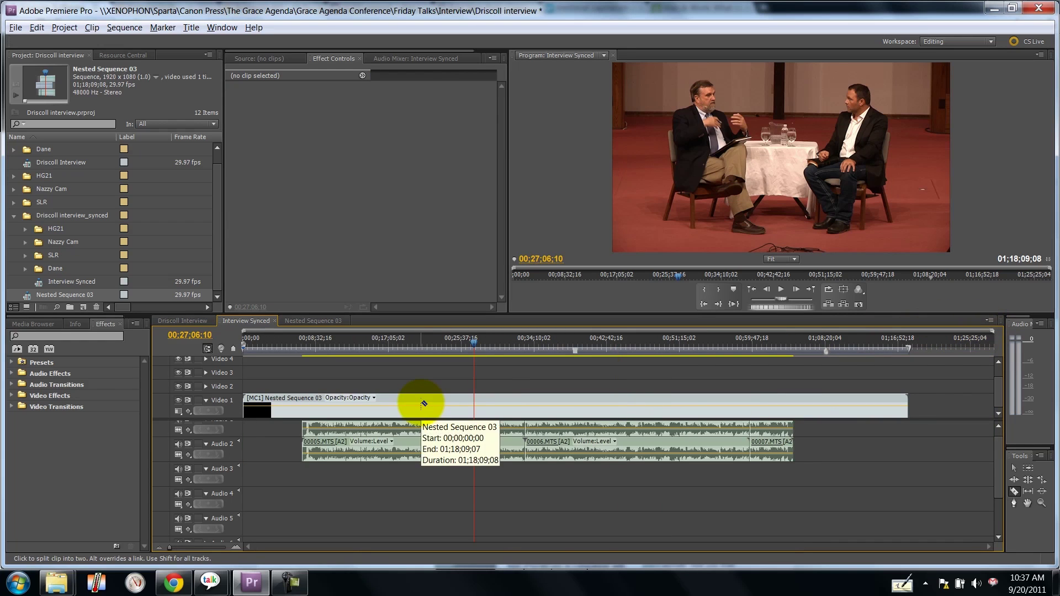
click(459, 341)
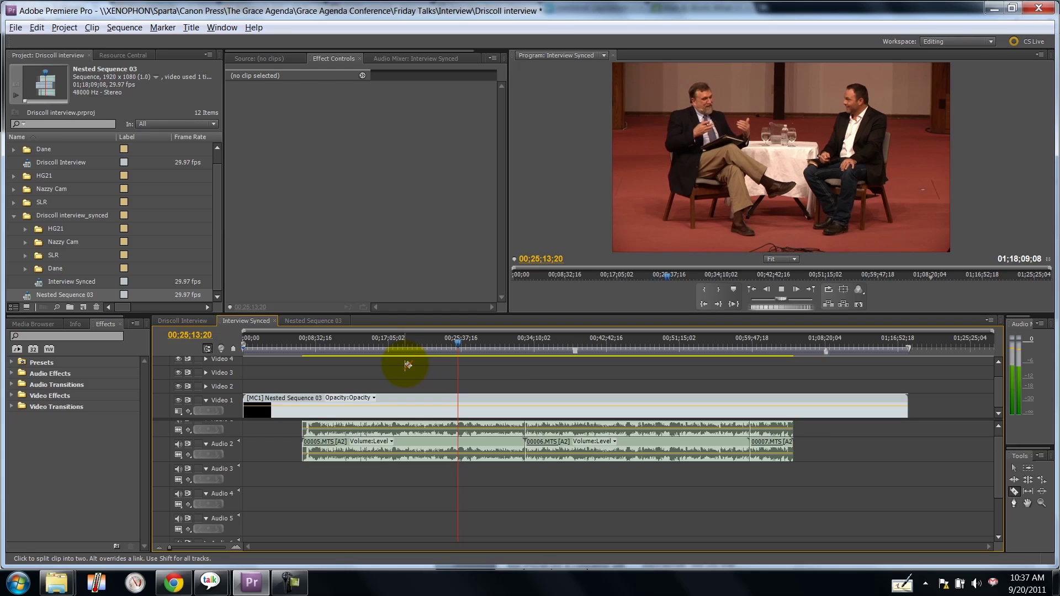
key(space)
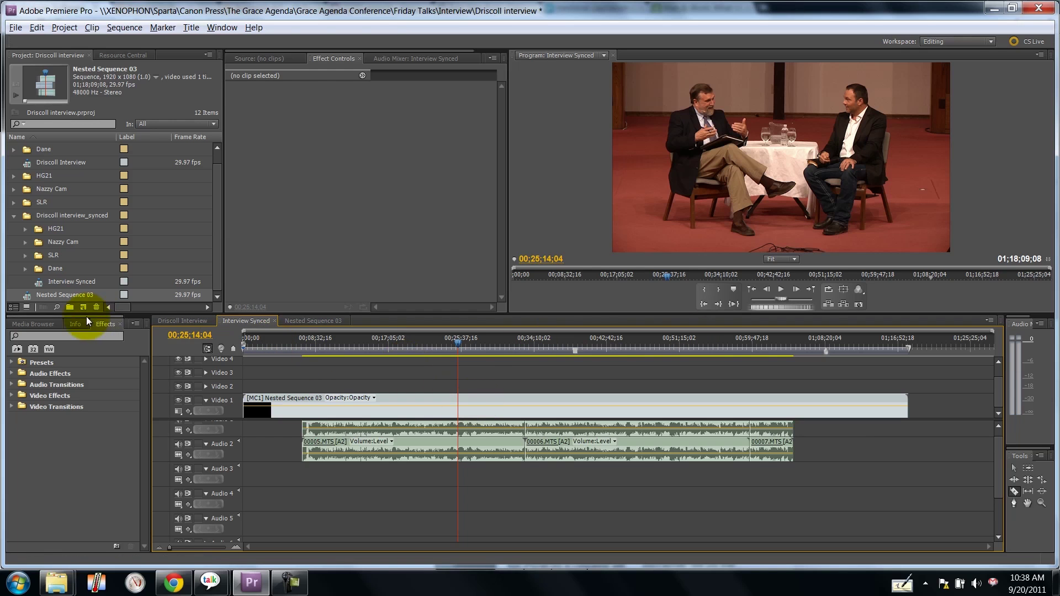
click(306, 323)
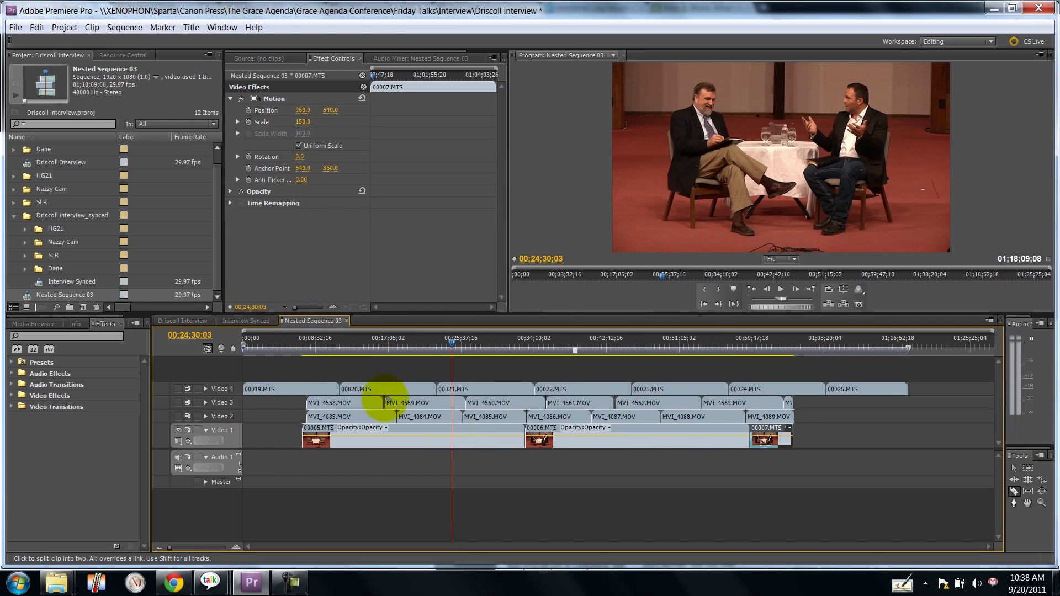
click(246, 321)
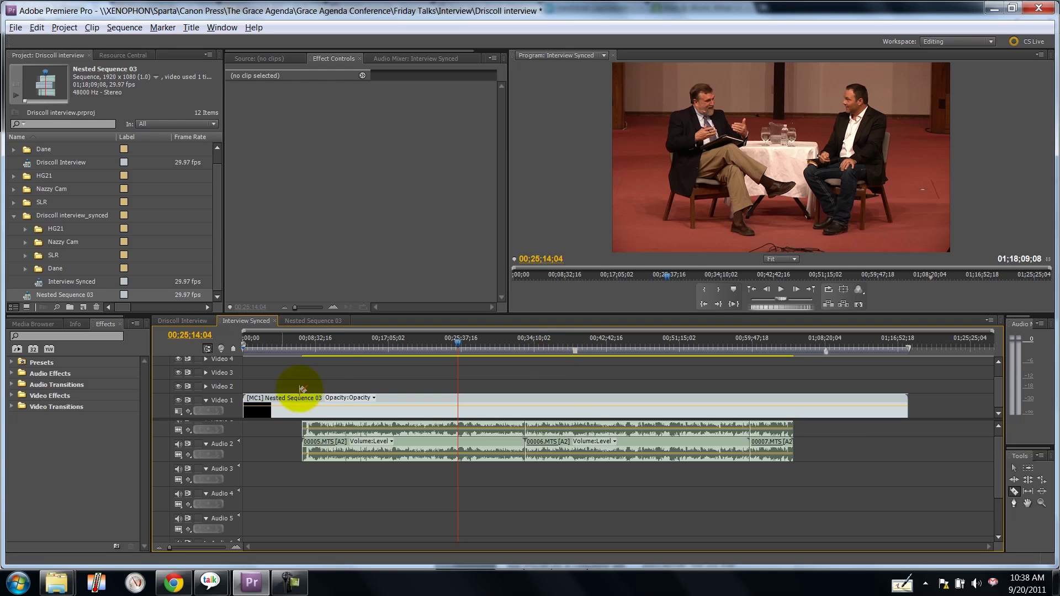
Step: Zoom in and scrub back from about 00;09;48 to 00;07;37;25, where the guest reaches his chair
click(328, 344)
key(equal)
key(equal)
key(equal)
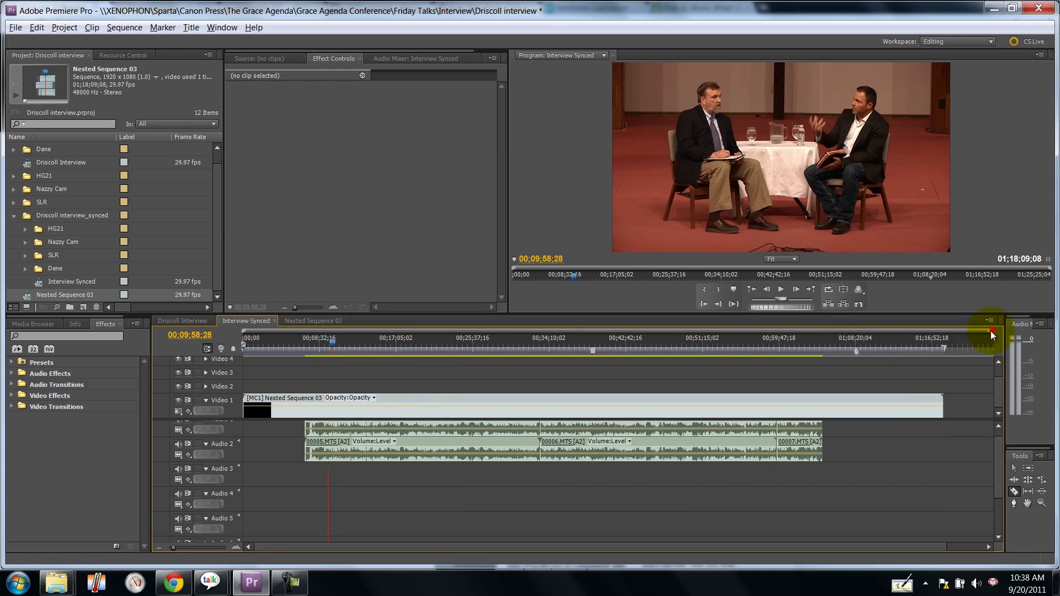
drag(617, 343, 608, 343)
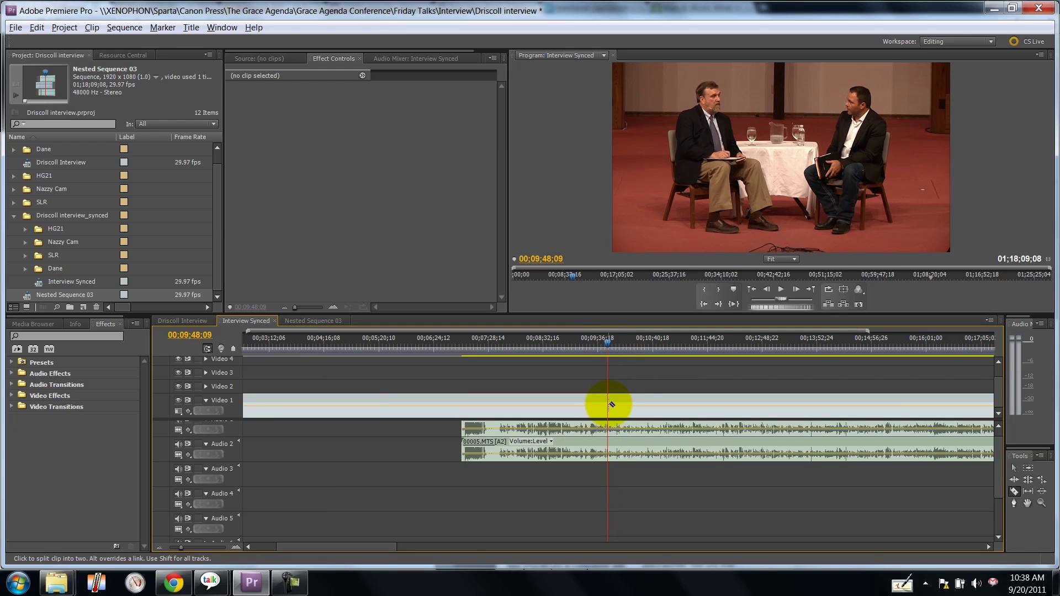
mouse_move(501, 343)
mouse_down()
mouse_move(466, 338)
mouse_move(530, 334)
mouse_move(496, 340)
mouse_up()
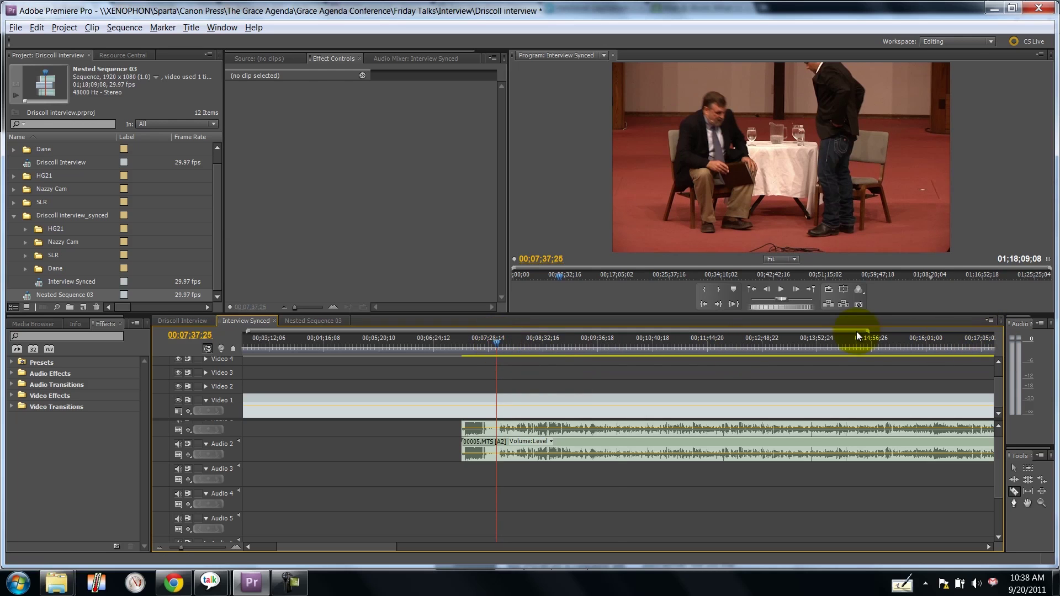
drag(866, 331, 856, 334)
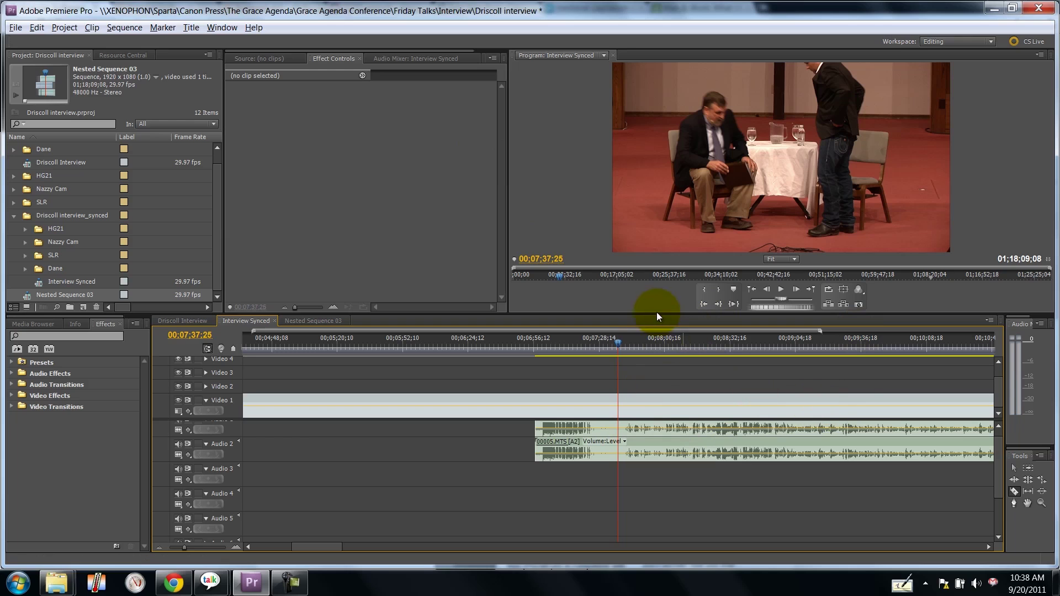
scroll(622, 425, down, 1)
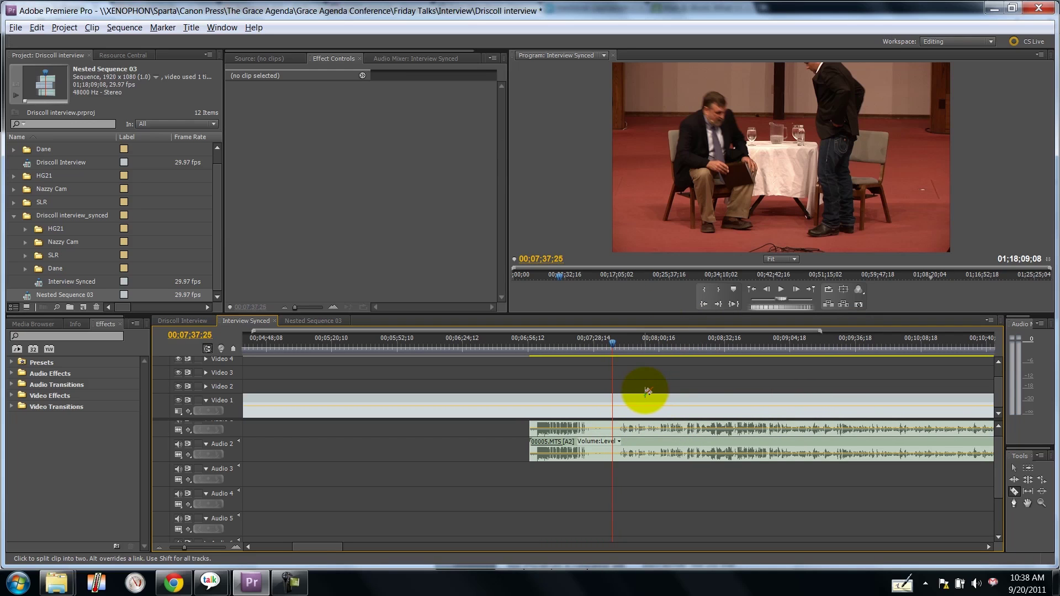
Step: Cut Video 1 at 00;07;37;25, review it, then zoom in and place the playhead at 00;07;41;09
click(613, 406)
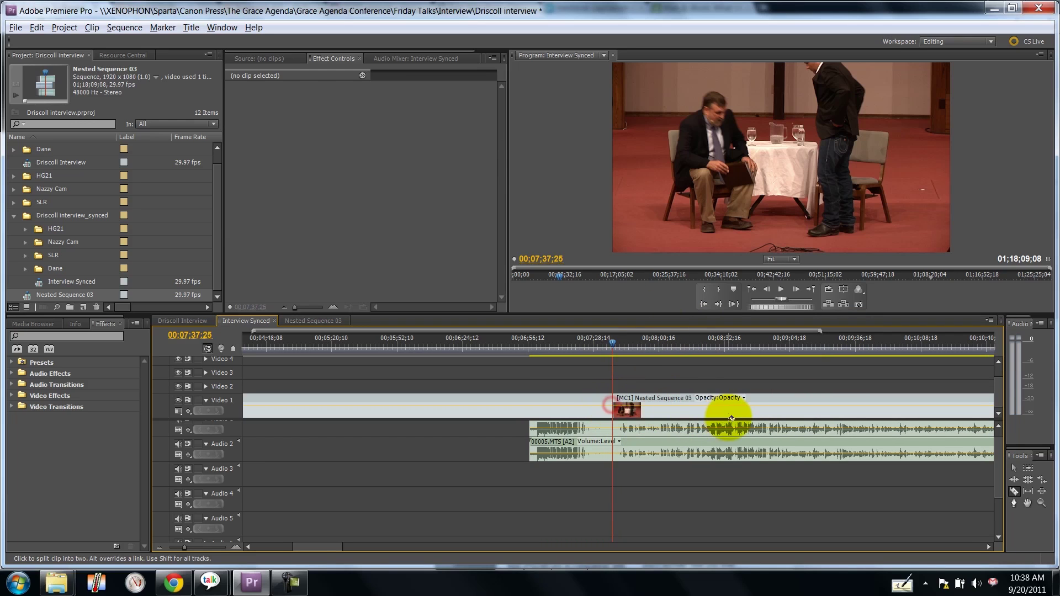
key(space)
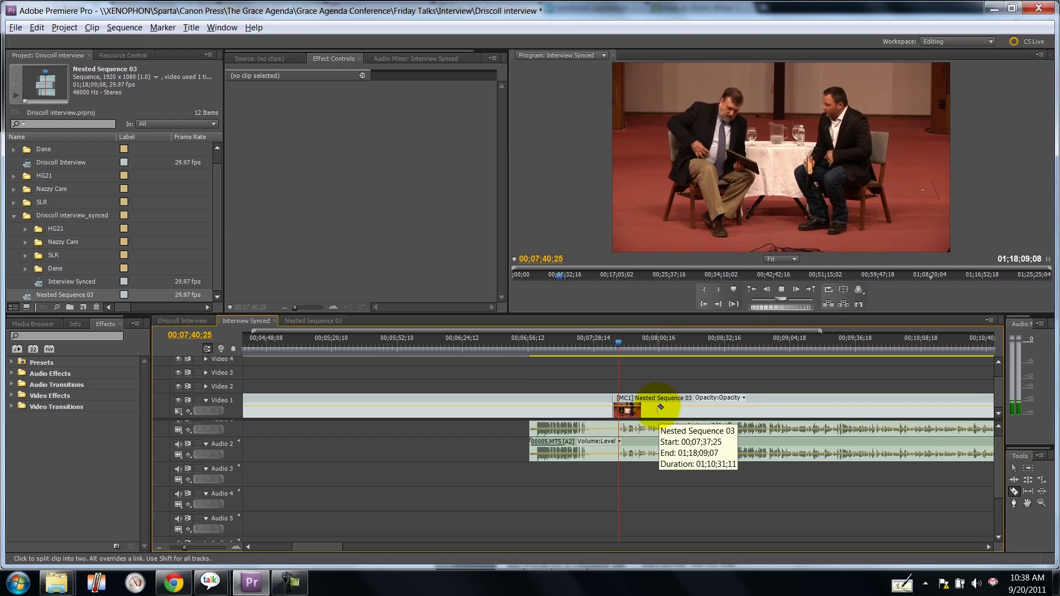
key(space)
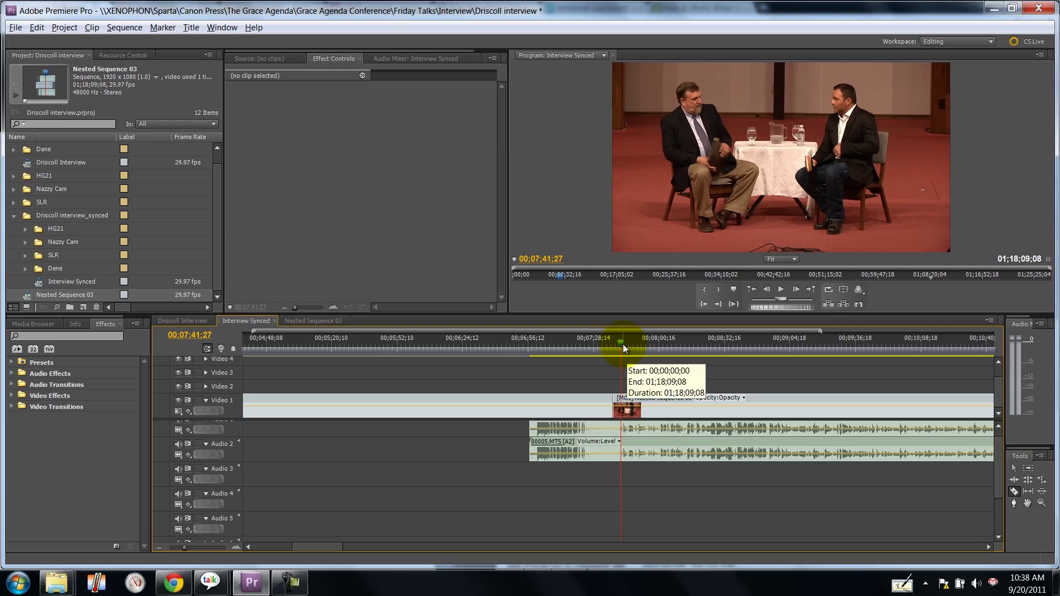
click(623, 343)
drag(820, 330, 793, 334)
click(618, 344)
drag(618, 345, 608, 344)
Step: Razor-cut the clip at 00;07;41;09 and switch the new piece to camera 2
key(c)
click(610, 407)
right_click(641, 406)
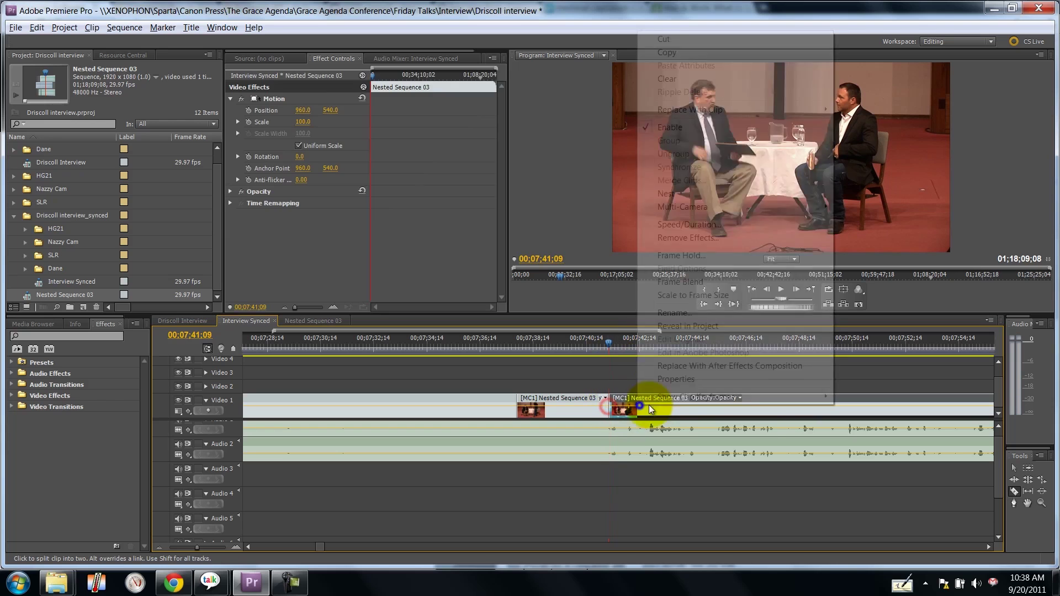
click(704, 203)
click(878, 238)
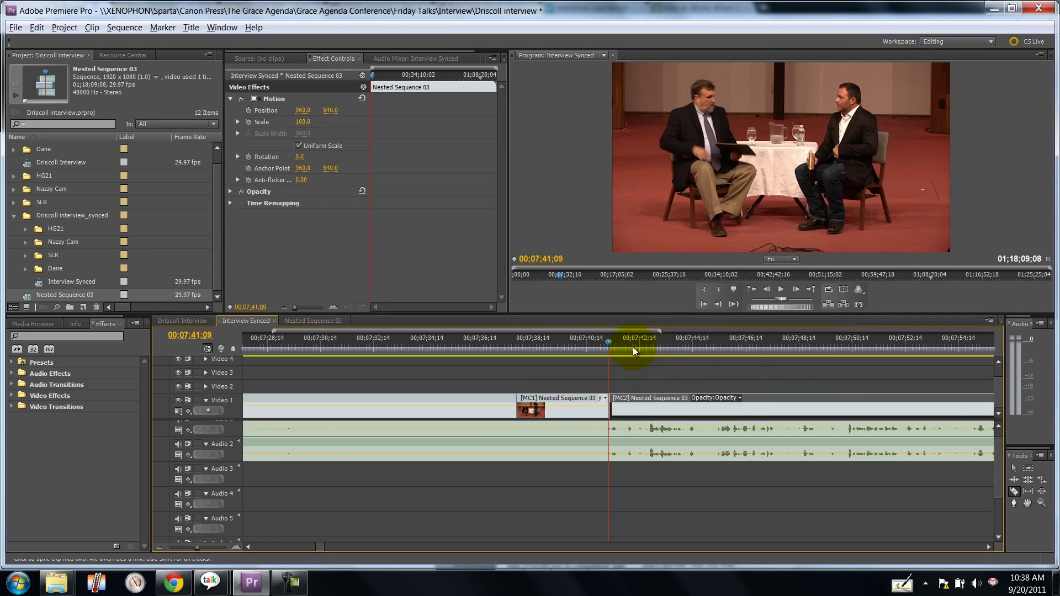
Step: Switch the clip after the cut to camera 3 and play back to 00;07;42;26 to review
click(614, 344)
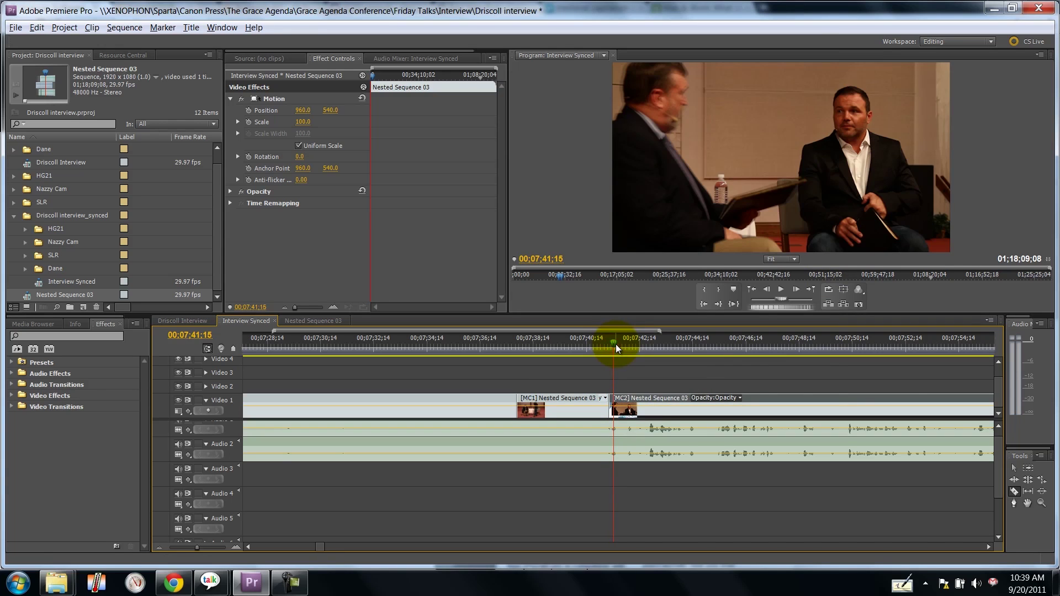
right_click(639, 406)
mouse_move(720, 205)
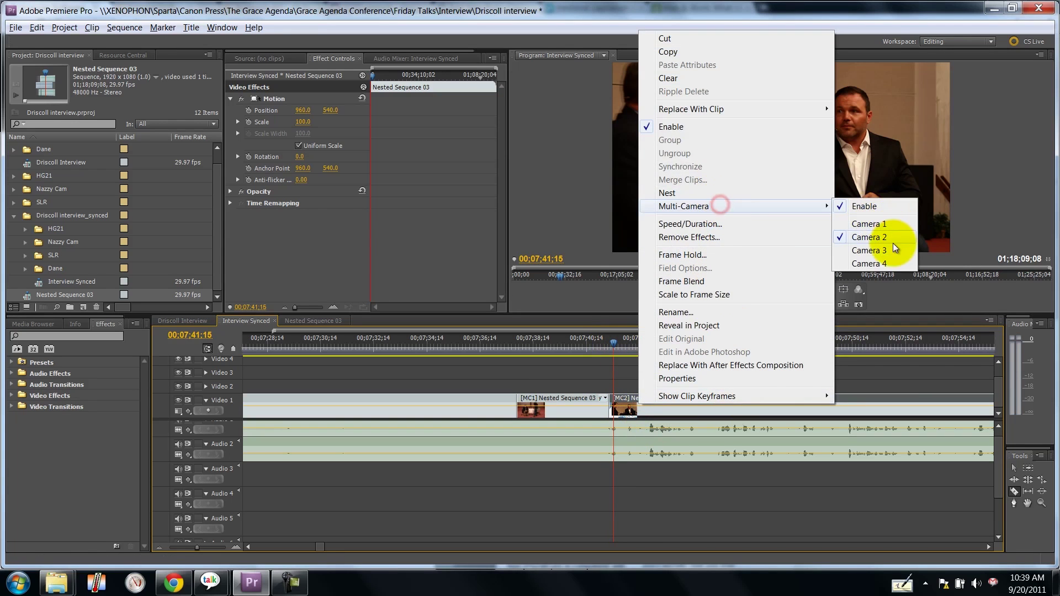
click(893, 247)
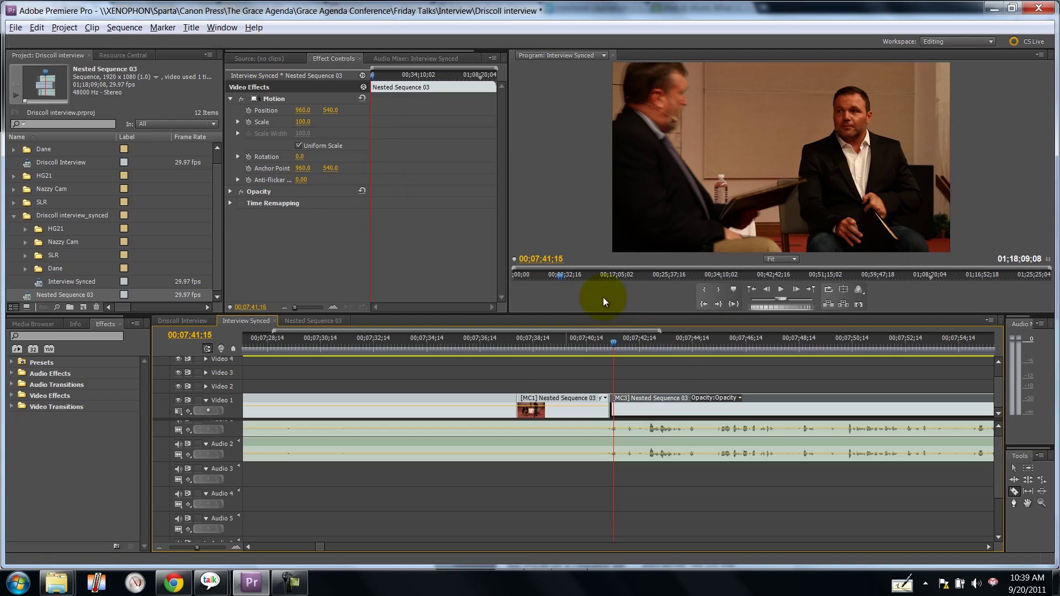
click(607, 347)
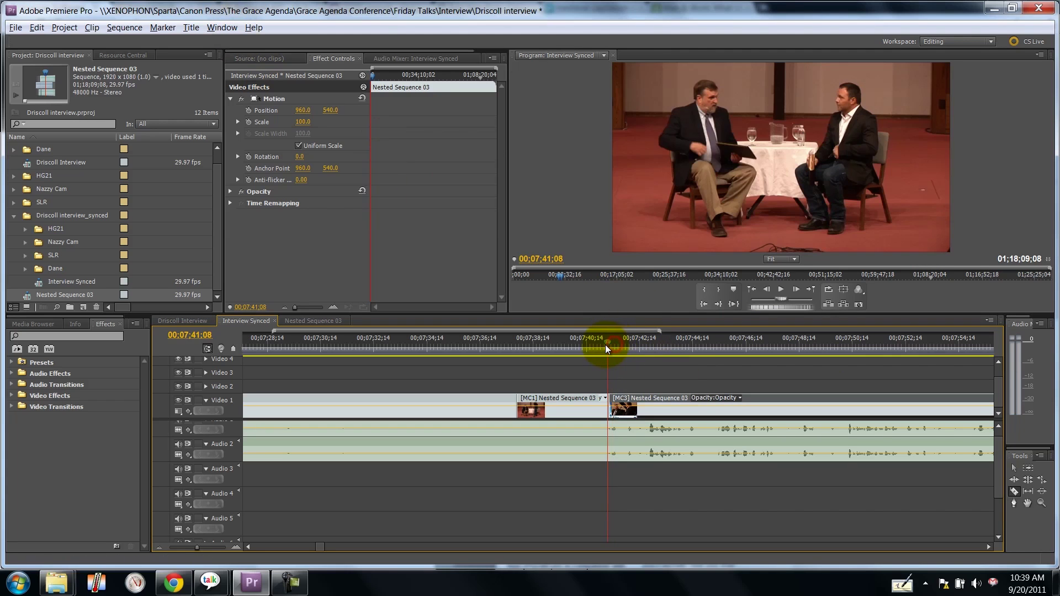
drag(605, 345, 589, 346)
key(space)
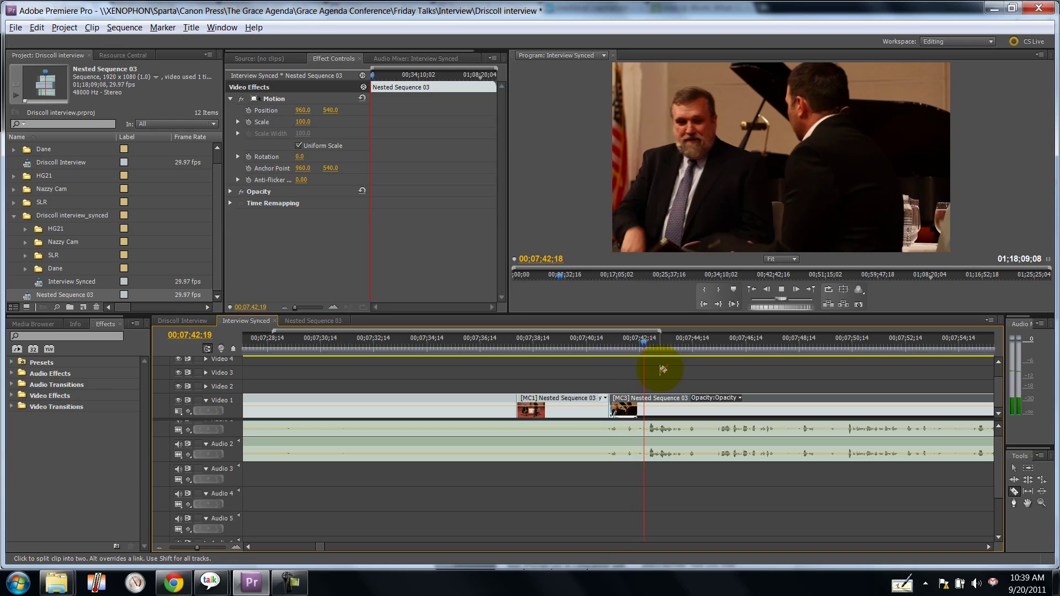
key(space)
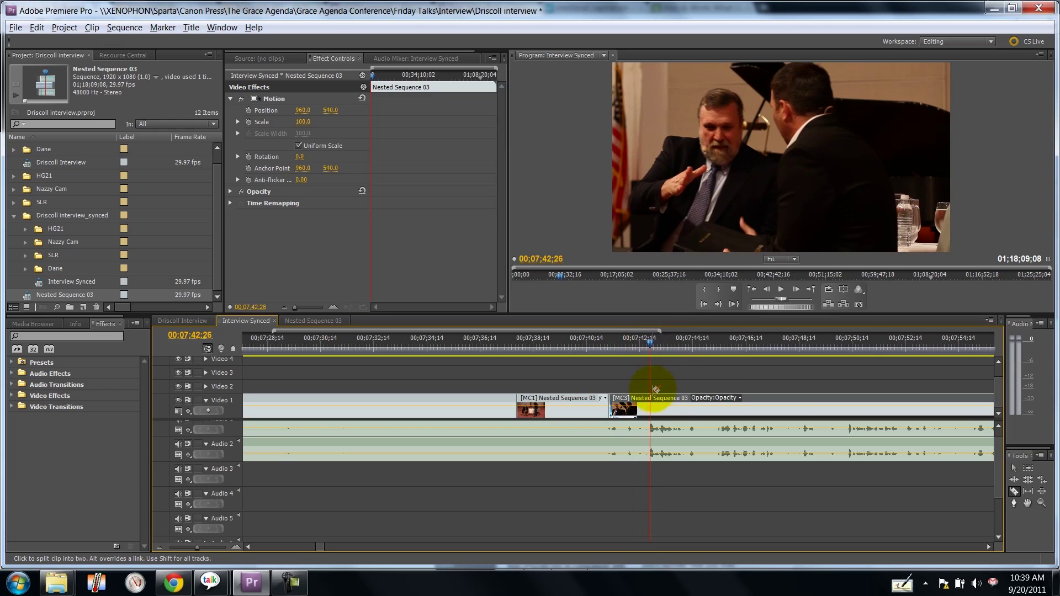
Step: Cut the MC3 clip at 00;07;42;26, set the new piece to camera 2, and review from 00;07;40;14
click(652, 403)
right_click(679, 407)
click(775, 205)
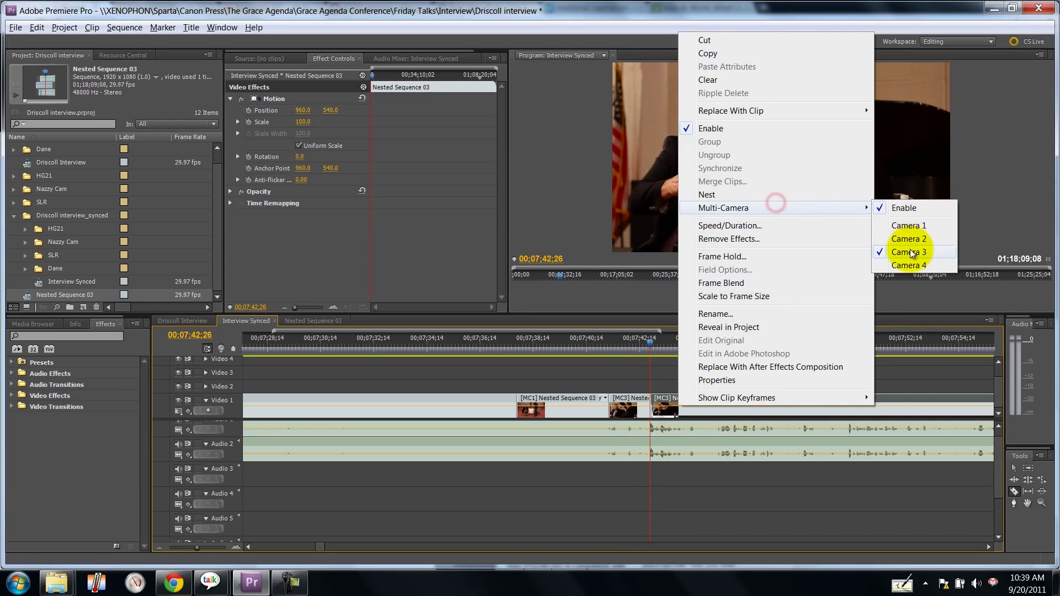
click(932, 238)
drag(663, 337, 587, 344)
key(space)
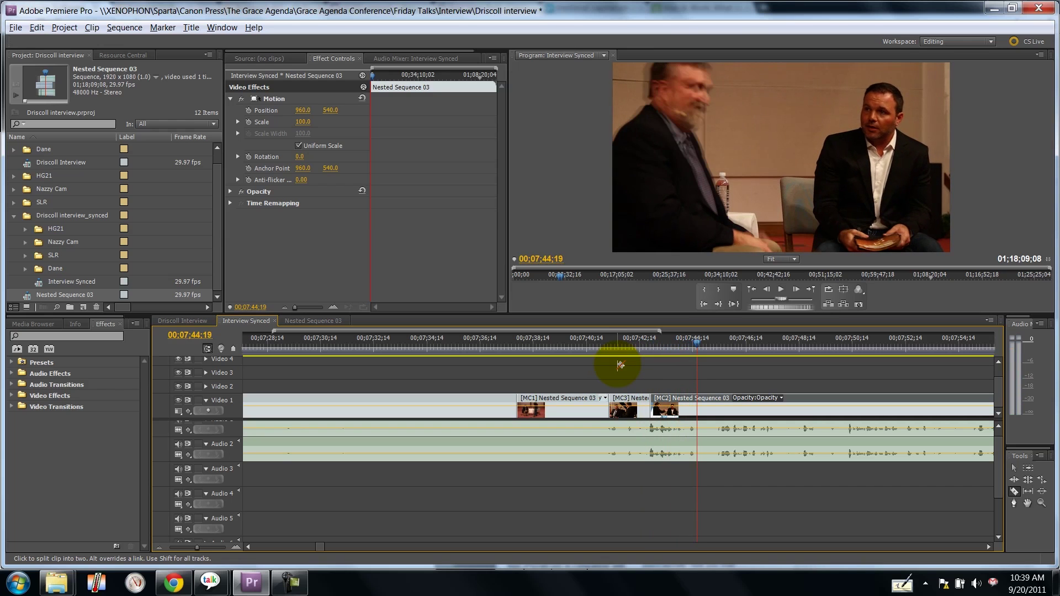
Step: Cut at 00;07;45;10, switch the new piece to camera 4, and play it back
click(718, 346)
click(716, 407)
right_click(738, 407)
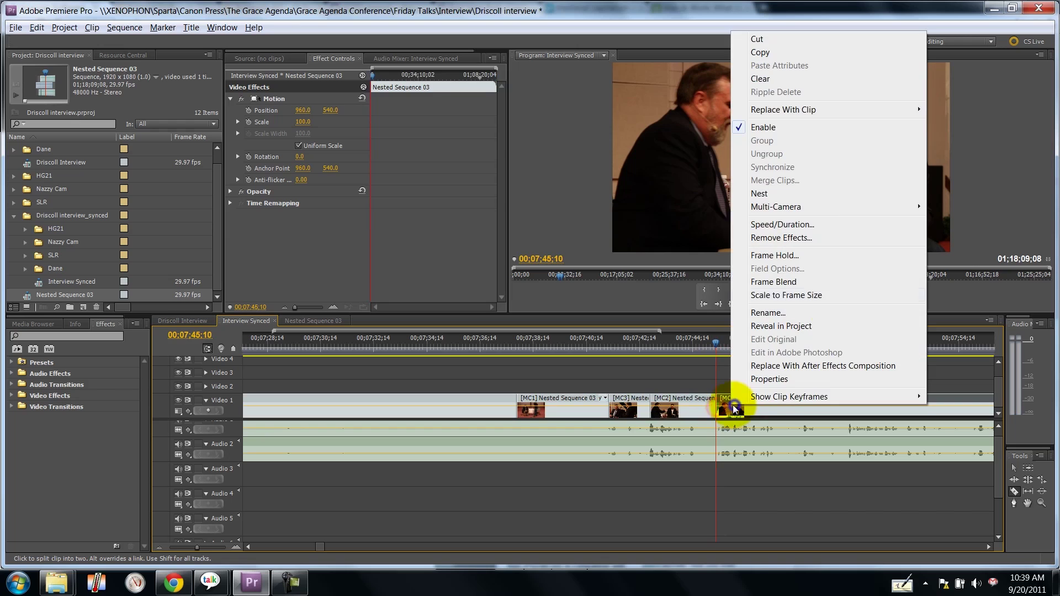
mouse_move(812, 206)
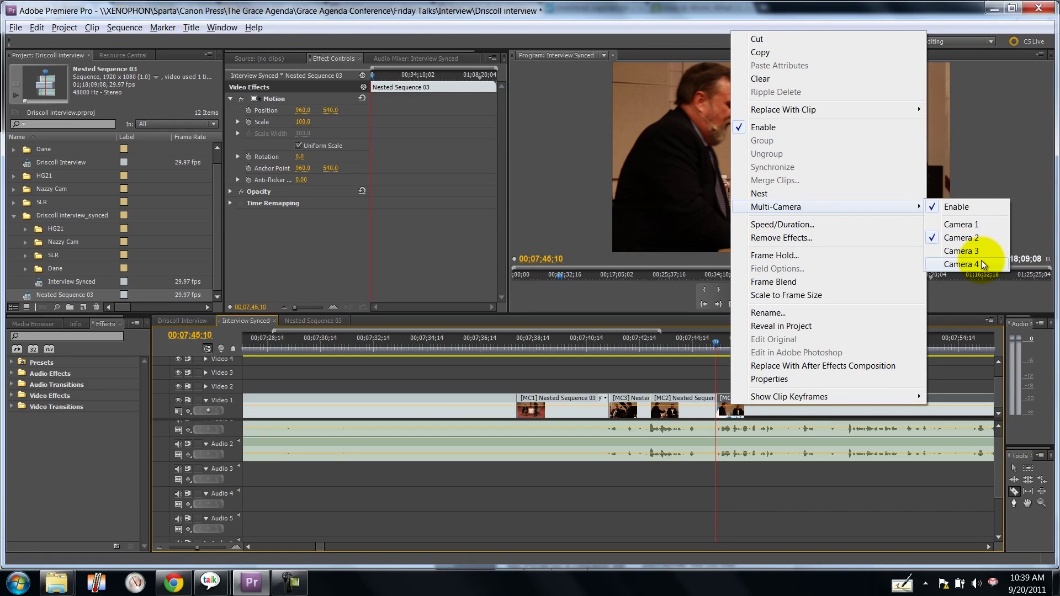
click(963, 264)
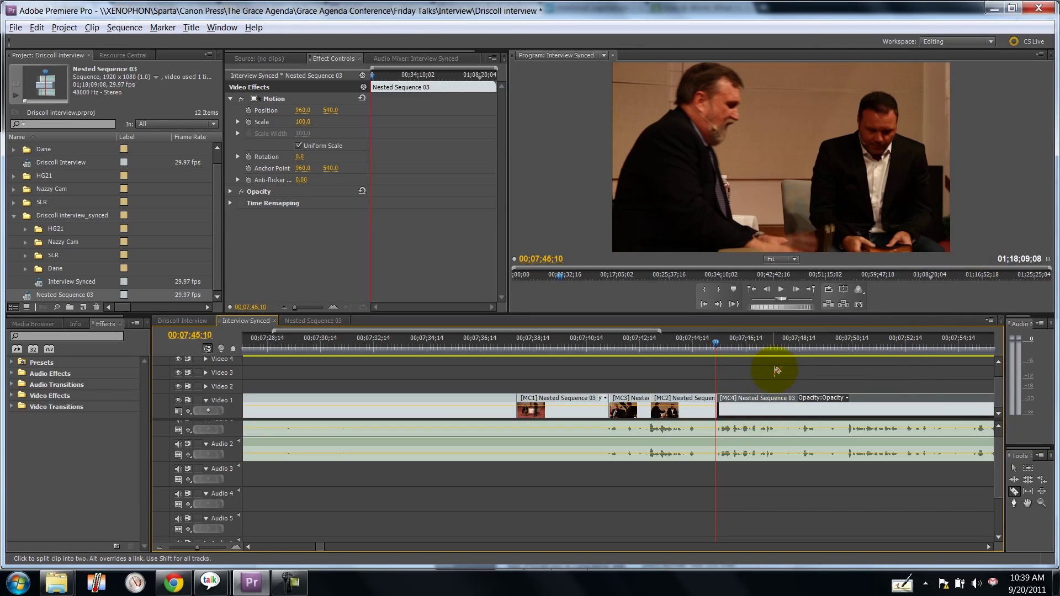
key(space)
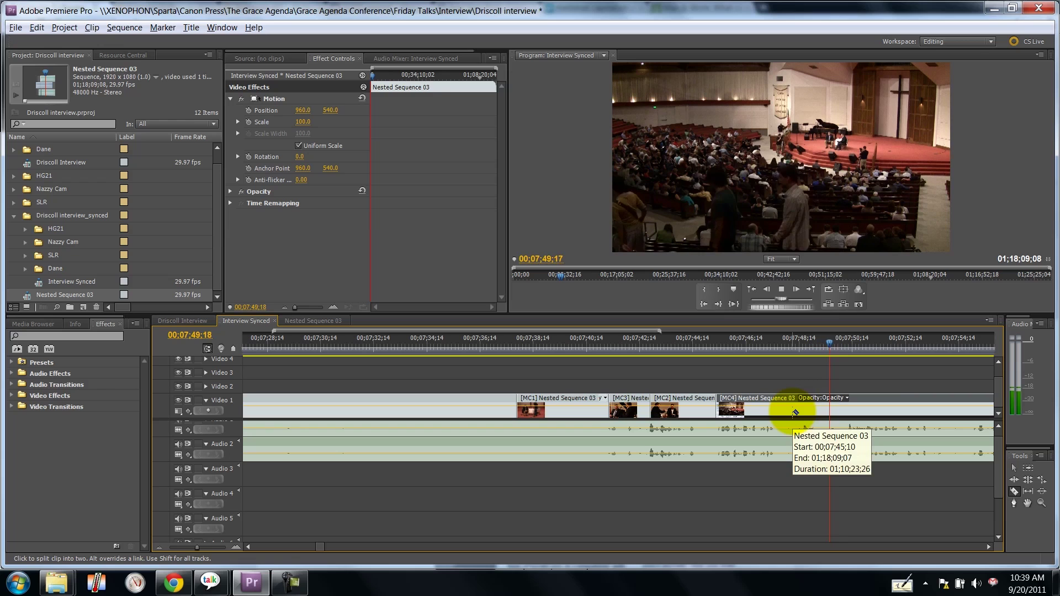
Step: Cut the MC4 clip at 00;07;50;08 and switch the new piece to camera 3
click(847, 343)
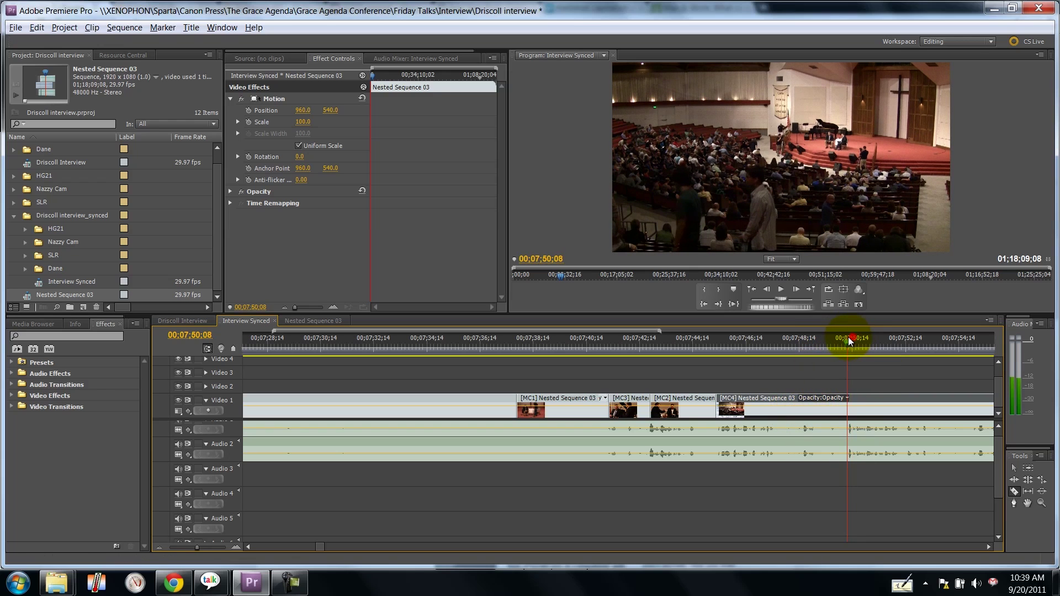
click(849, 408)
right_click(862, 407)
mouse_move(923, 209)
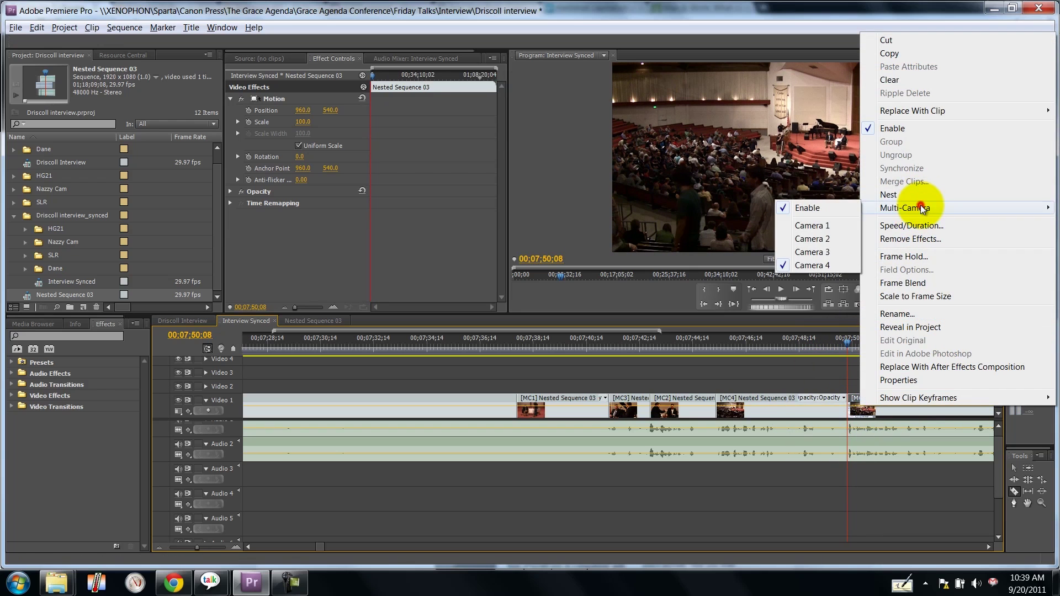
click(833, 238)
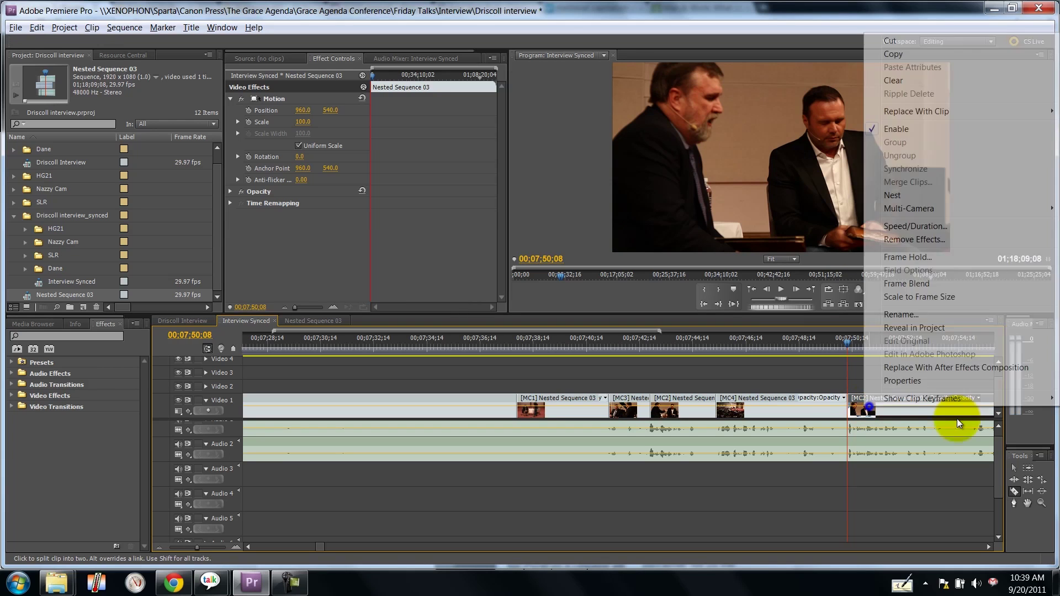
mouse_move(919, 209)
click(873, 253)
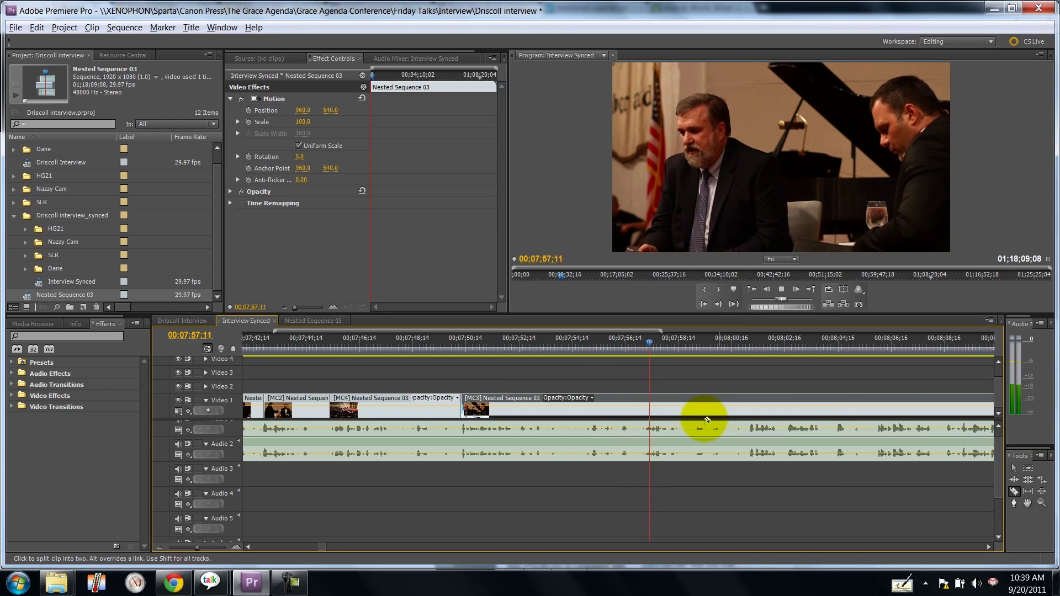
Step: Review playback, pausing at 00;07;58;08 and 00;08;00;11 before resuming
key(space)
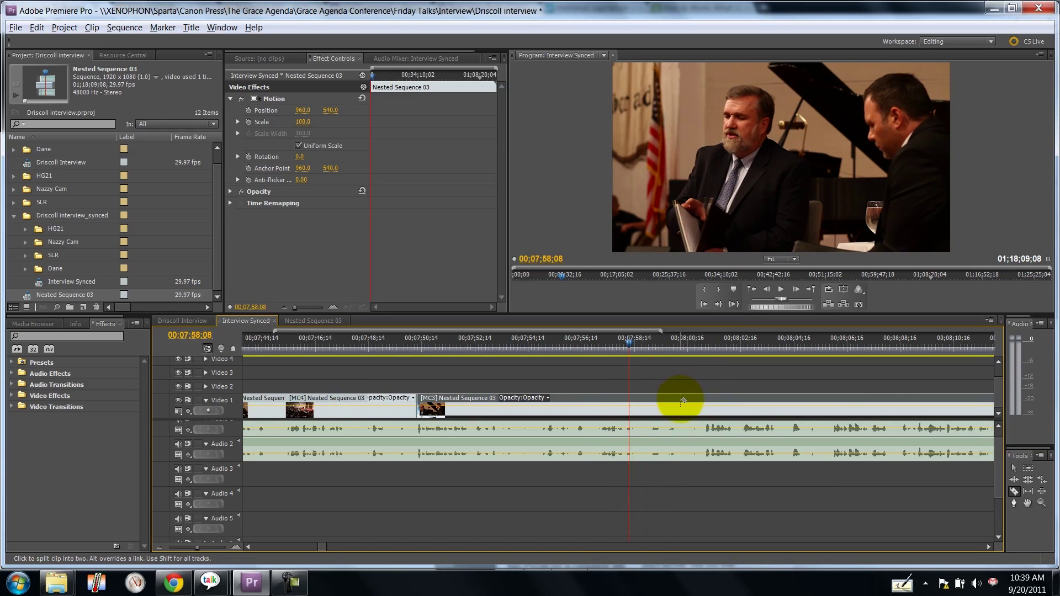
scroll(683, 401, down, 3)
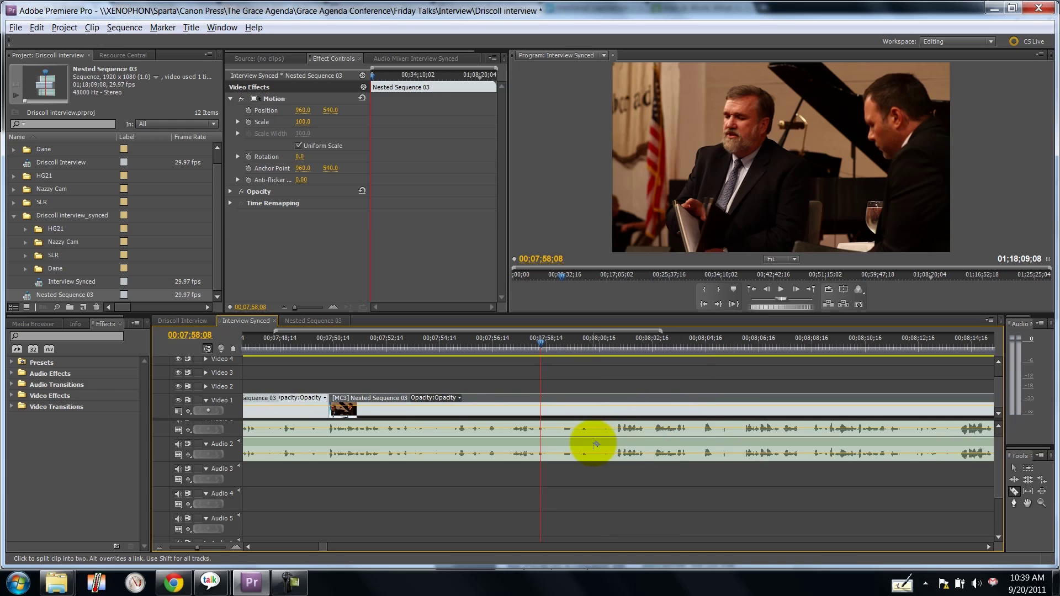
key(space)
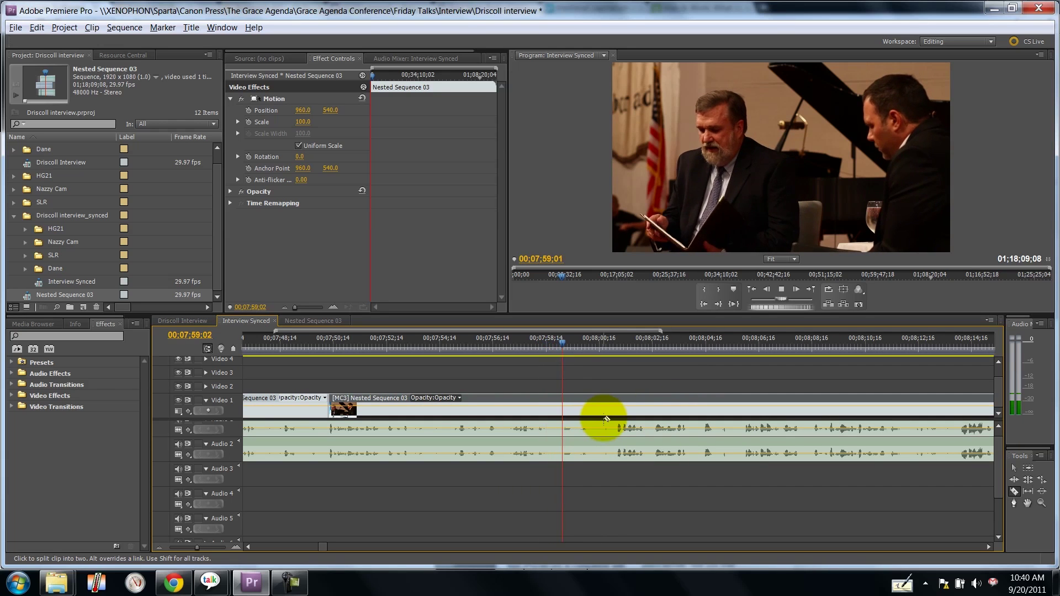
key(space)
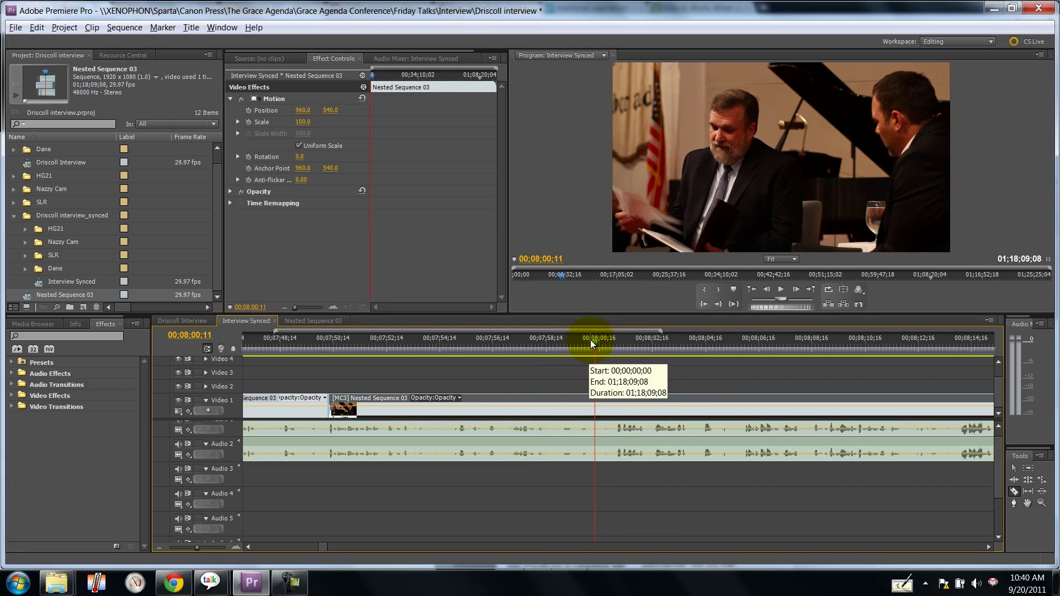
key(space)
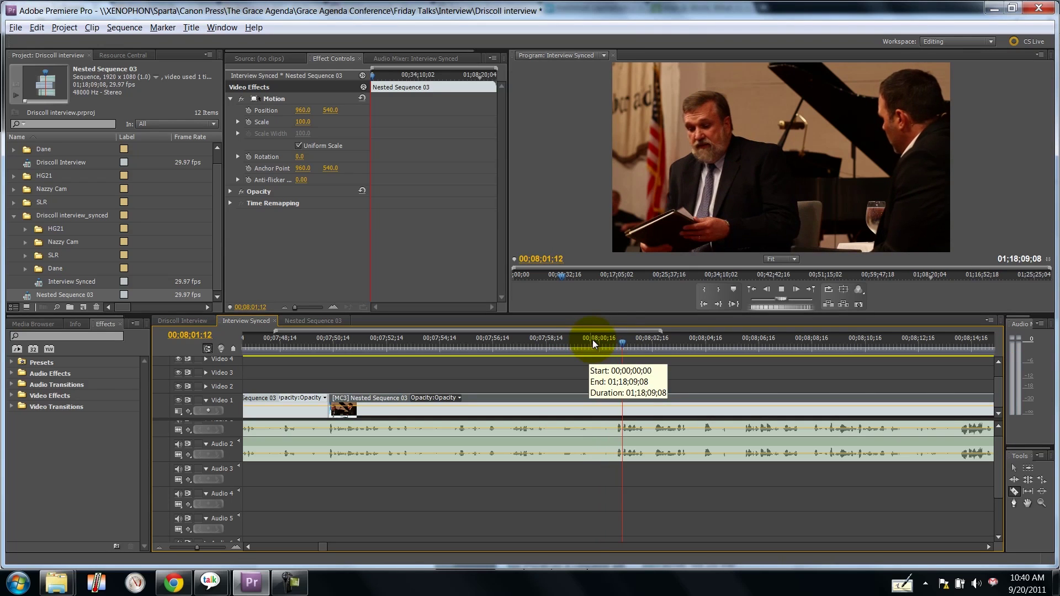
Step: Cut the clip at 00;08;01;07, switch the new piece to camera 2, and play on
click(635, 409)
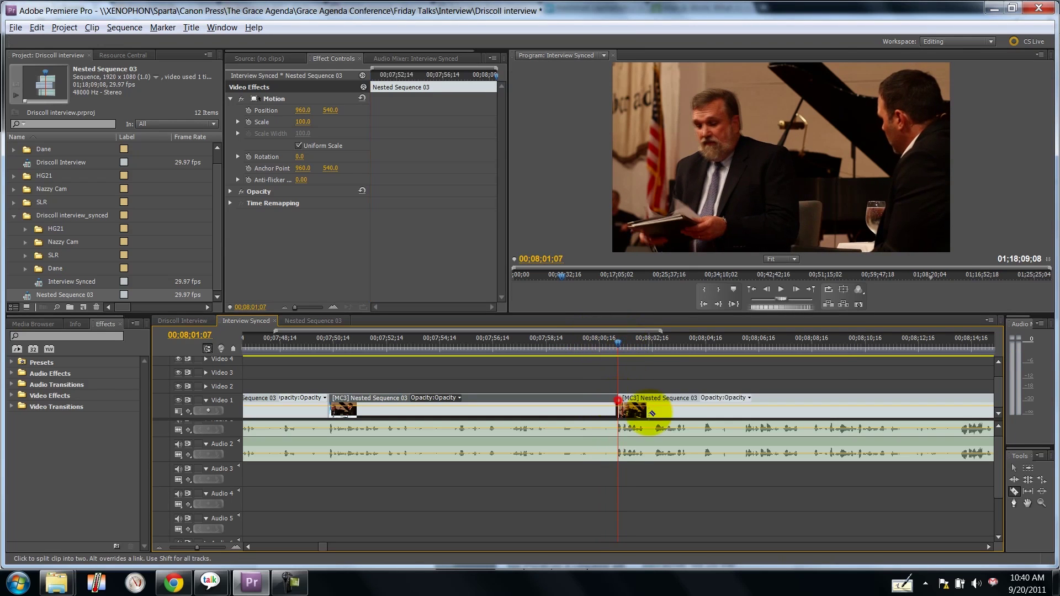
right_click(652, 413)
mouse_move(723, 212)
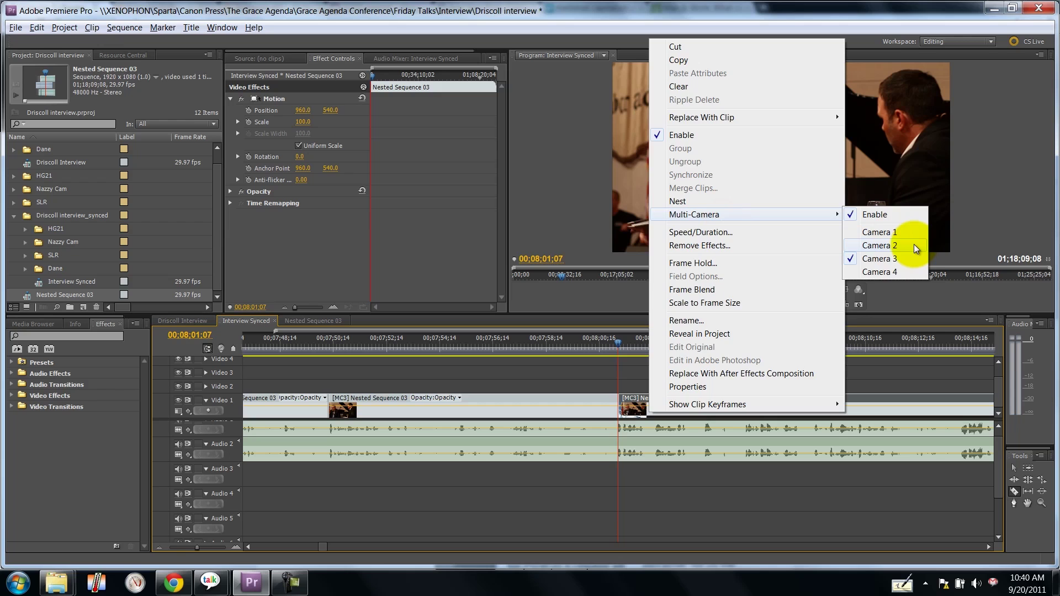
click(913, 244)
key(space)
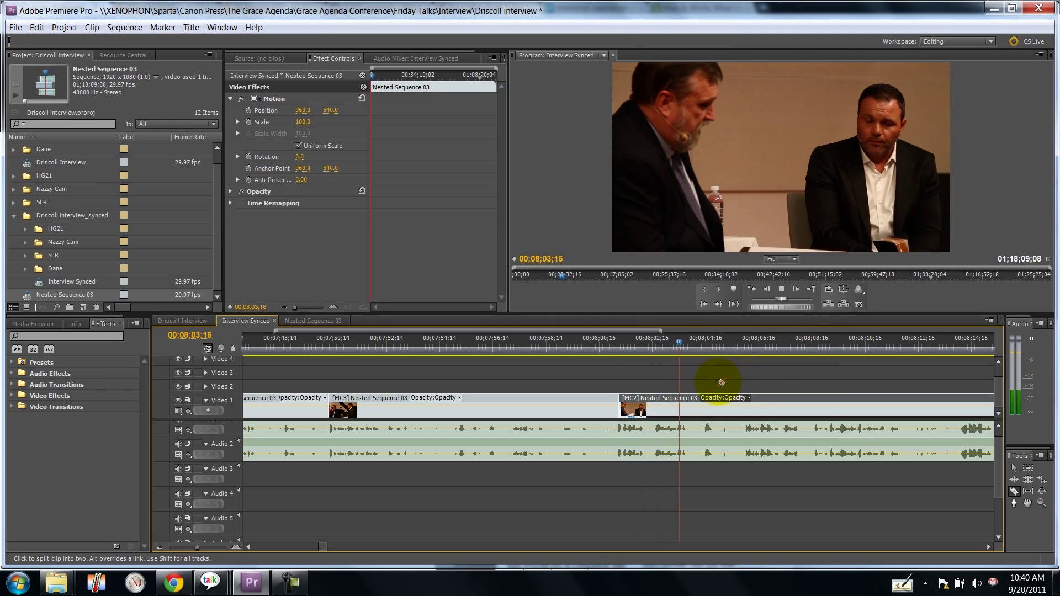
Step: Switch the clip after 00;08;04;25 to camera 3 and play it back
right_click(736, 406)
mouse_move(809, 202)
click(986, 252)
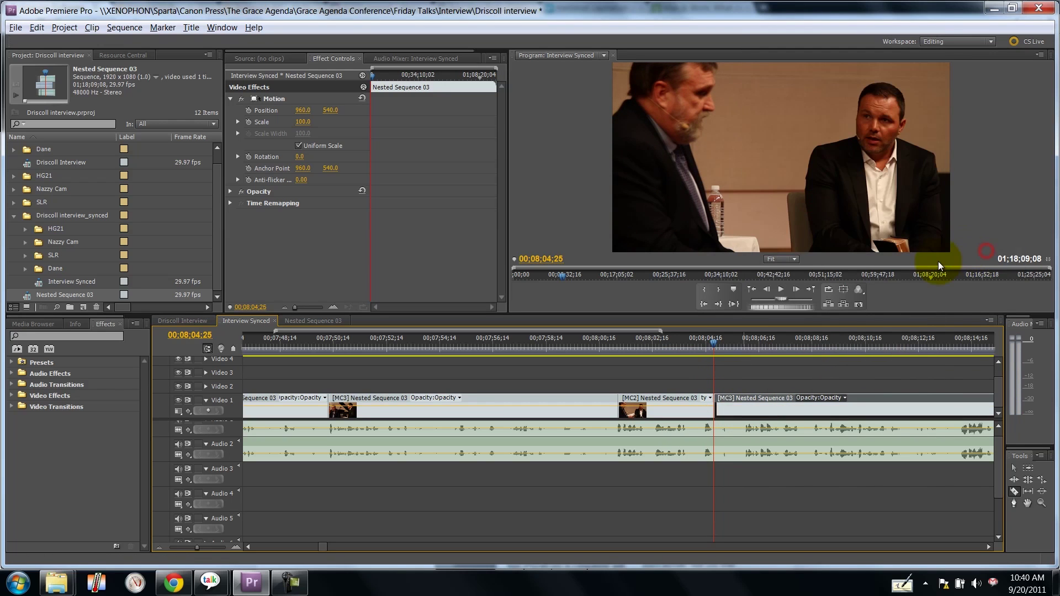
key(space)
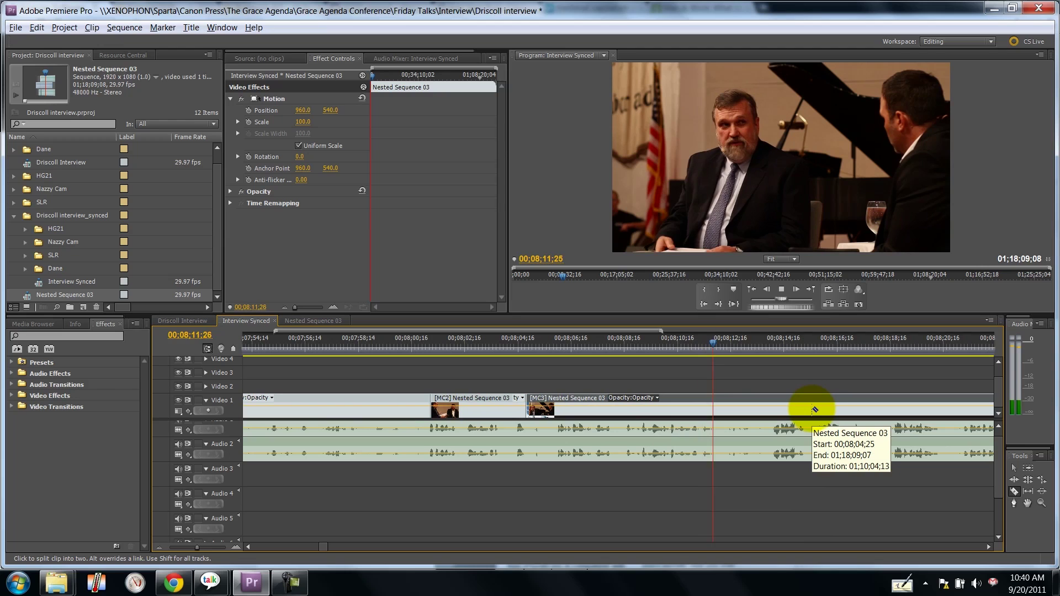
Step: Cut at 00;08;12;19, set the new piece to camera 2, and review to 00;08;15;07
click(734, 338)
click(735, 398)
right_click(752, 407)
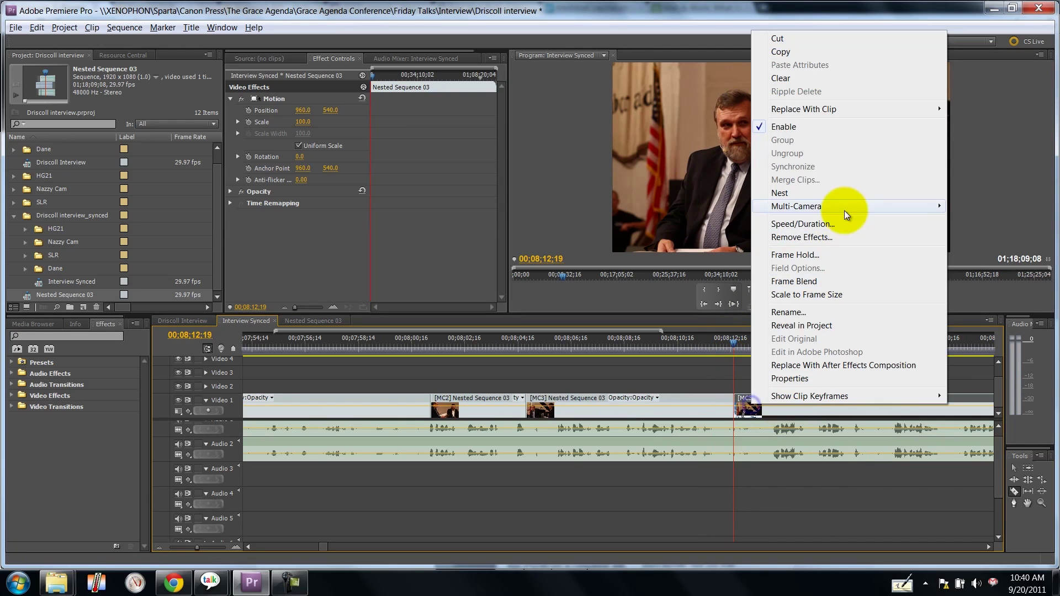
mouse_move(844, 211)
click(986, 237)
key(space)
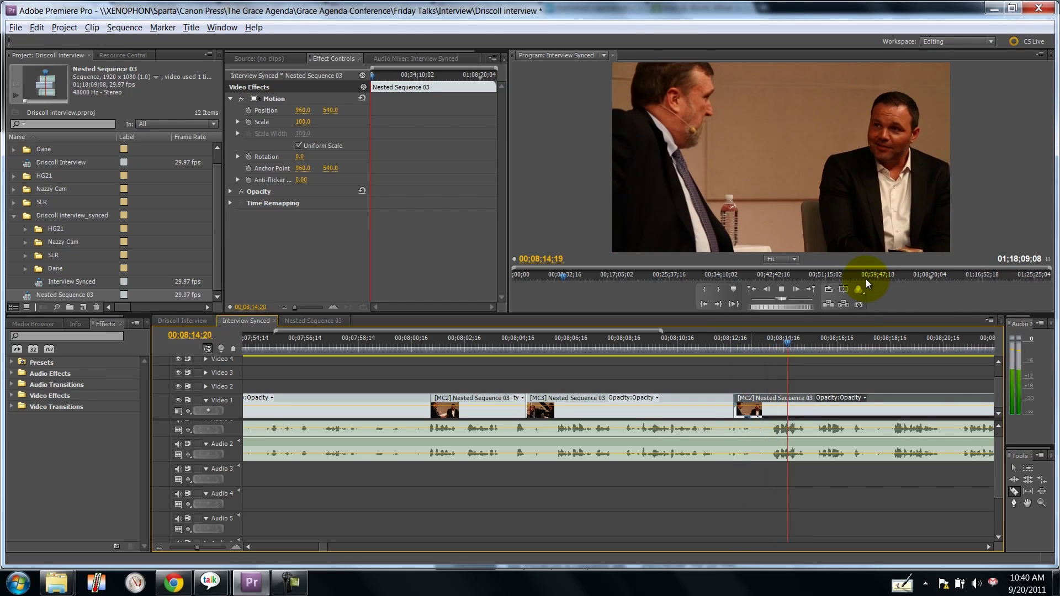
key(space)
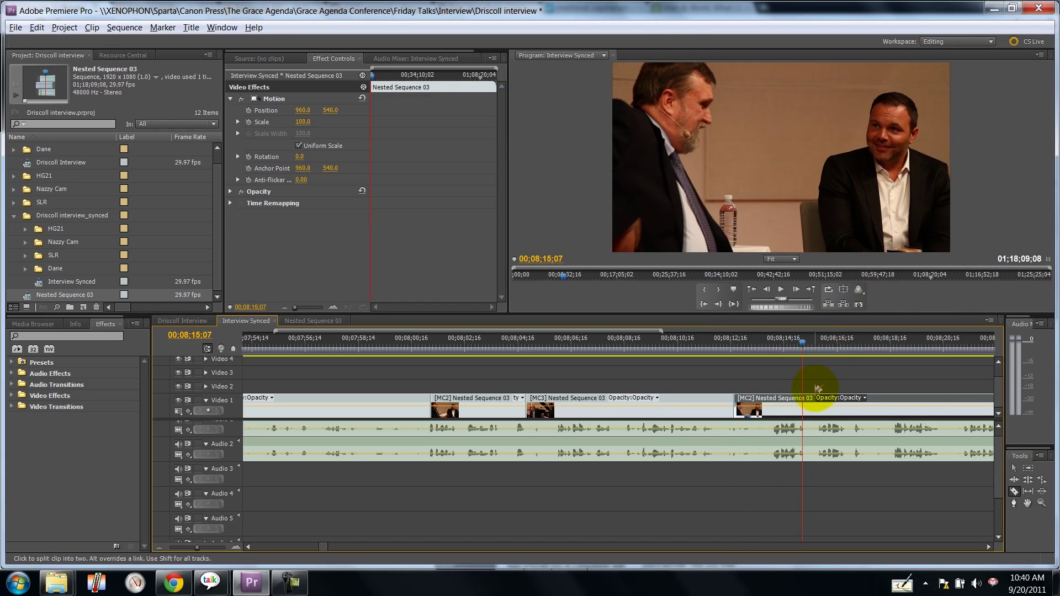